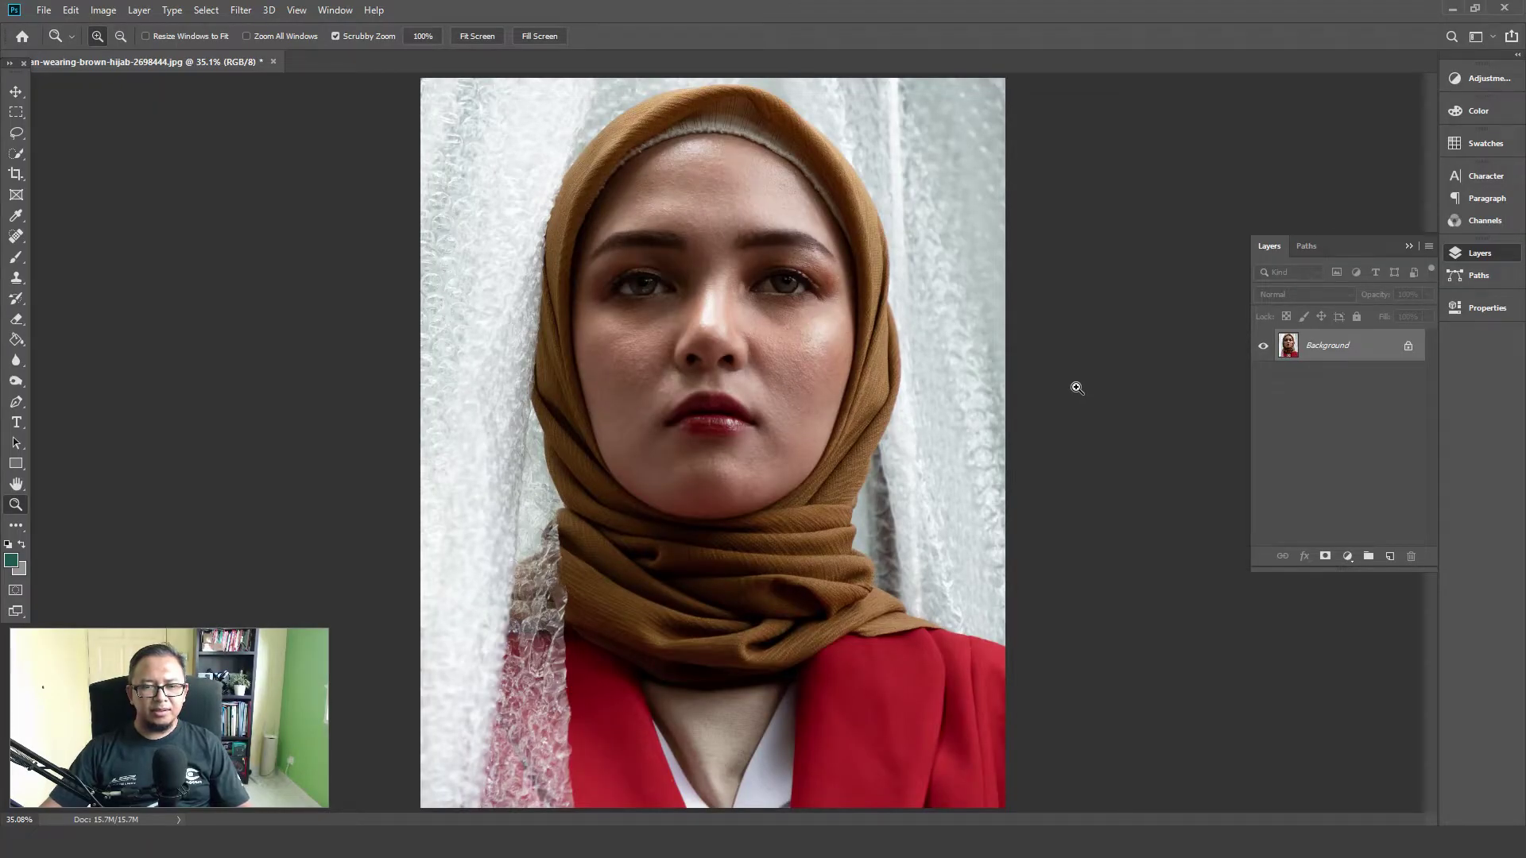
# Zoom and pan around the face to inspect it, then fit the portrait to the window
pyautogui.hotkey('ctrl', '+')
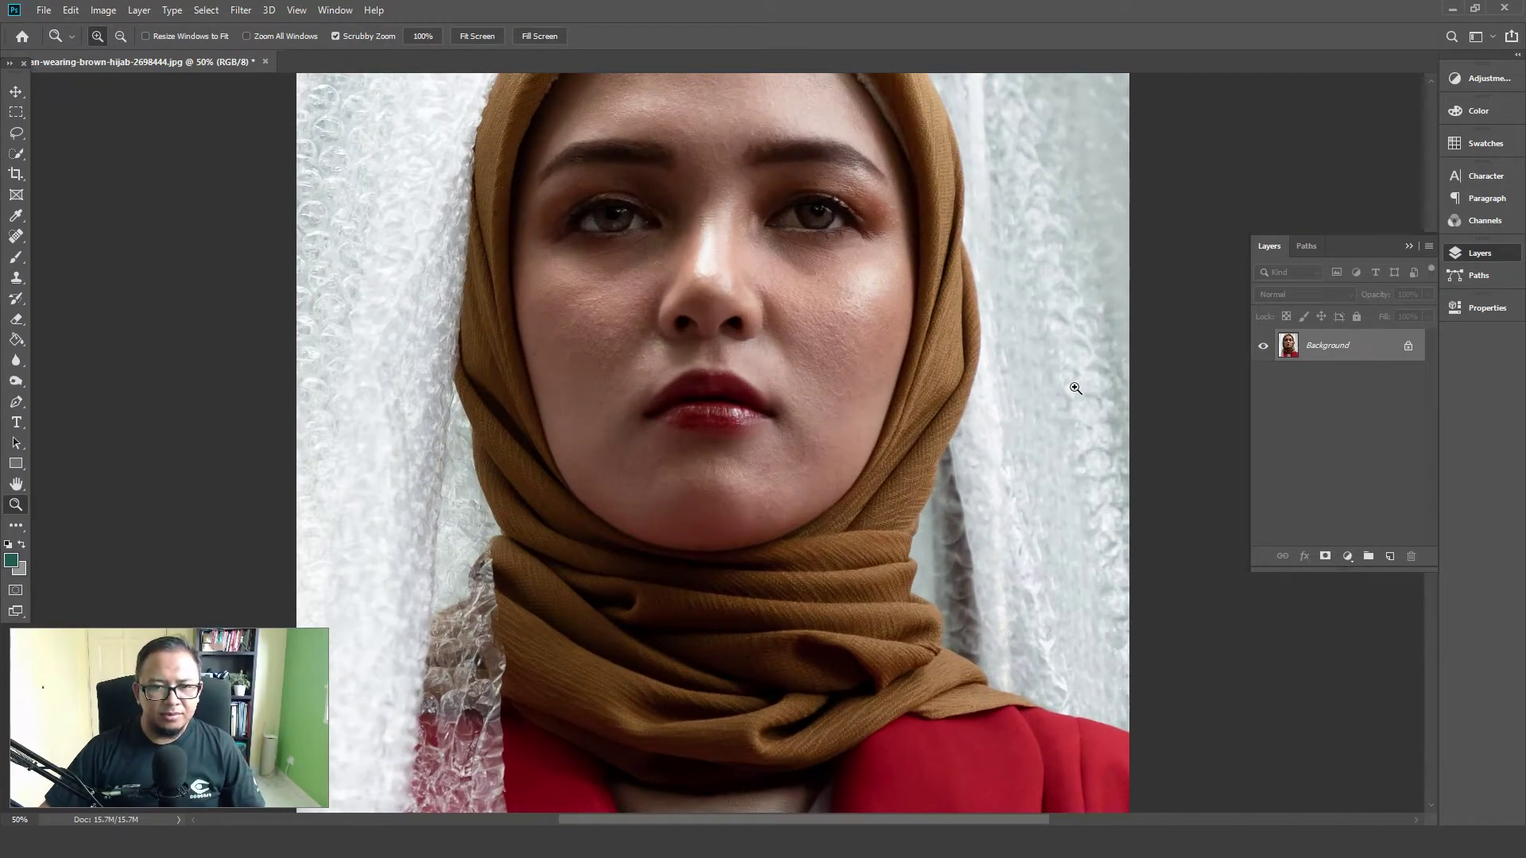
pyautogui.moveTo(841, 344)
pyautogui.mouseDown()
pyautogui.moveTo(835, 495)
pyautogui.moveTo(849, 496)
pyautogui.mouseUp()
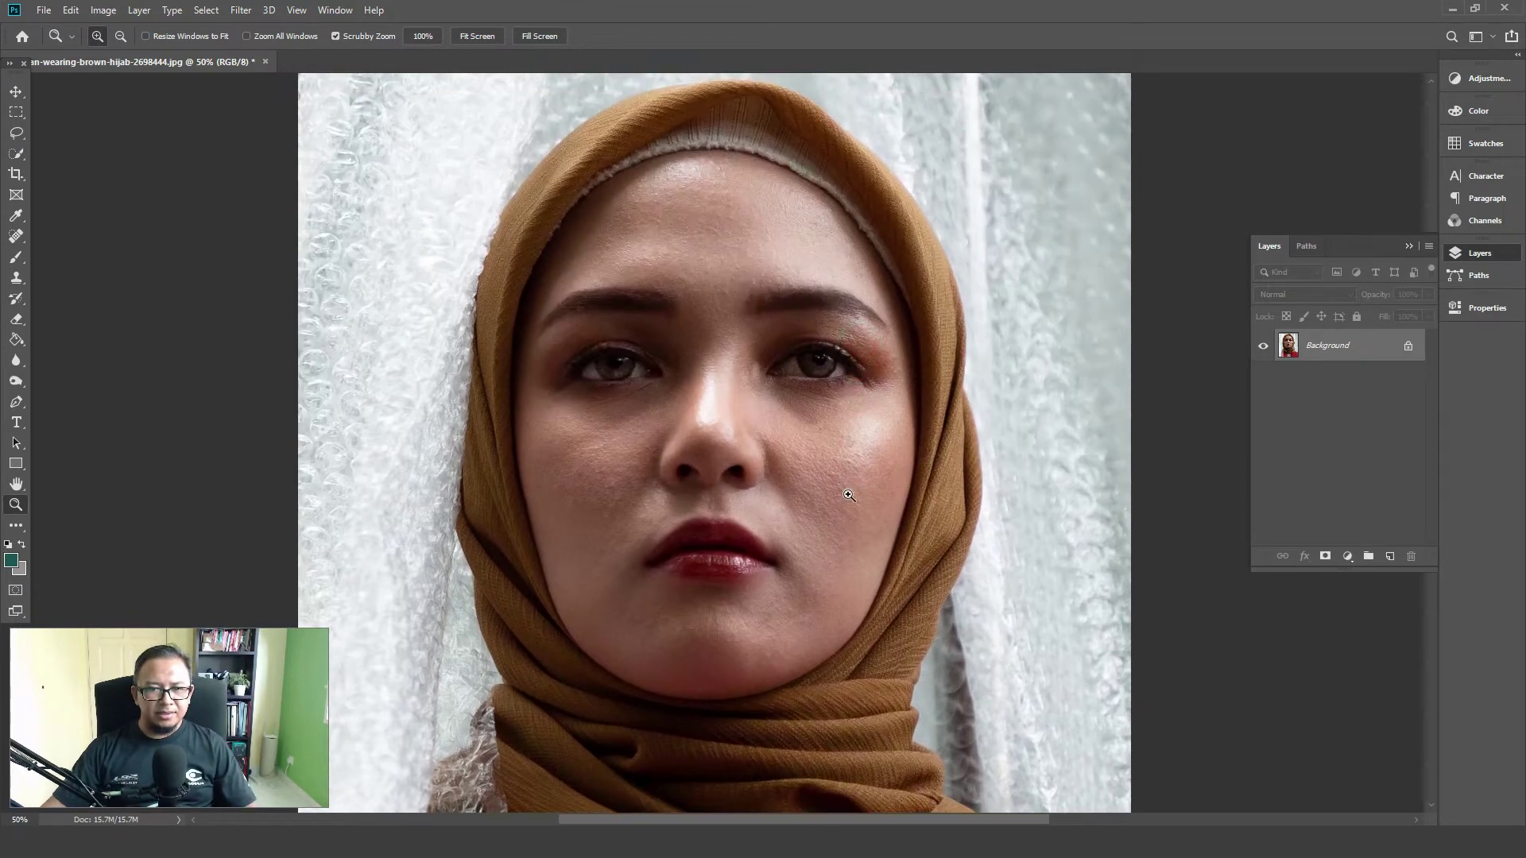
pyautogui.click(762, 467)
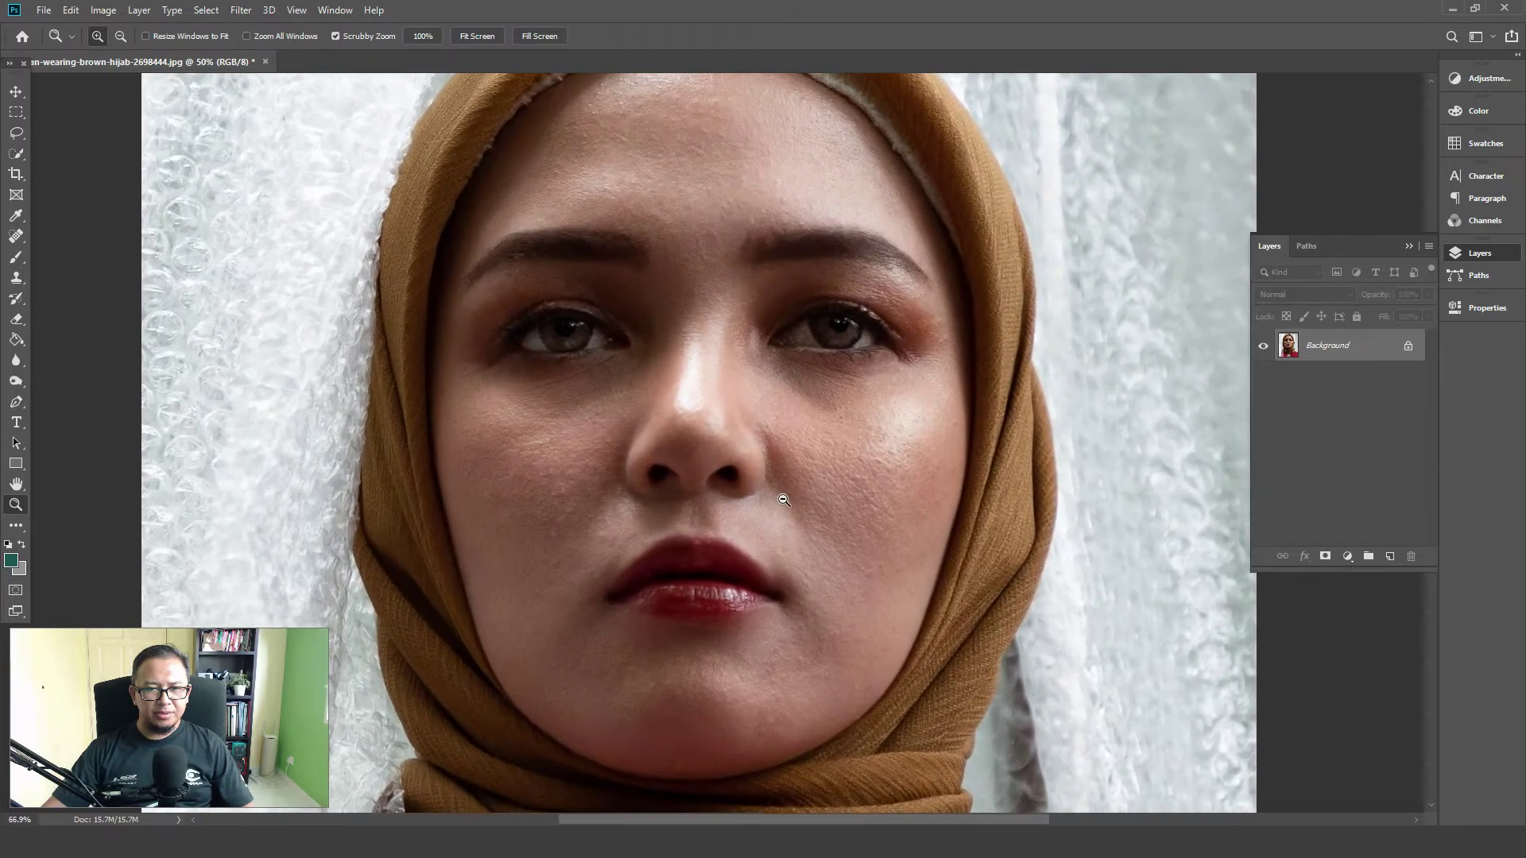
pyautogui.moveTo(764, 474)
pyautogui.mouseDown()
pyautogui.moveTo(838, 431)
pyautogui.moveTo(850, 474)
pyautogui.mouseUp()
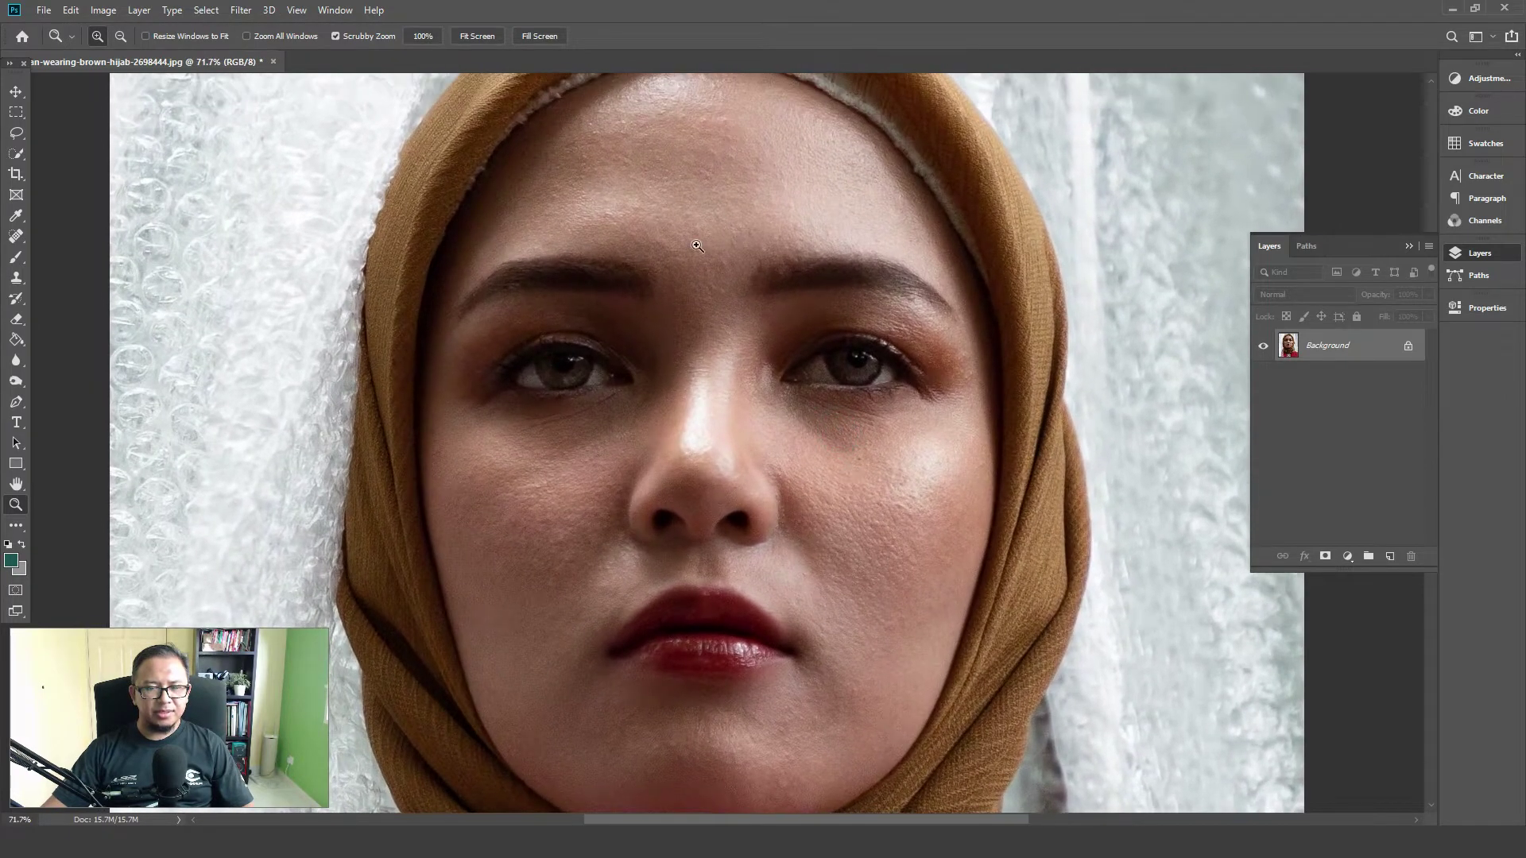
pyautogui.moveTo(892, 545); pyautogui.dragTo(890, 506)
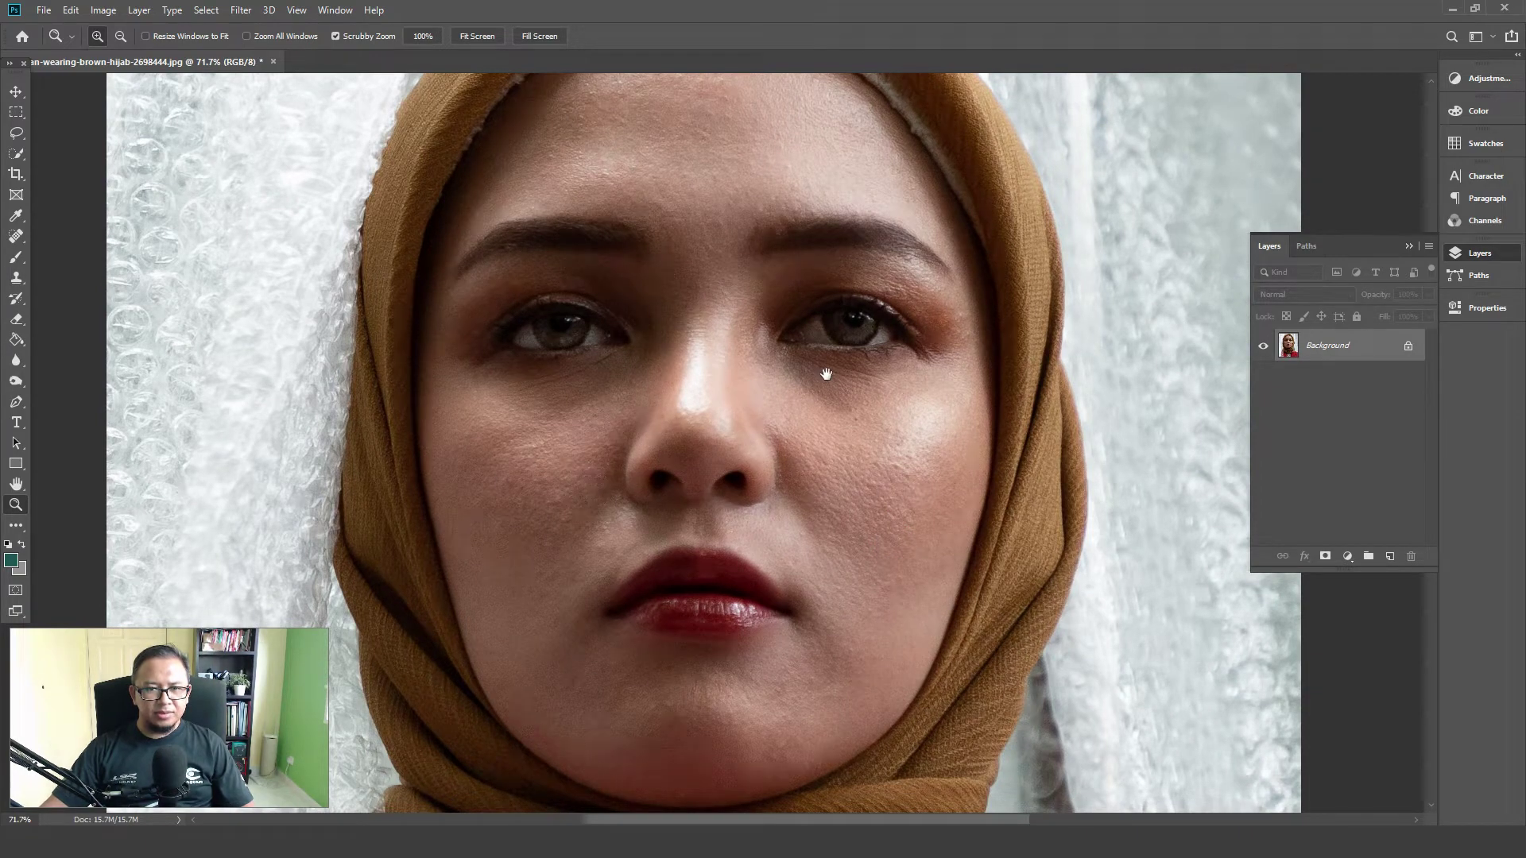
pyautogui.moveTo(828, 374); pyautogui.dragTo(825, 396)
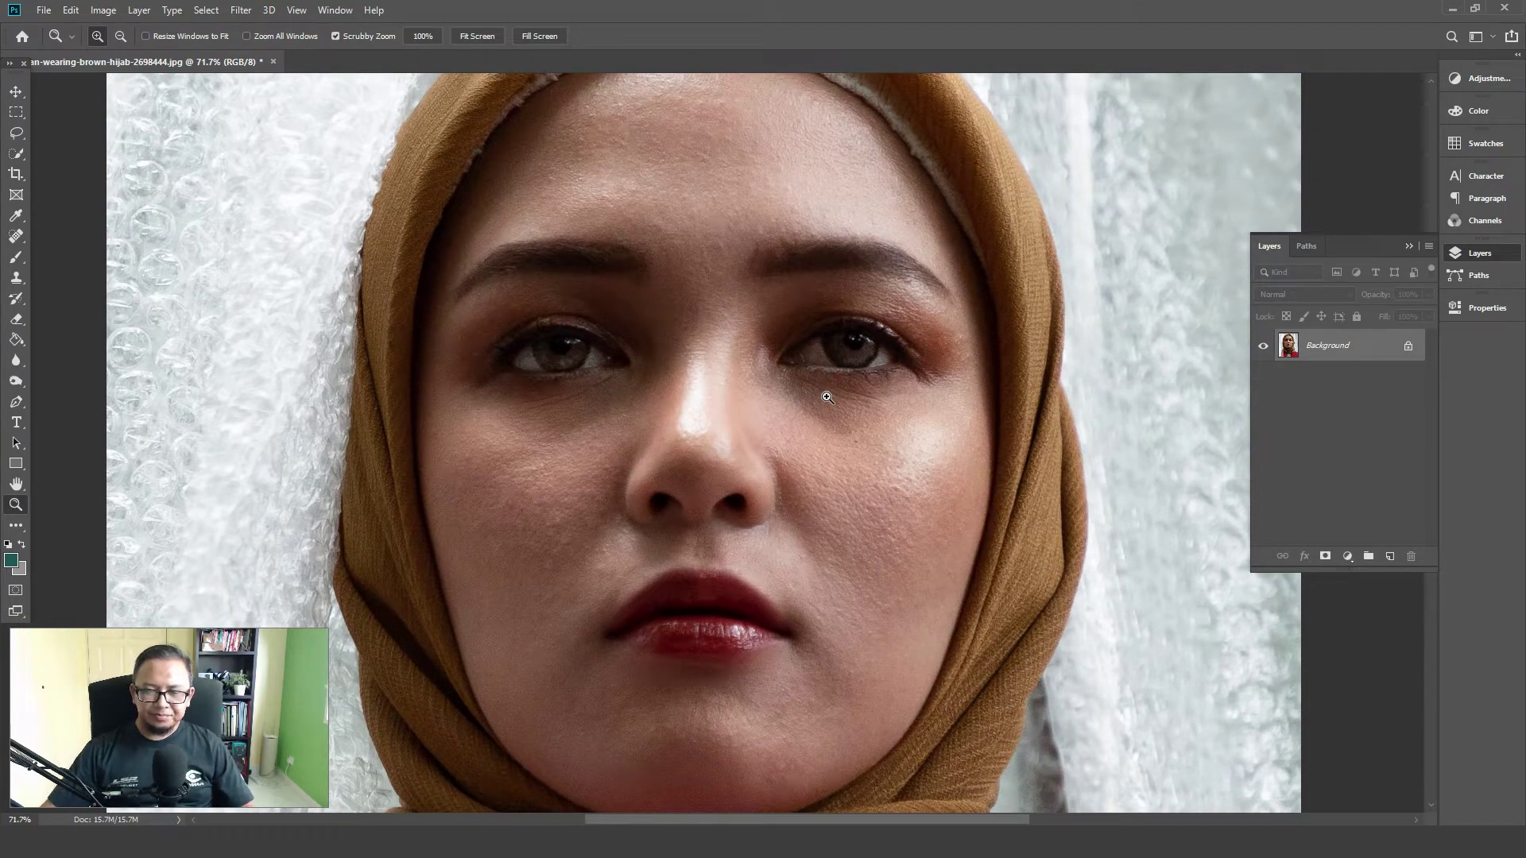
pyautogui.hotkey('ctrl', '0')
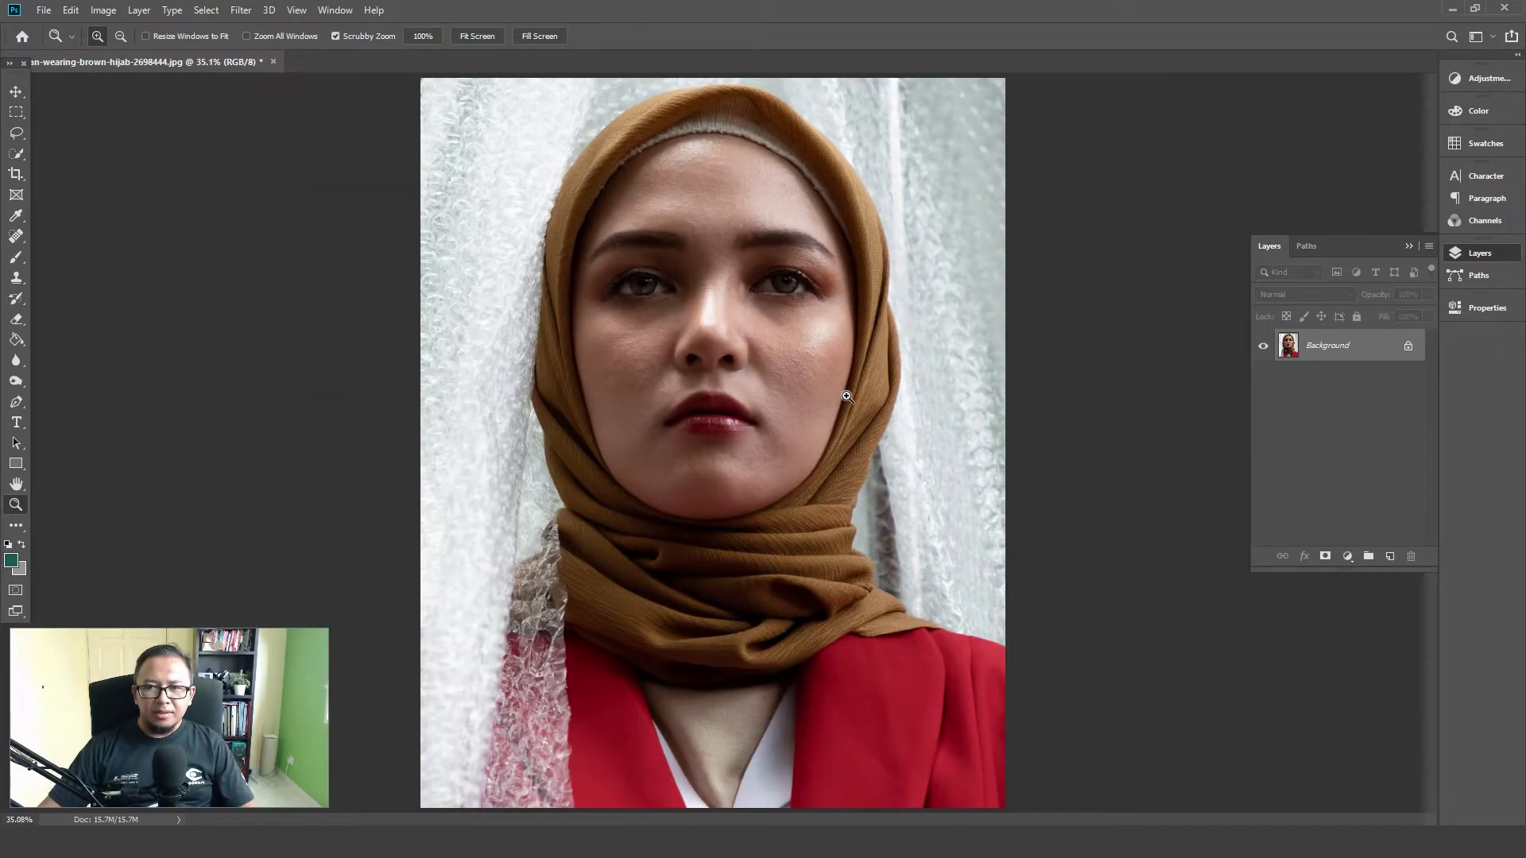
# Unlock the background as Layer 0, duplicate it twice, and hide the original Layer 0
pyautogui.click(1407, 350)
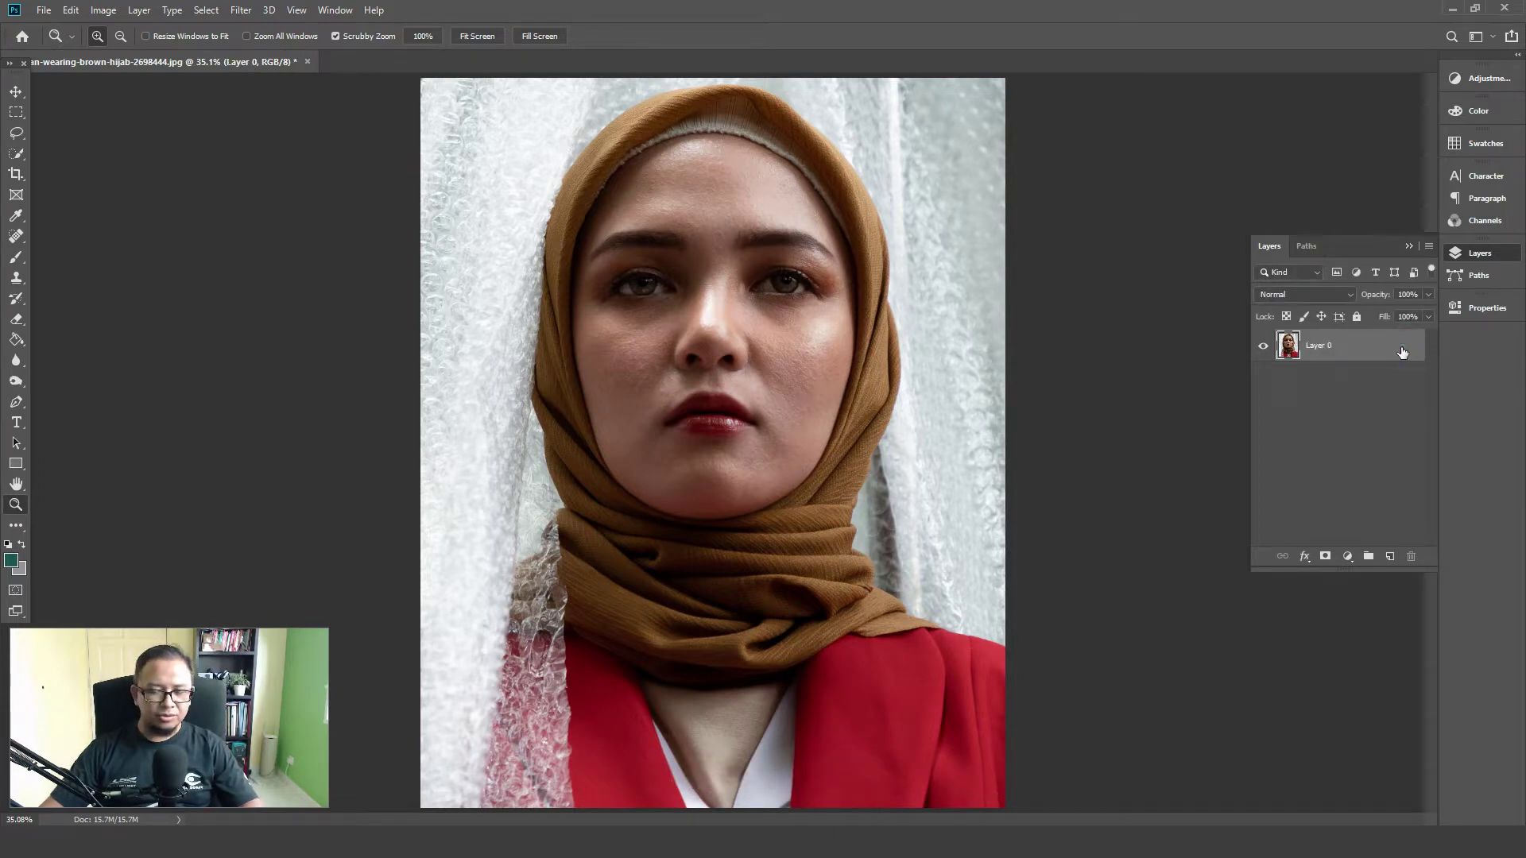
pyautogui.hotkey('ctrl', 'j')
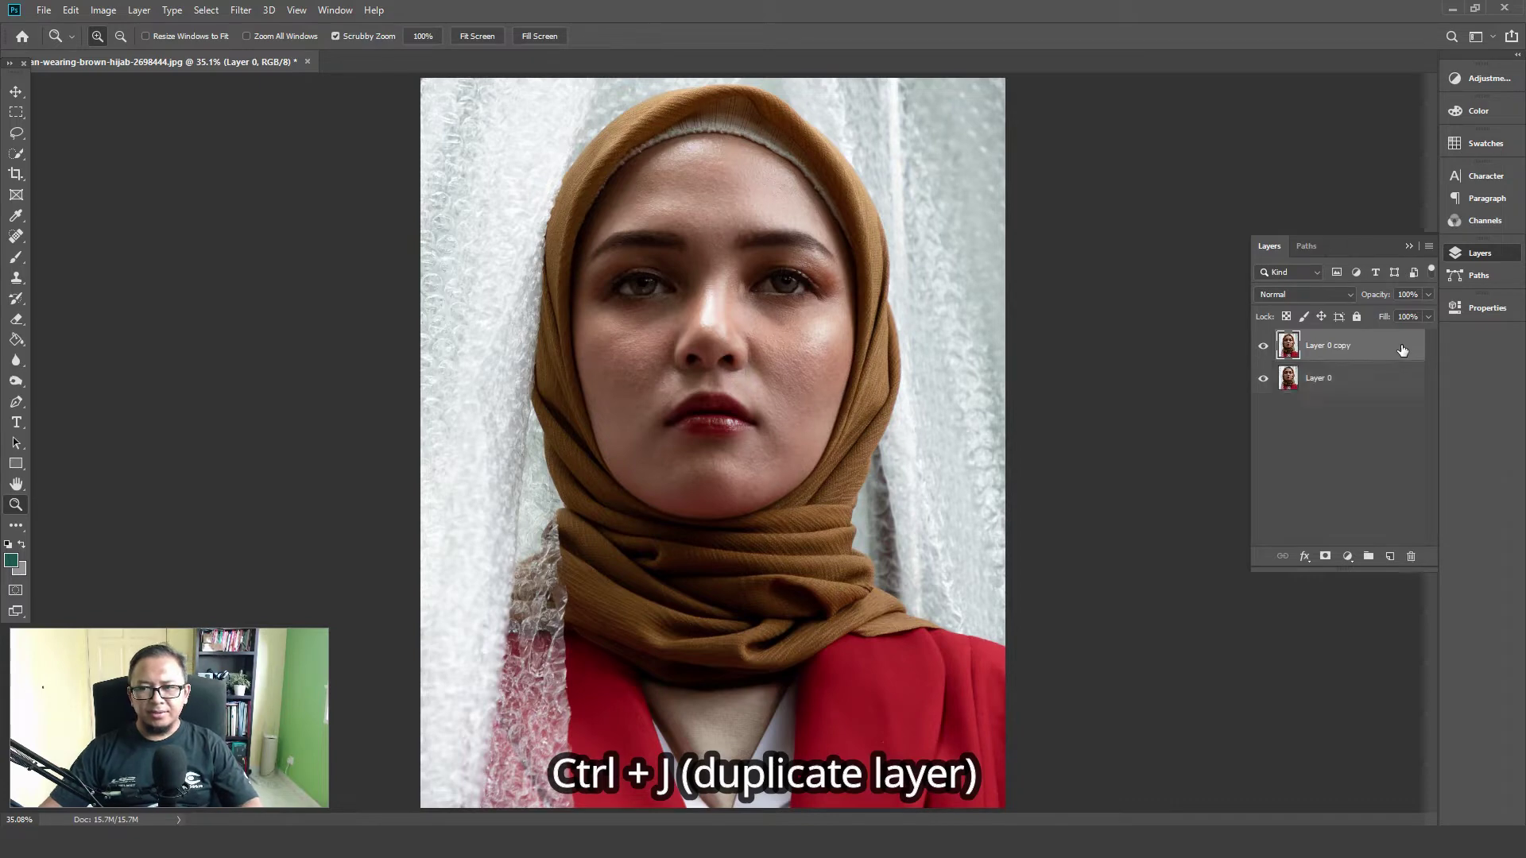
pyautogui.click(1333, 379)
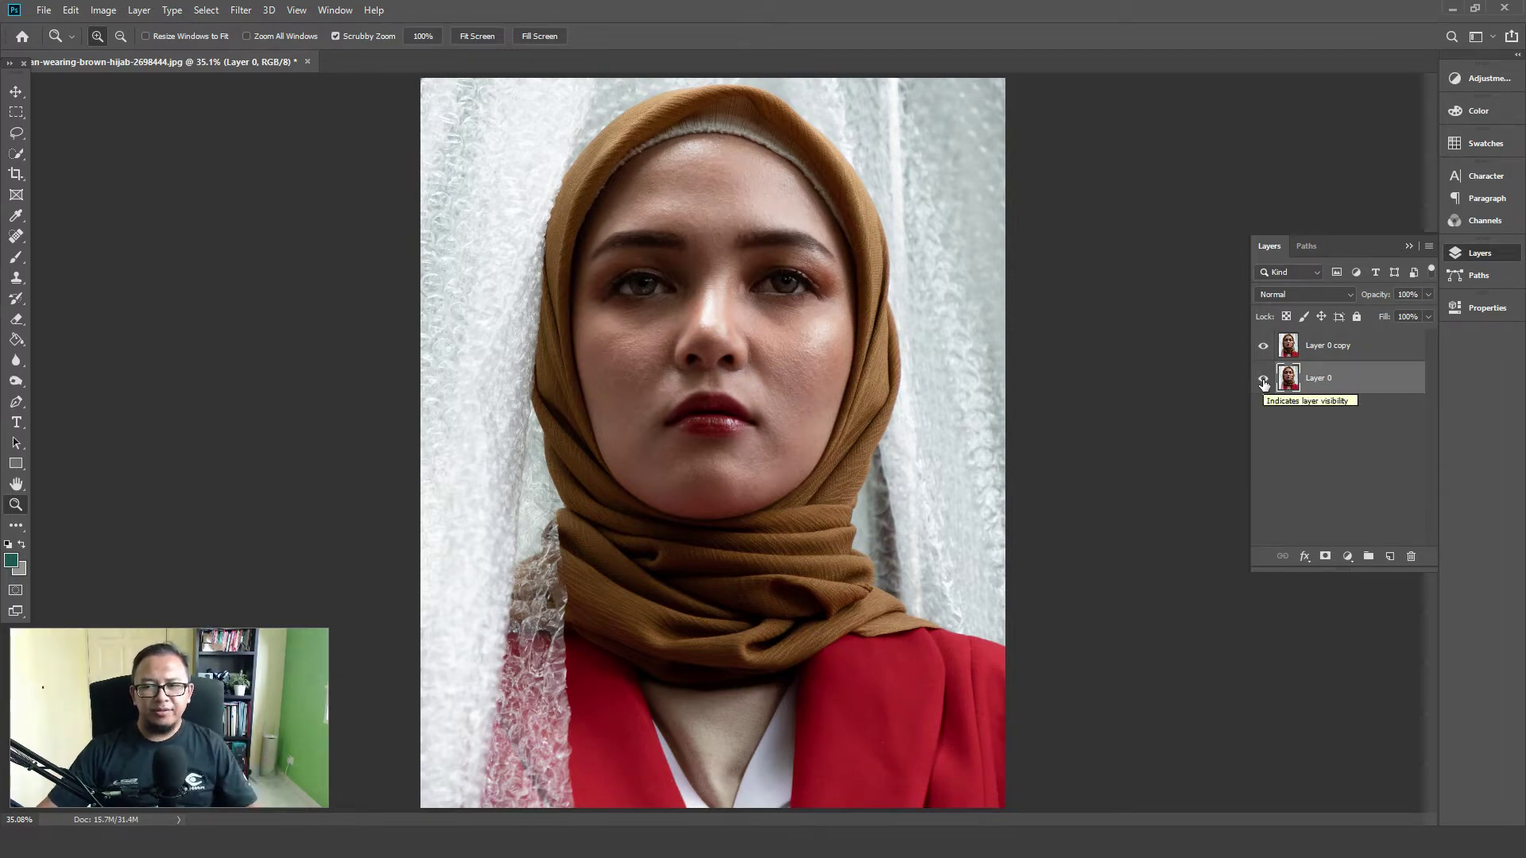
pyautogui.click(1264, 381)
pyautogui.click(1342, 350)
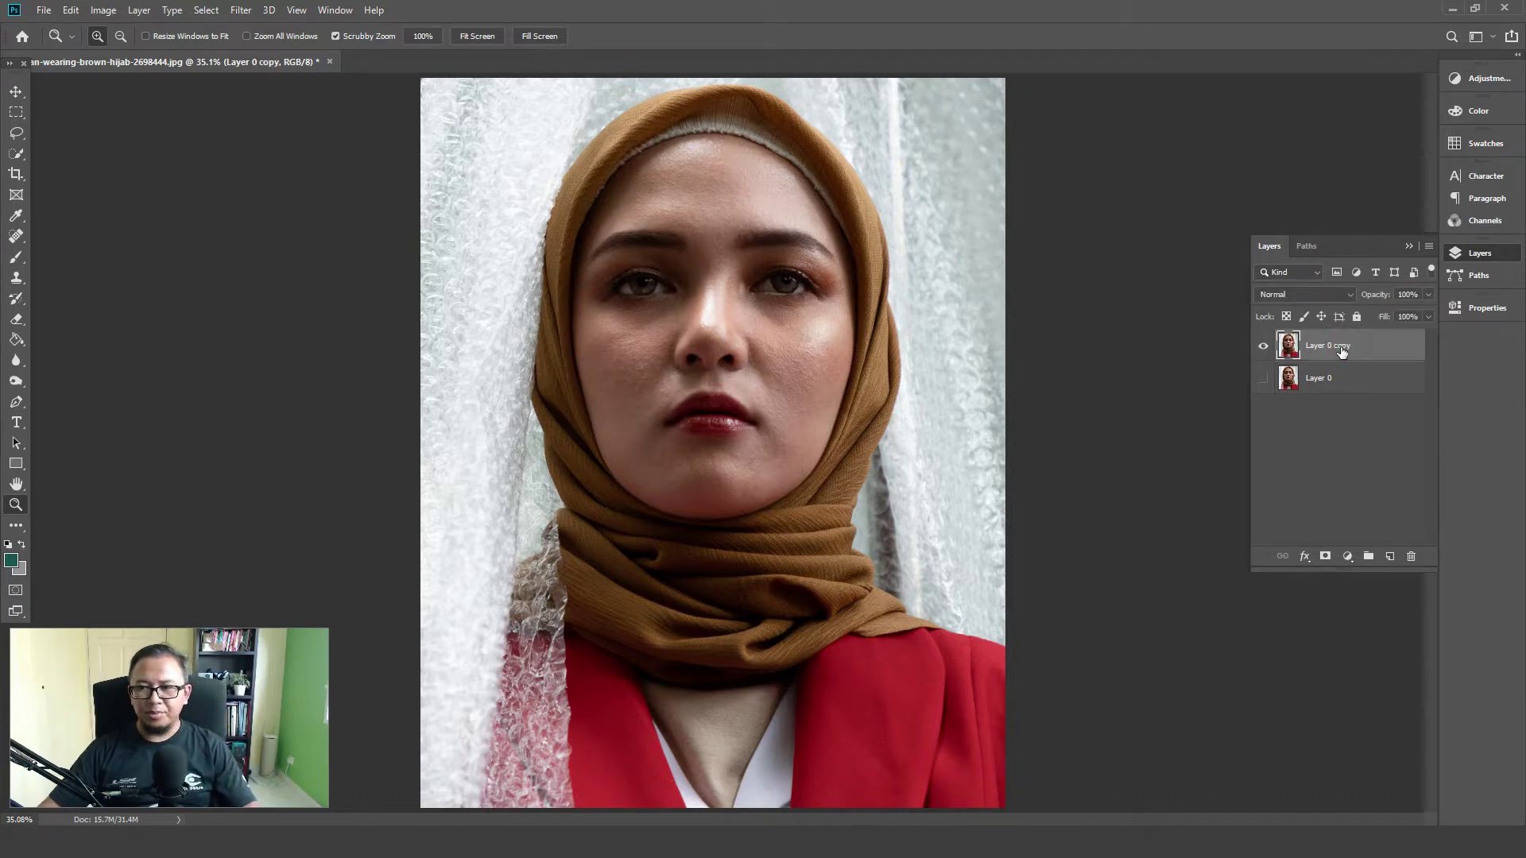
pyautogui.hotkey('ctrl', 'j')
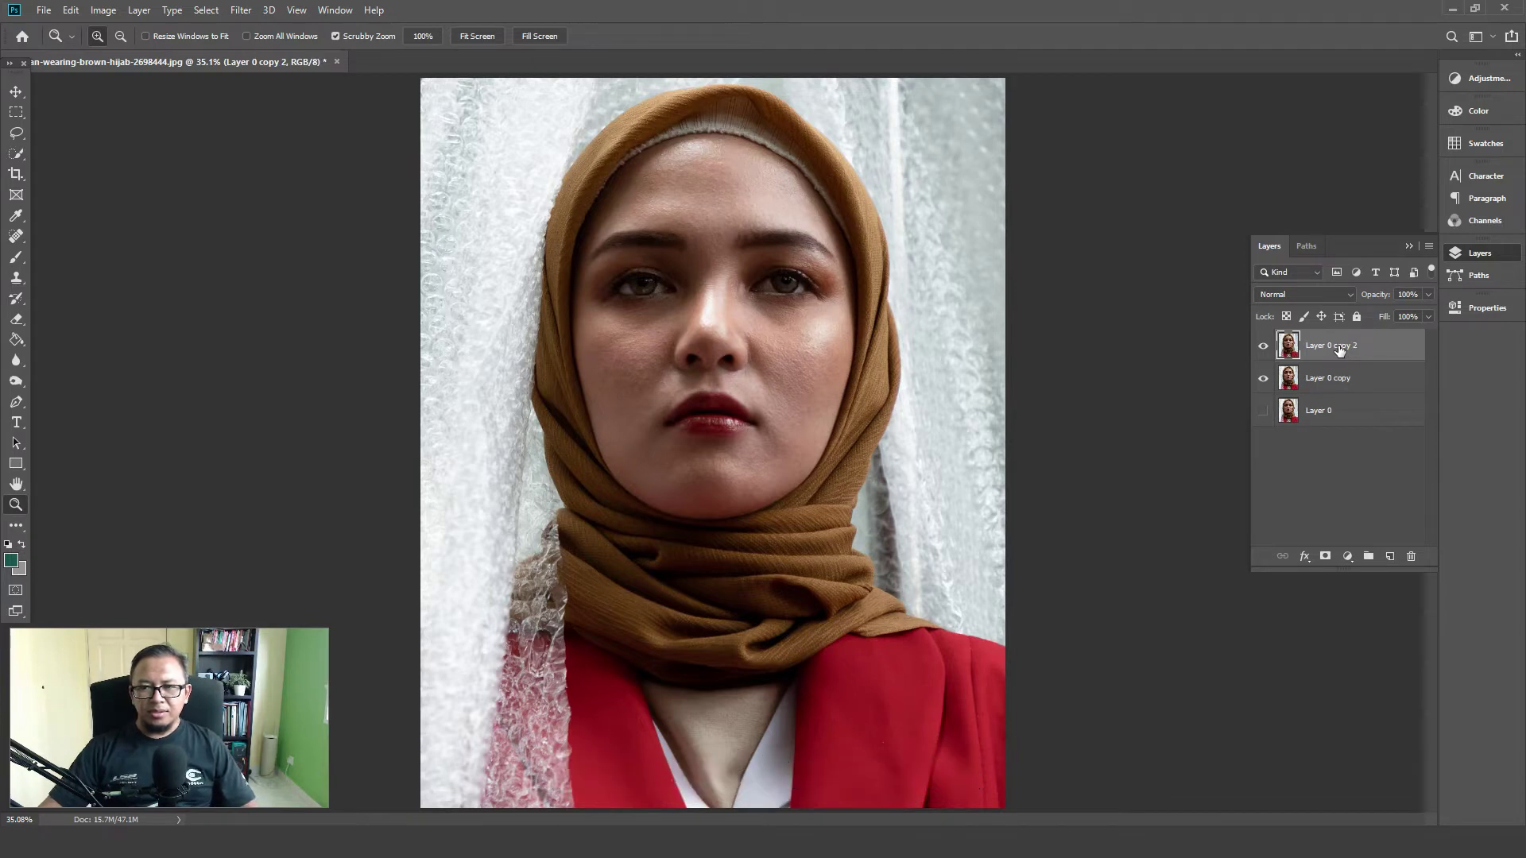
# Rename the top duplicate layer to 'Efek'
pyautogui.doubleClick(1334, 346)
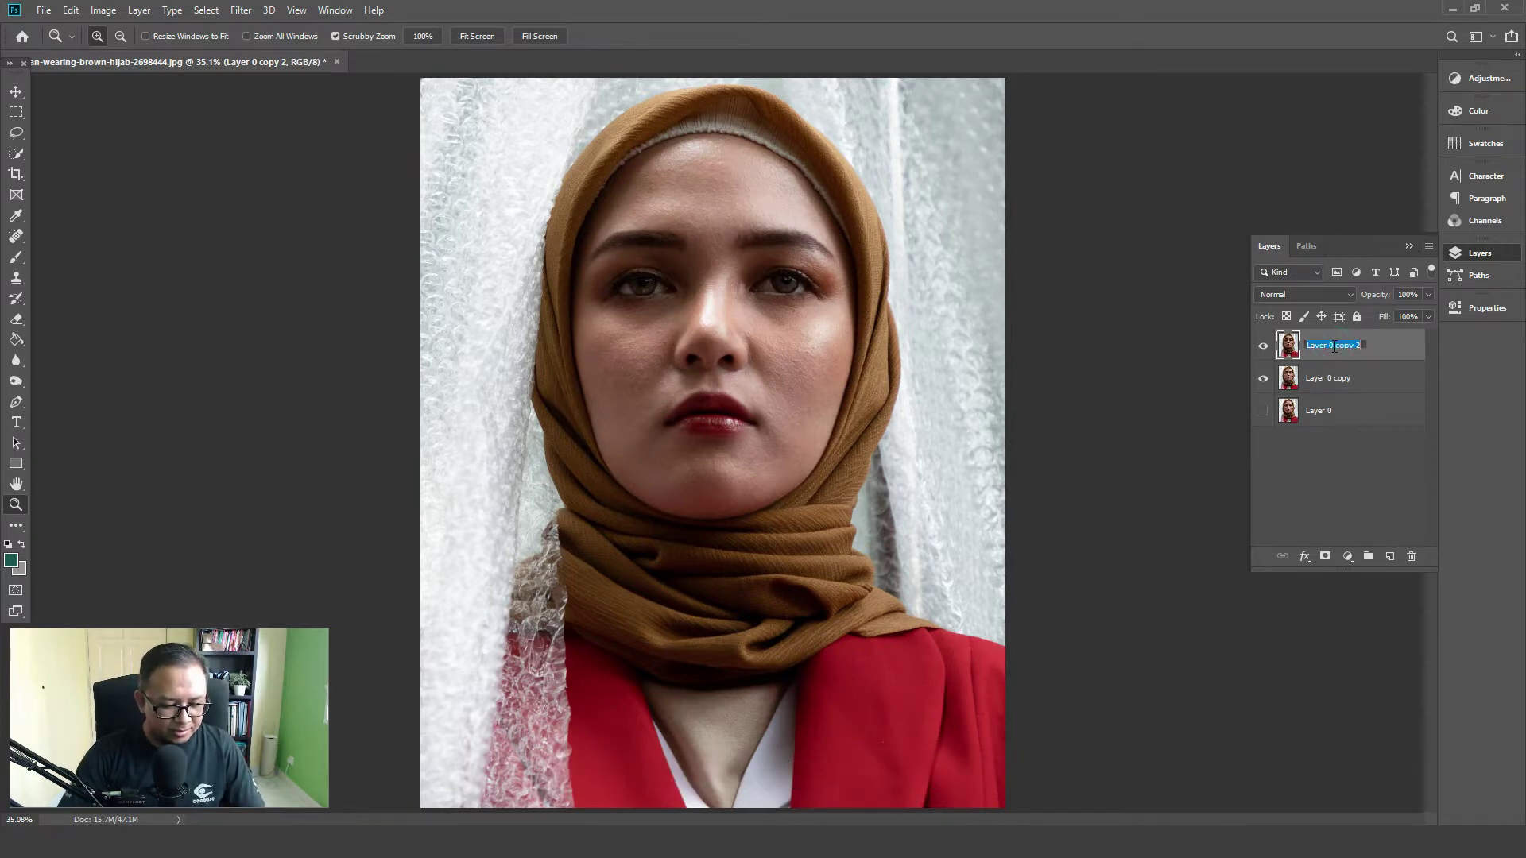
pyautogui.write('Efek')
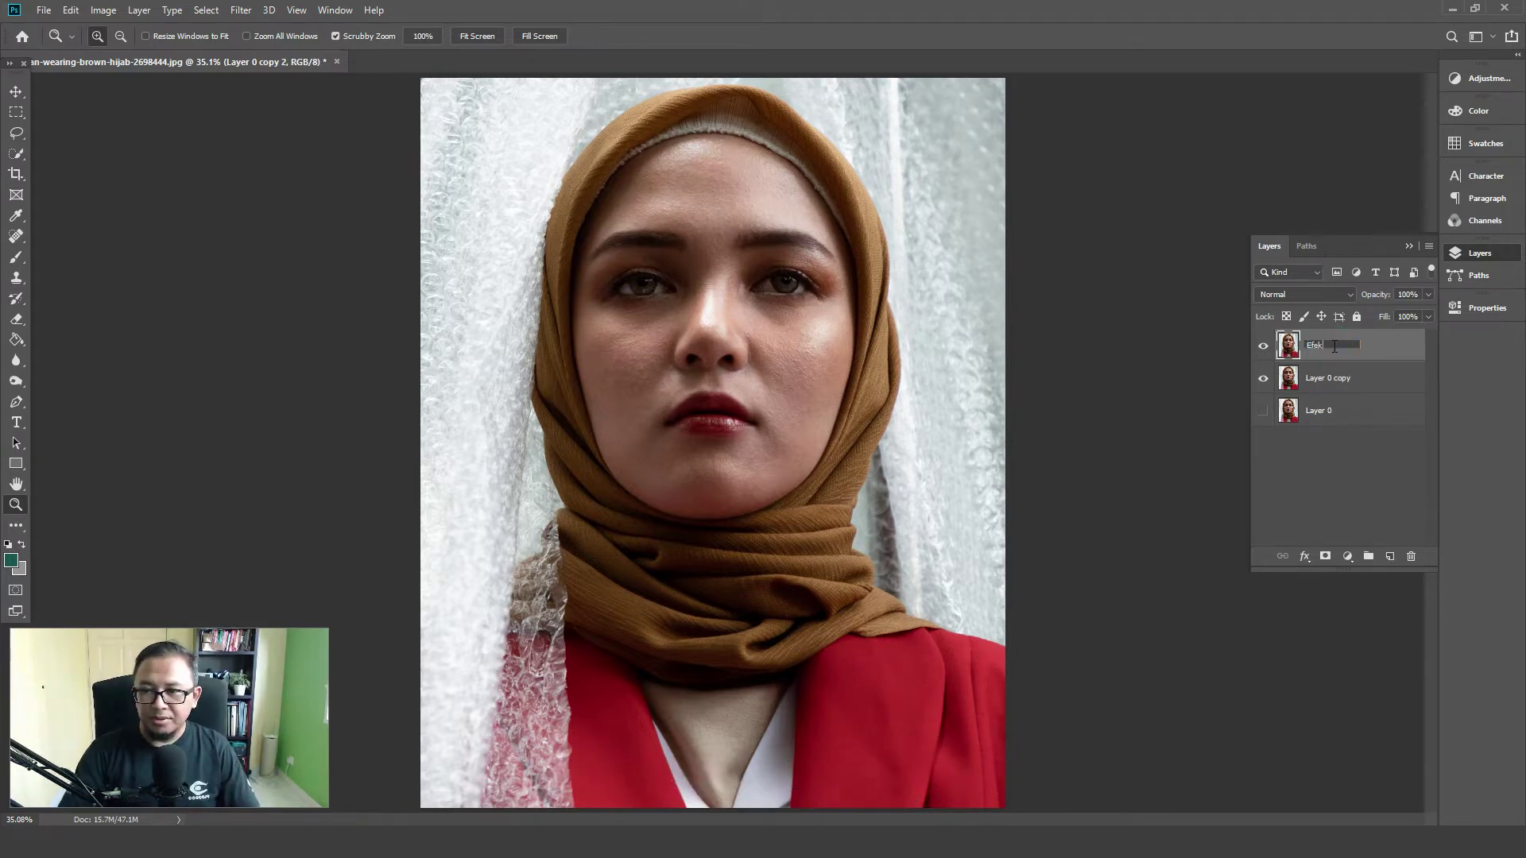
pyautogui.press('Return')
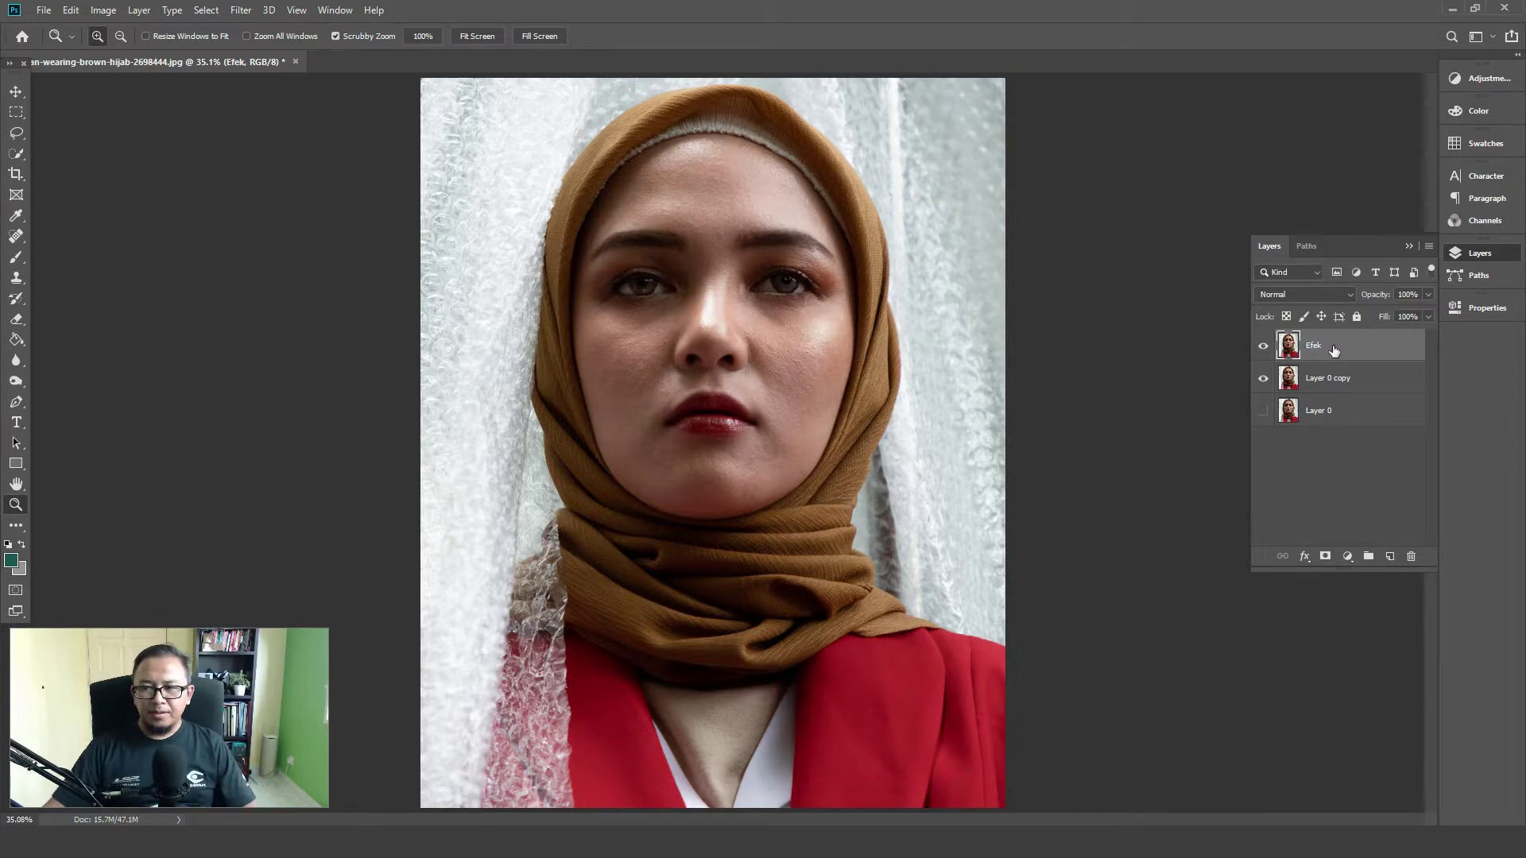
# Invert the Efek layer's colours and set its blend mode to Vivid Light
pyautogui.click(104, 11)
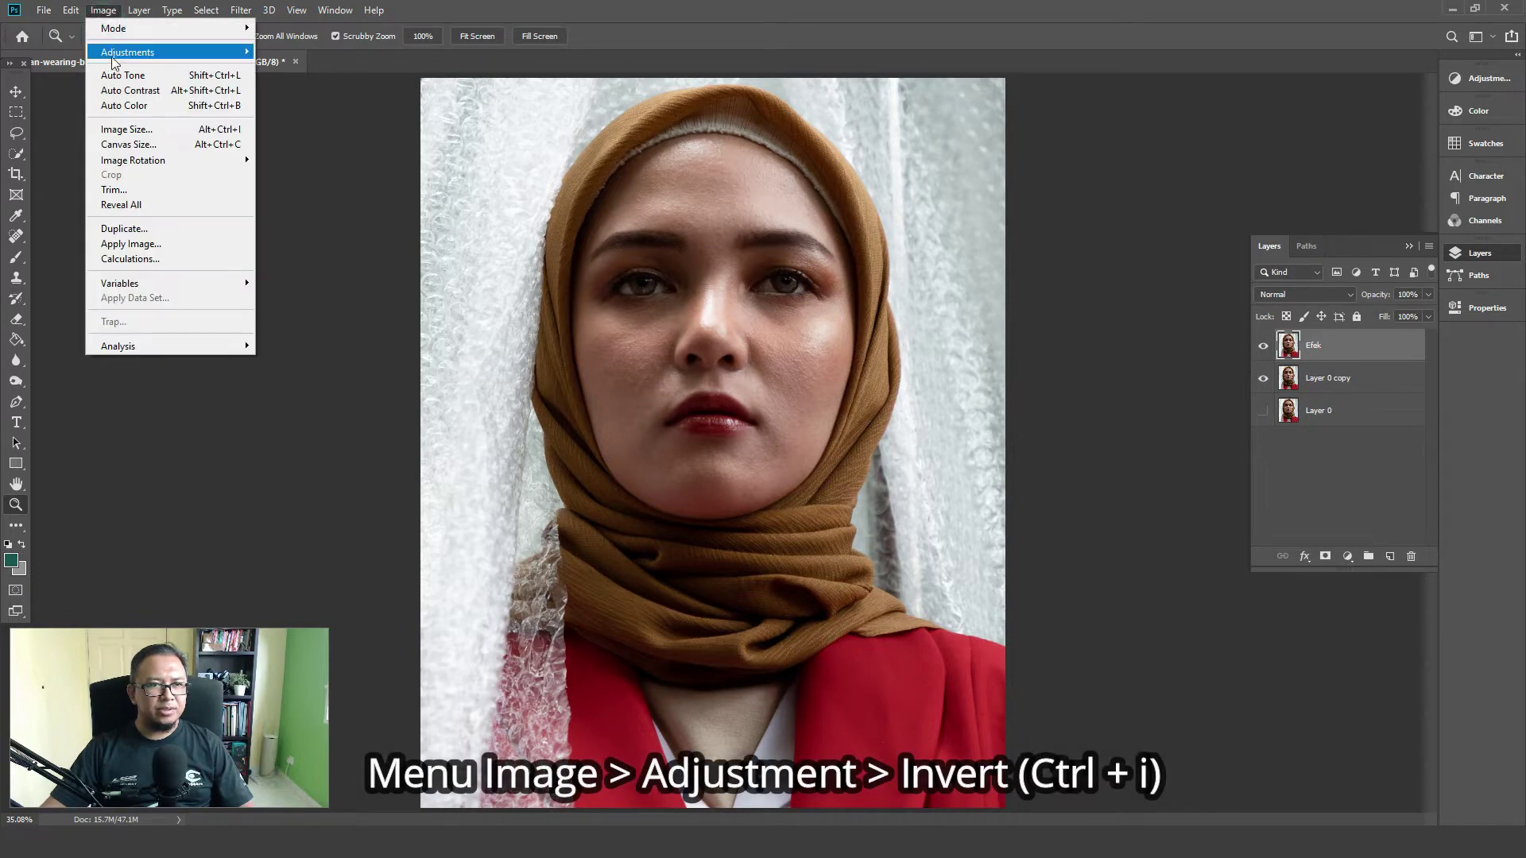
pyautogui.moveTo(127, 51)
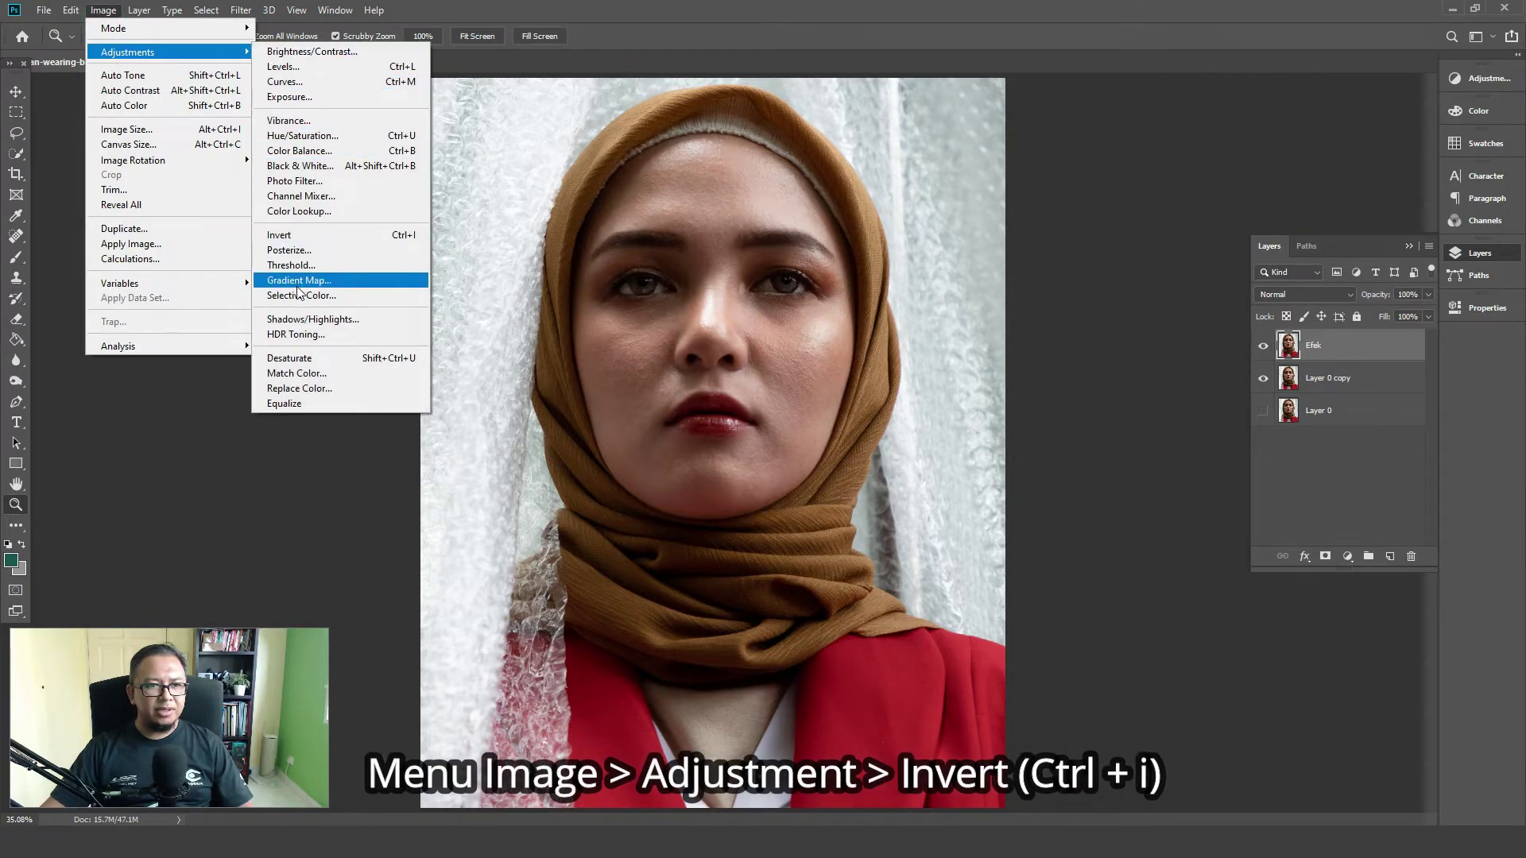
pyautogui.click(311, 238)
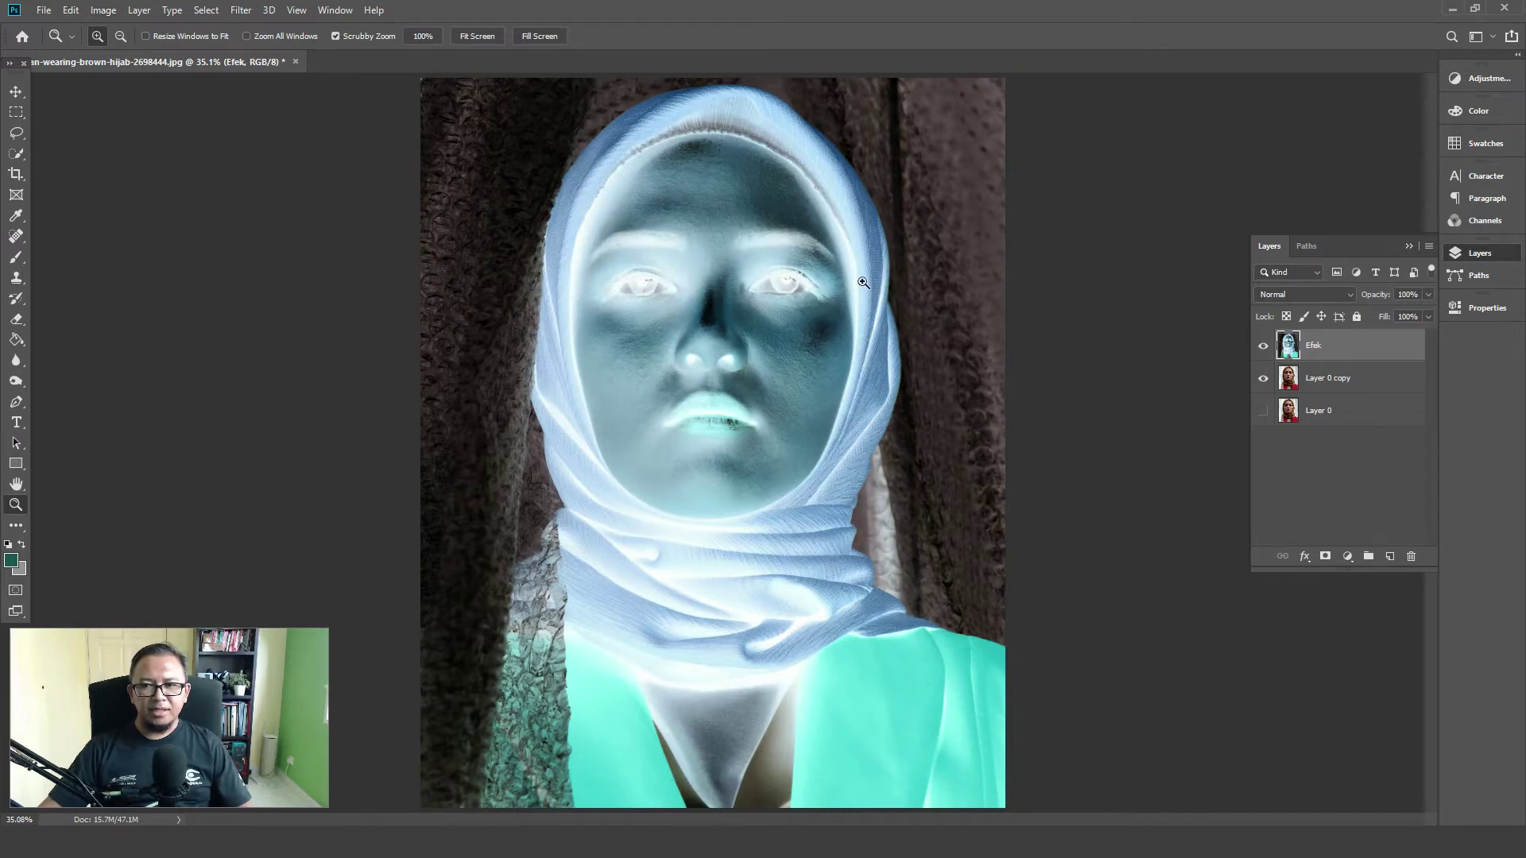
pyautogui.click(1344, 294)
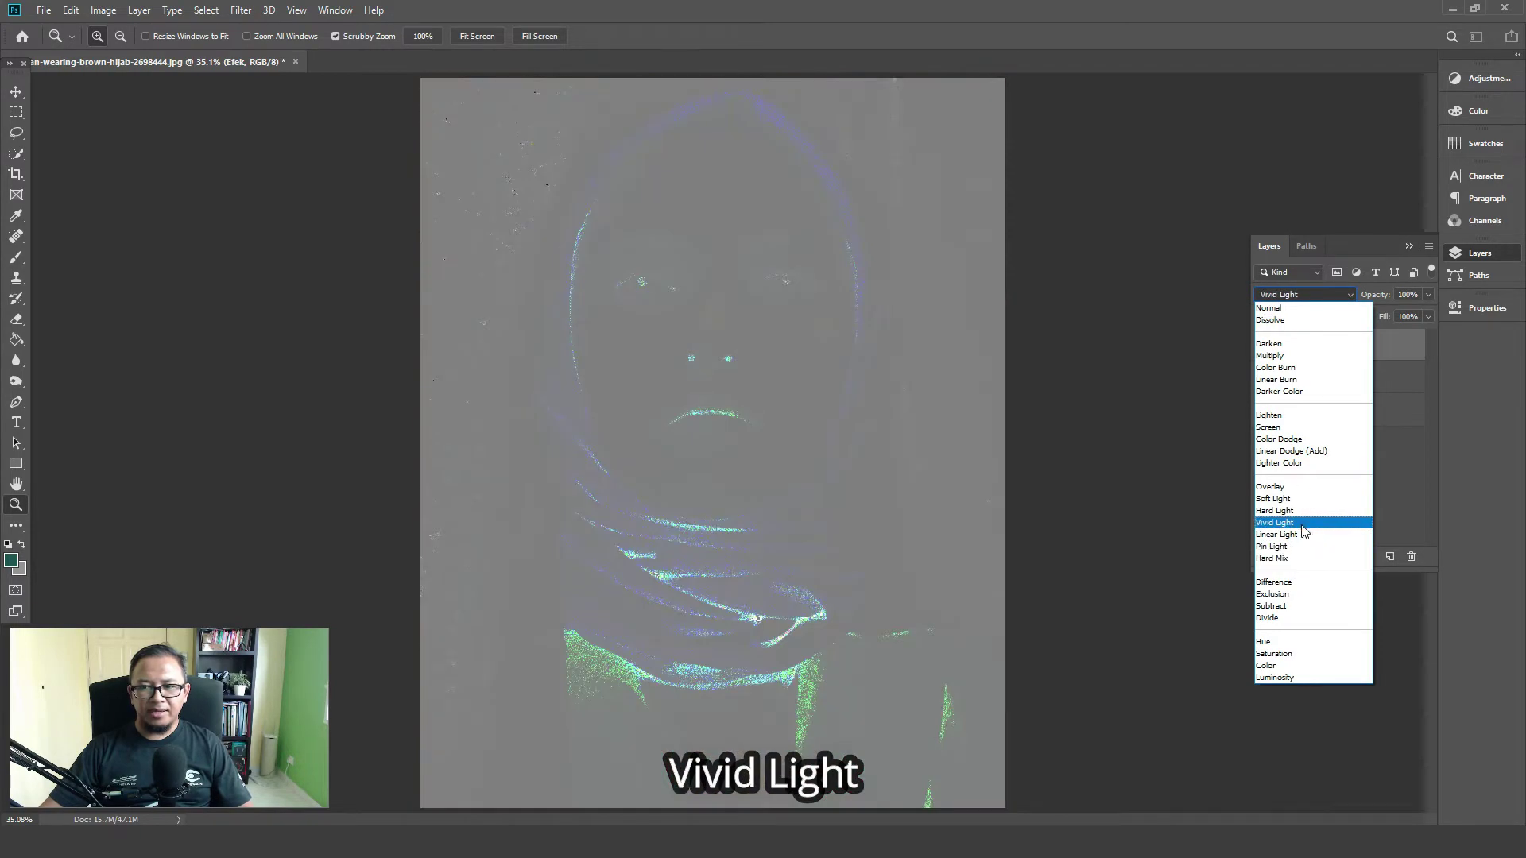
pyautogui.click(1303, 526)
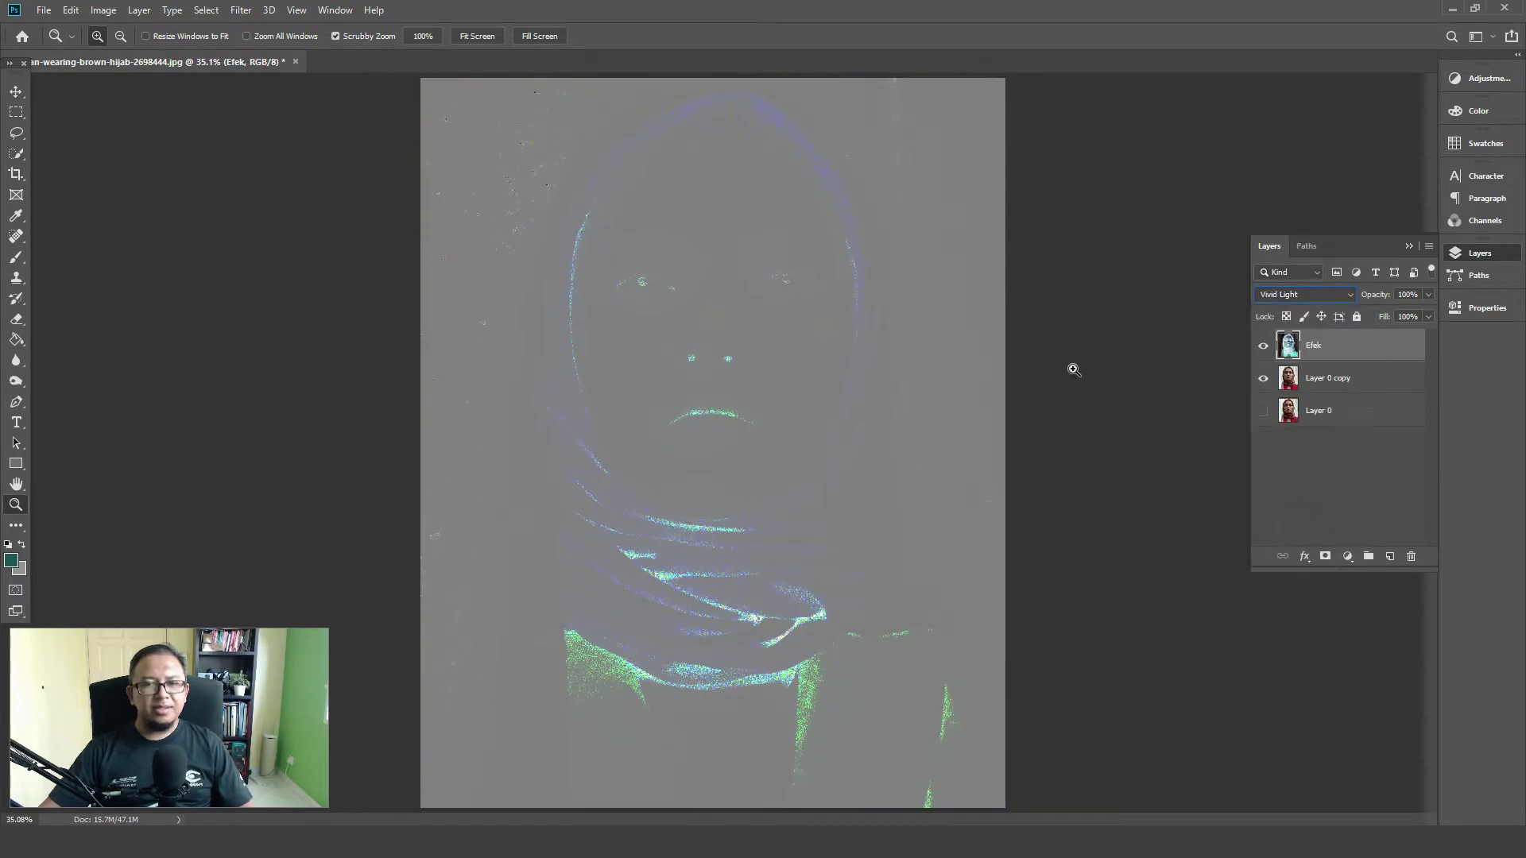
# Preview a High Pass filter on the Efek layer, settling the radius at 9 pixels
pyautogui.click(241, 10)
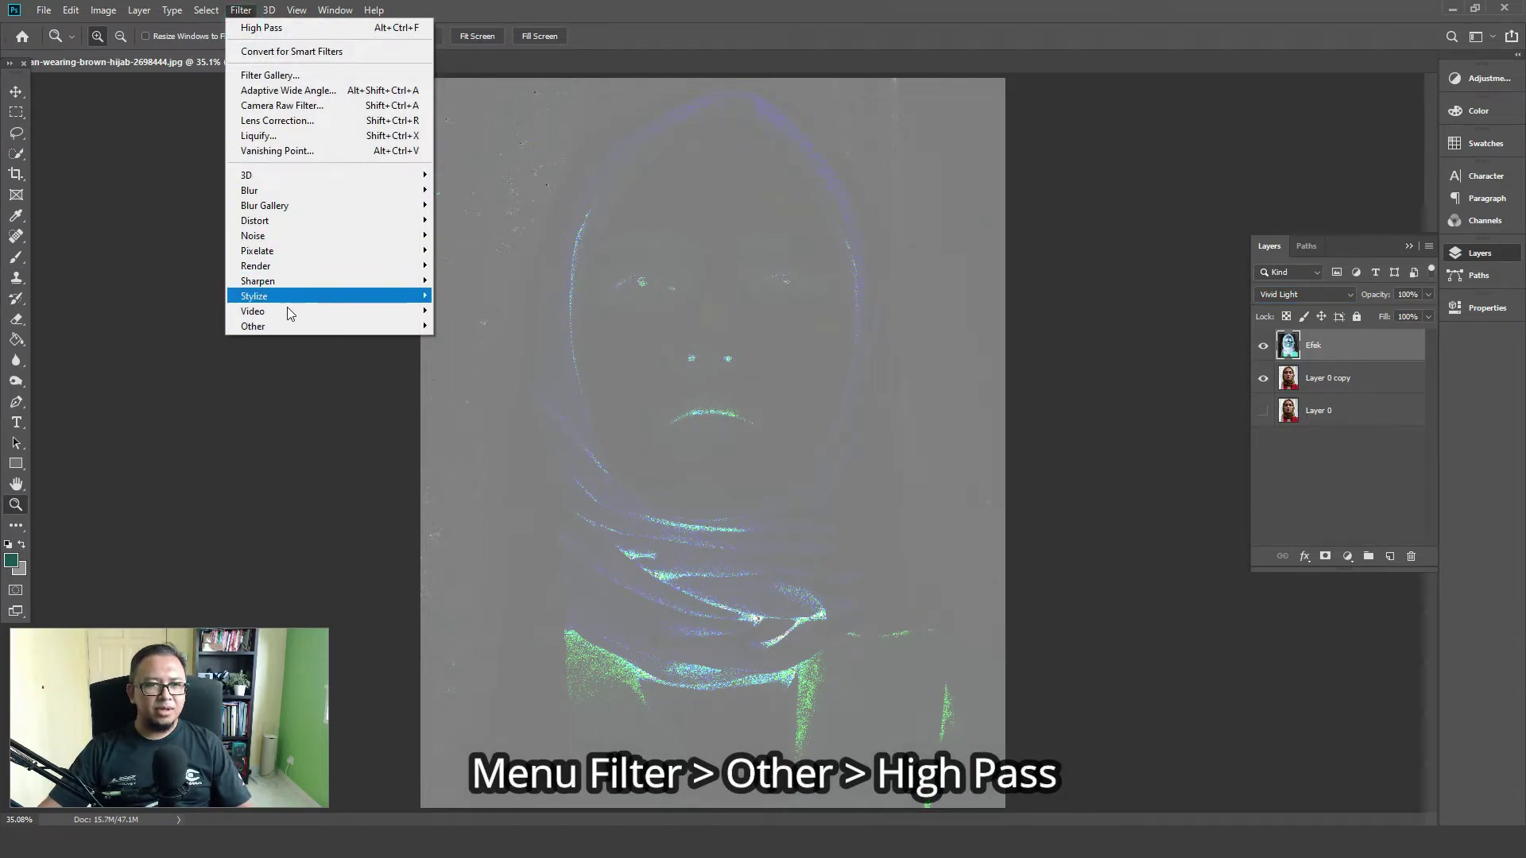
pyautogui.moveTo(253, 326)
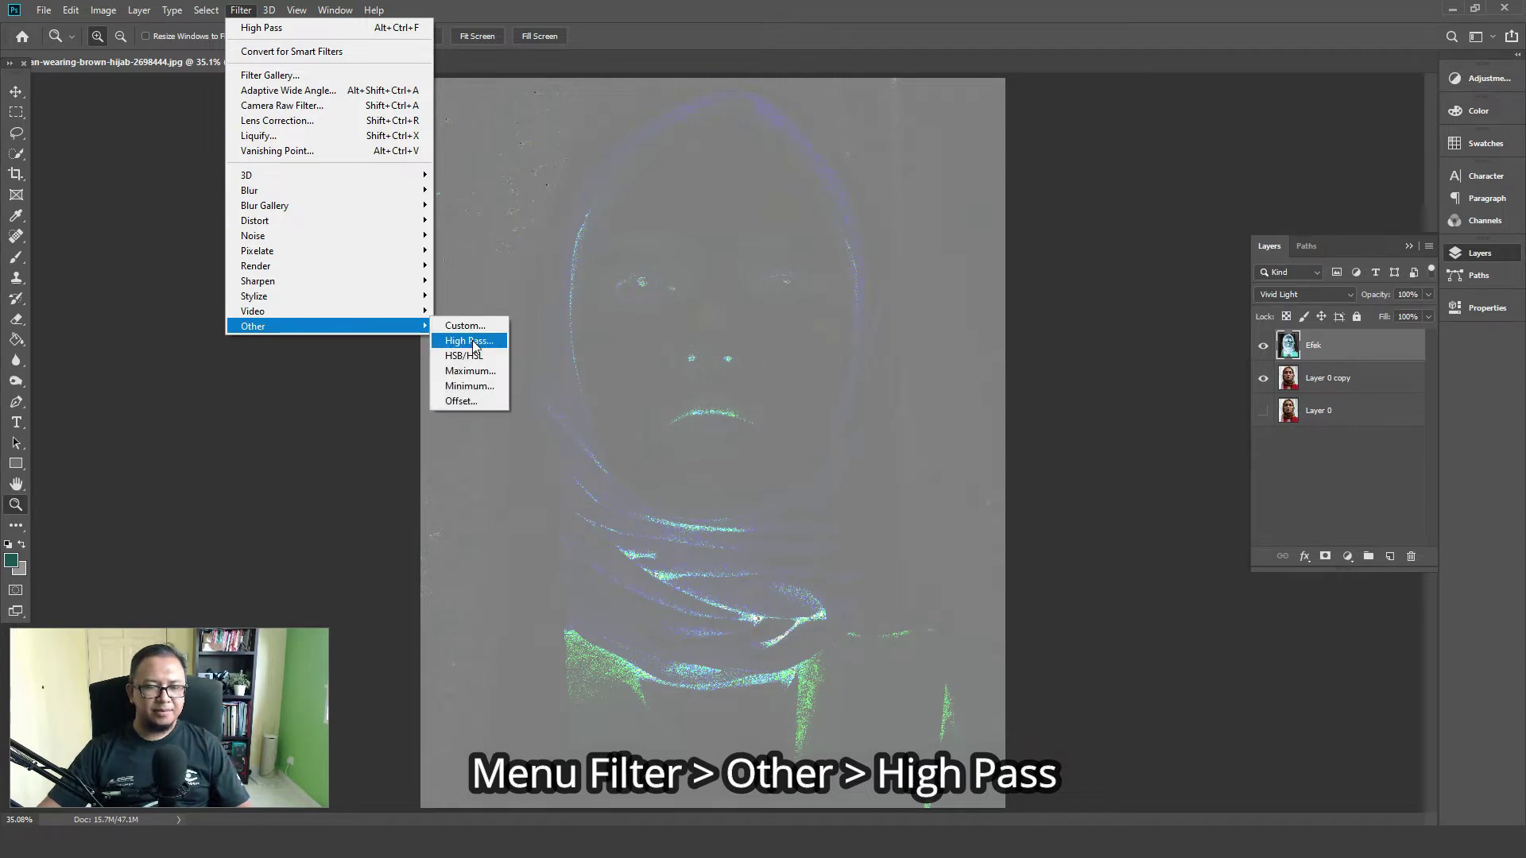
pyautogui.click(474, 344)
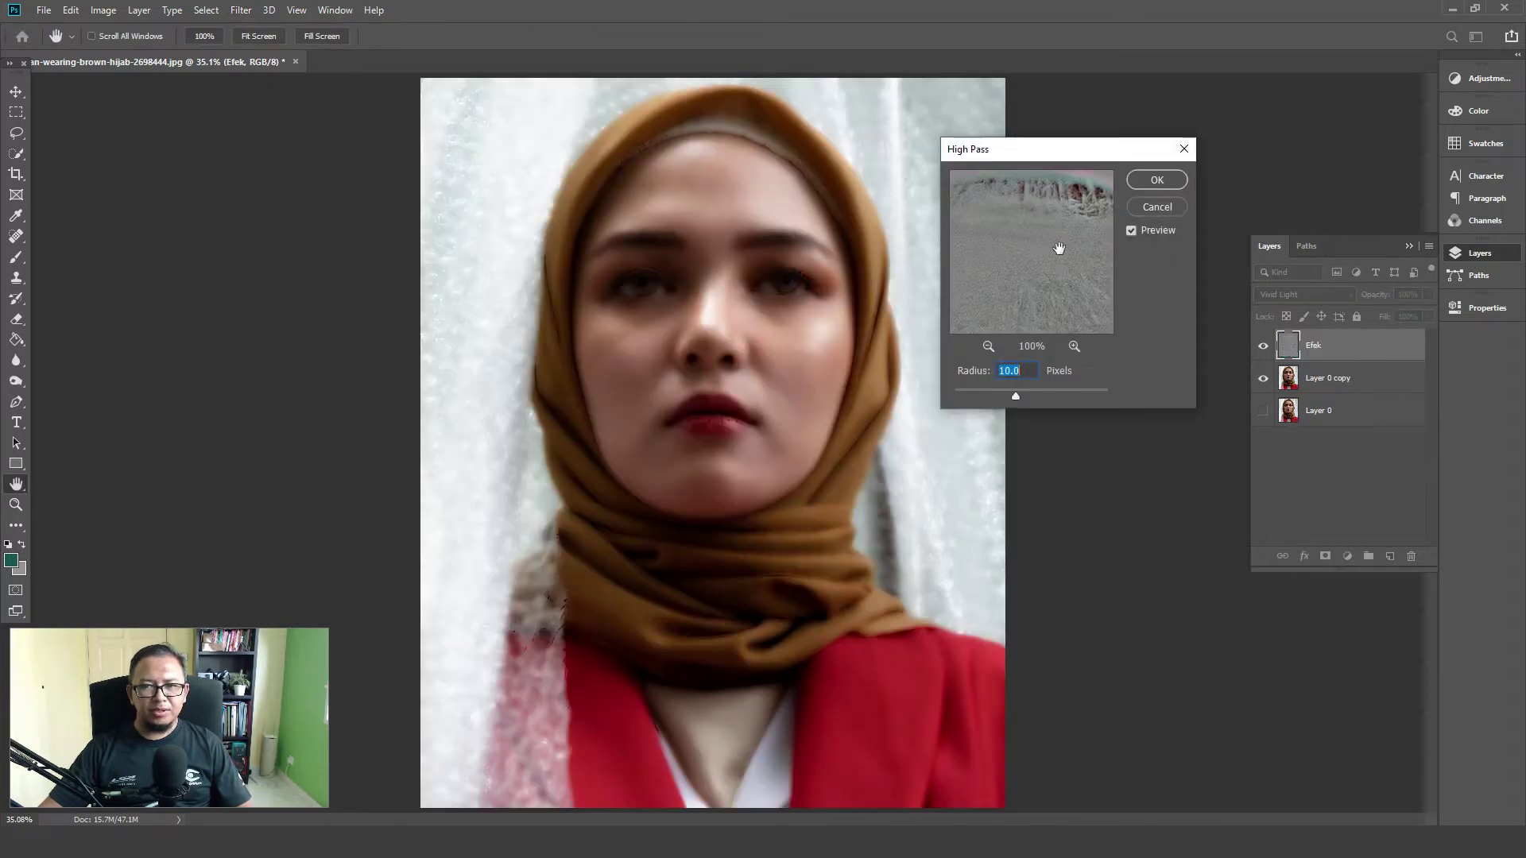
pyautogui.hotkey('ctrl', '+')
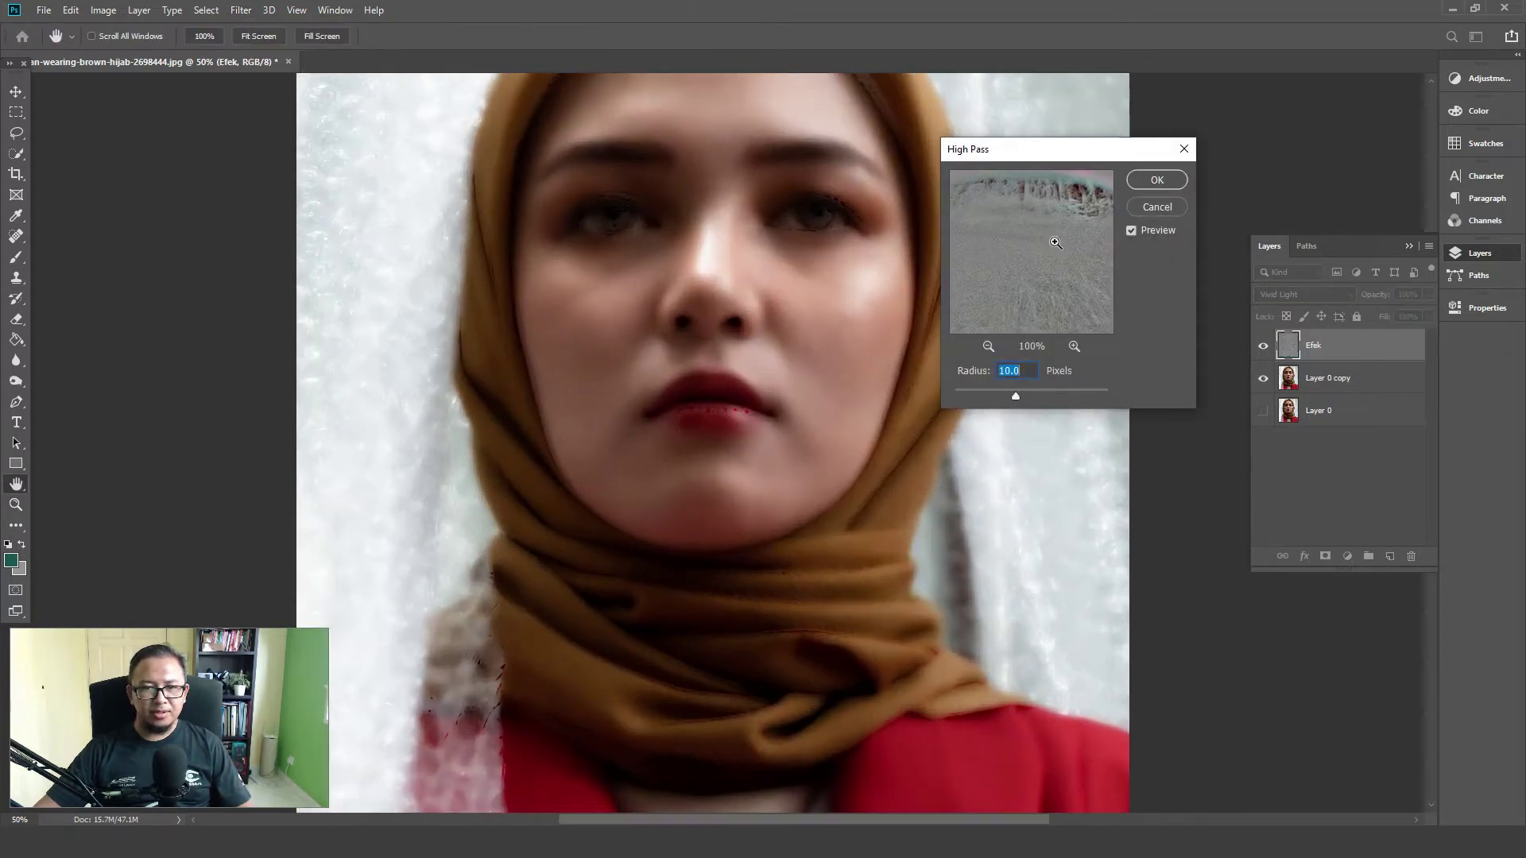
pyautogui.hotkey('ctrl', '+')
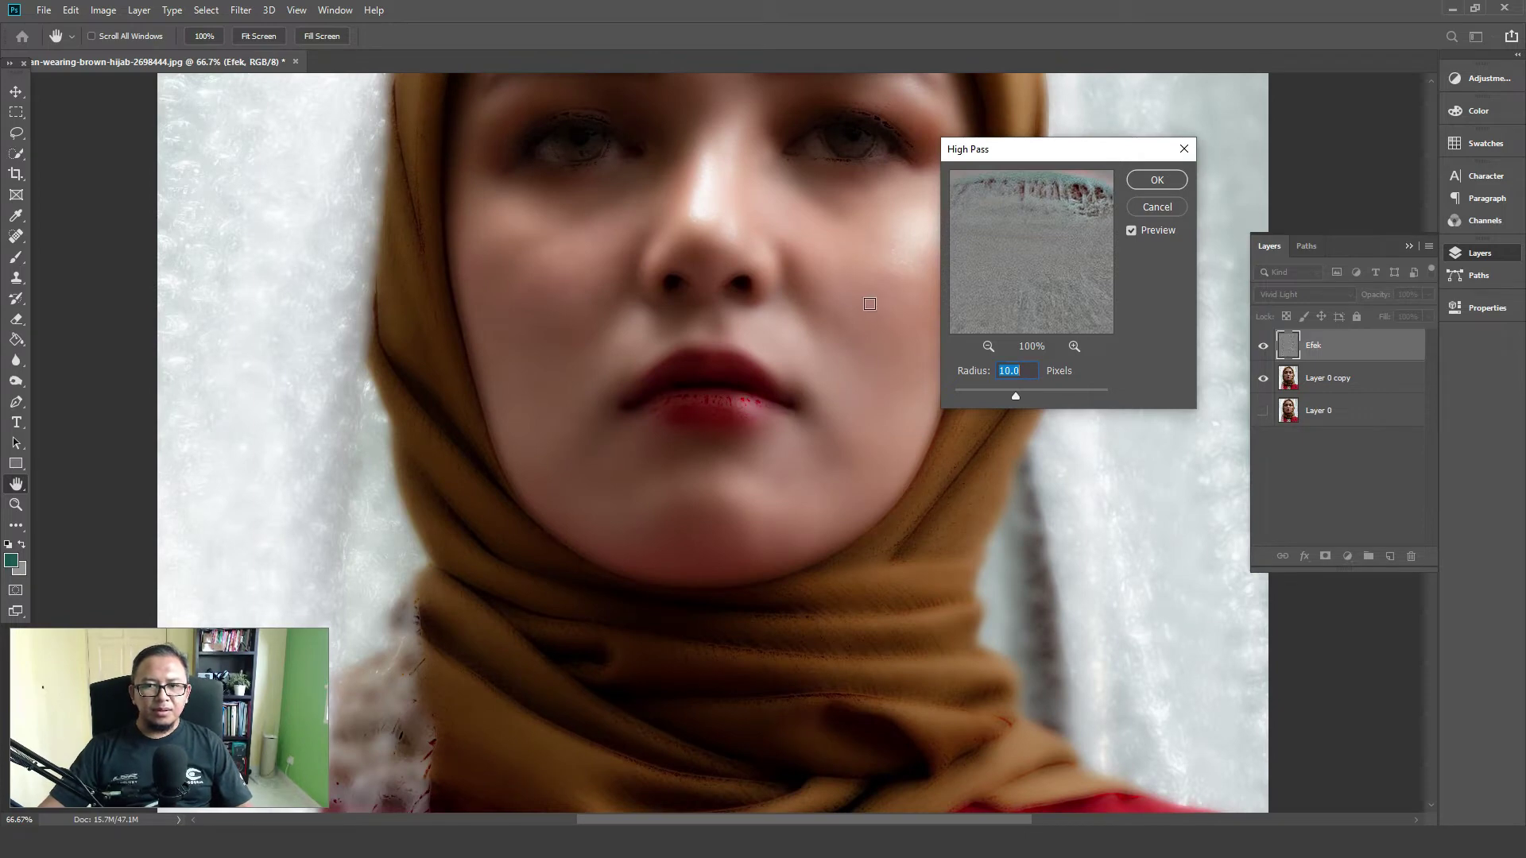
pyautogui.moveTo(1050, 154); pyautogui.dragTo(1137, 149)
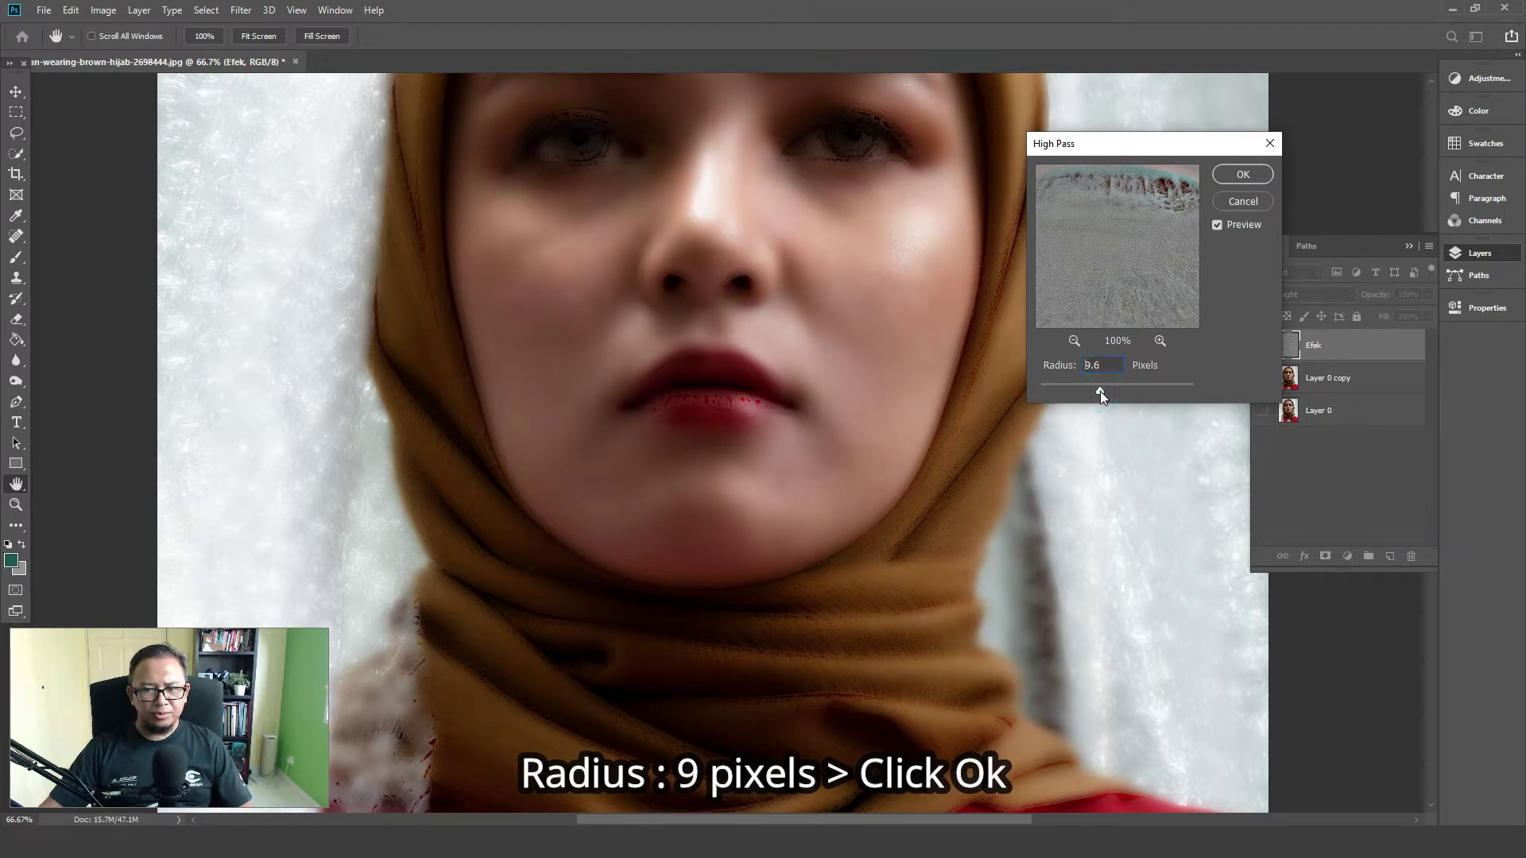
pyautogui.moveTo(1100, 391); pyautogui.dragTo(1090, 389)
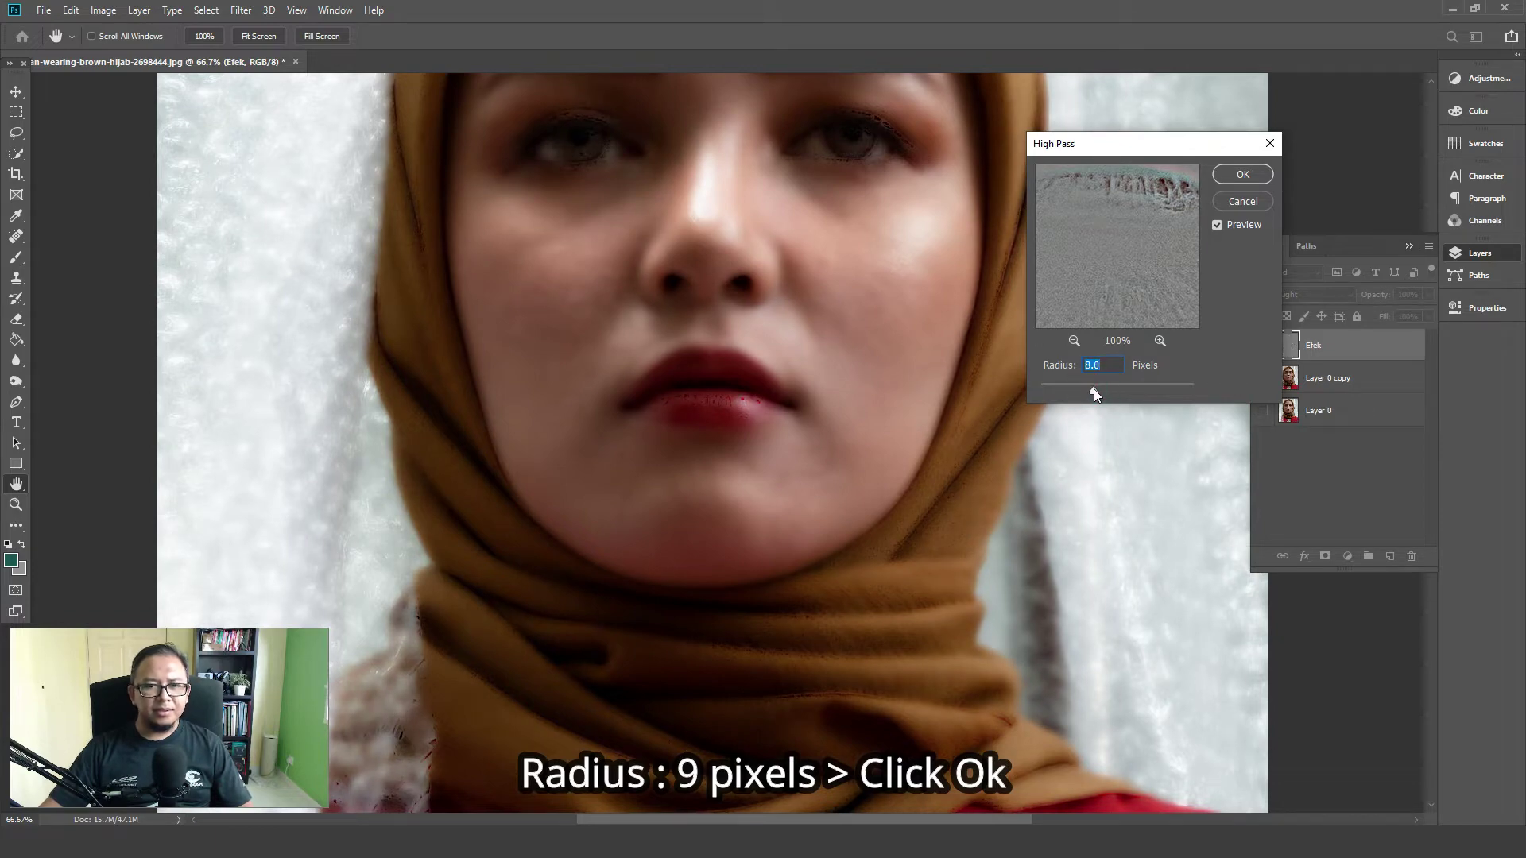
pyautogui.moveTo(1094, 388); pyautogui.dragTo(1101, 388)
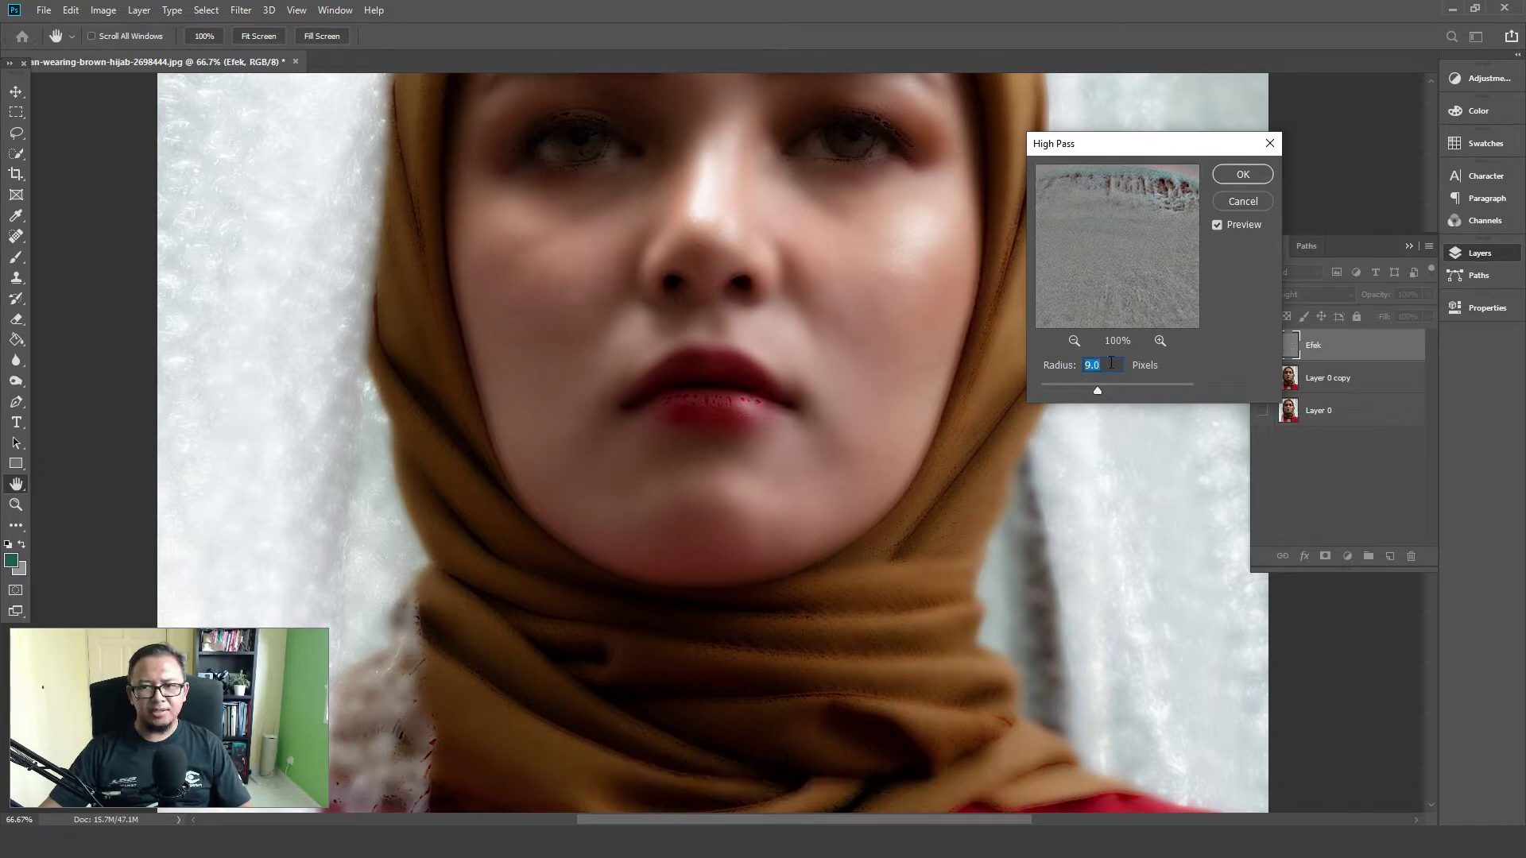
# Apply the 9-pixel High Pass and give the Efek layer a black hide-all mask
pyautogui.click(1242, 175)
pyautogui.press('z')
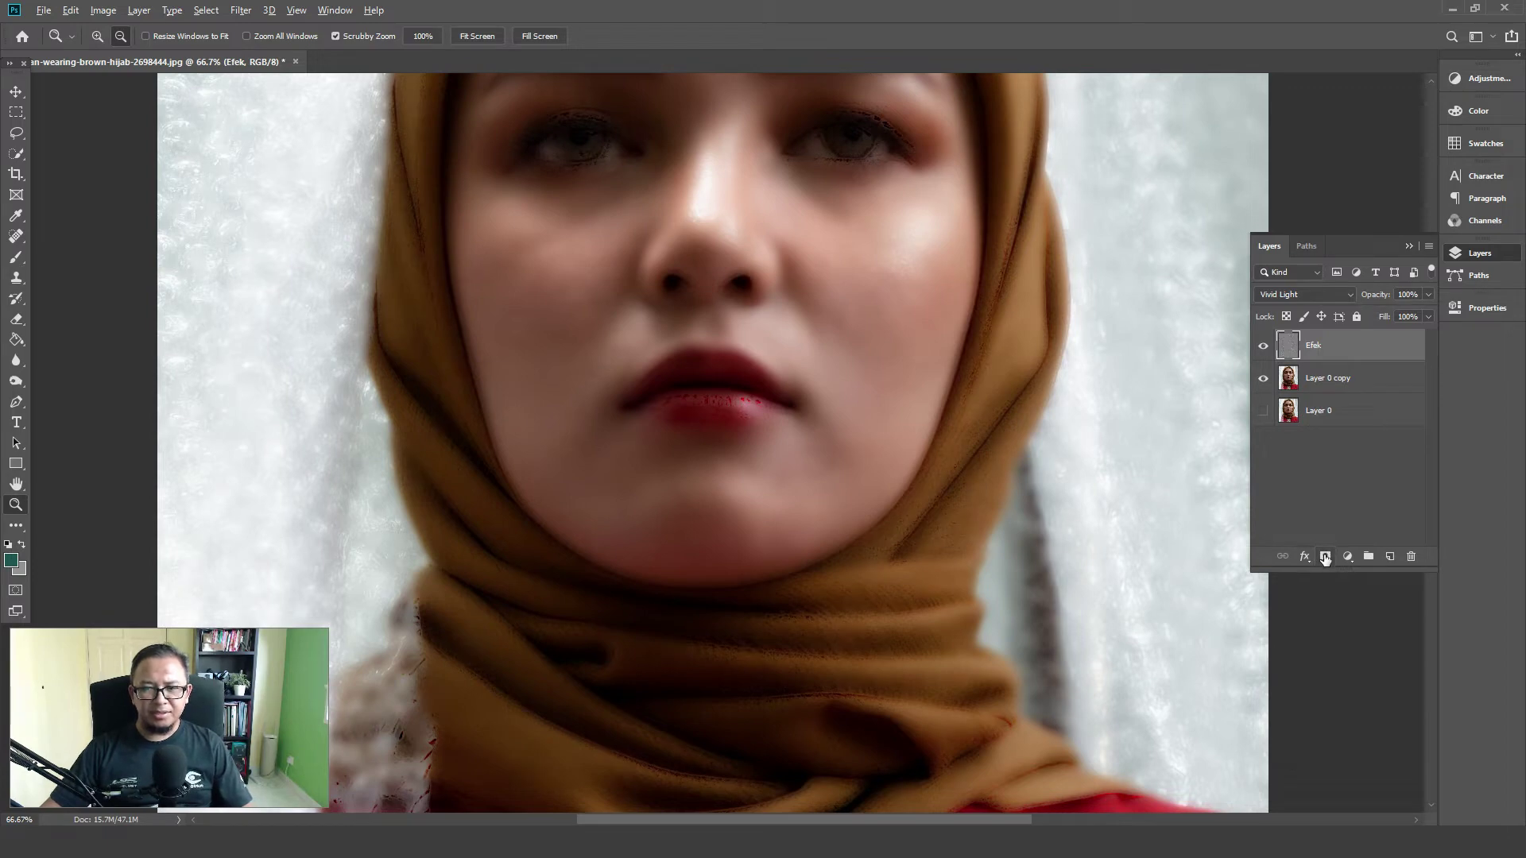
pyautogui.keyDown('alt'); pyautogui.click(1325, 559); pyautogui.keyUp('alt')
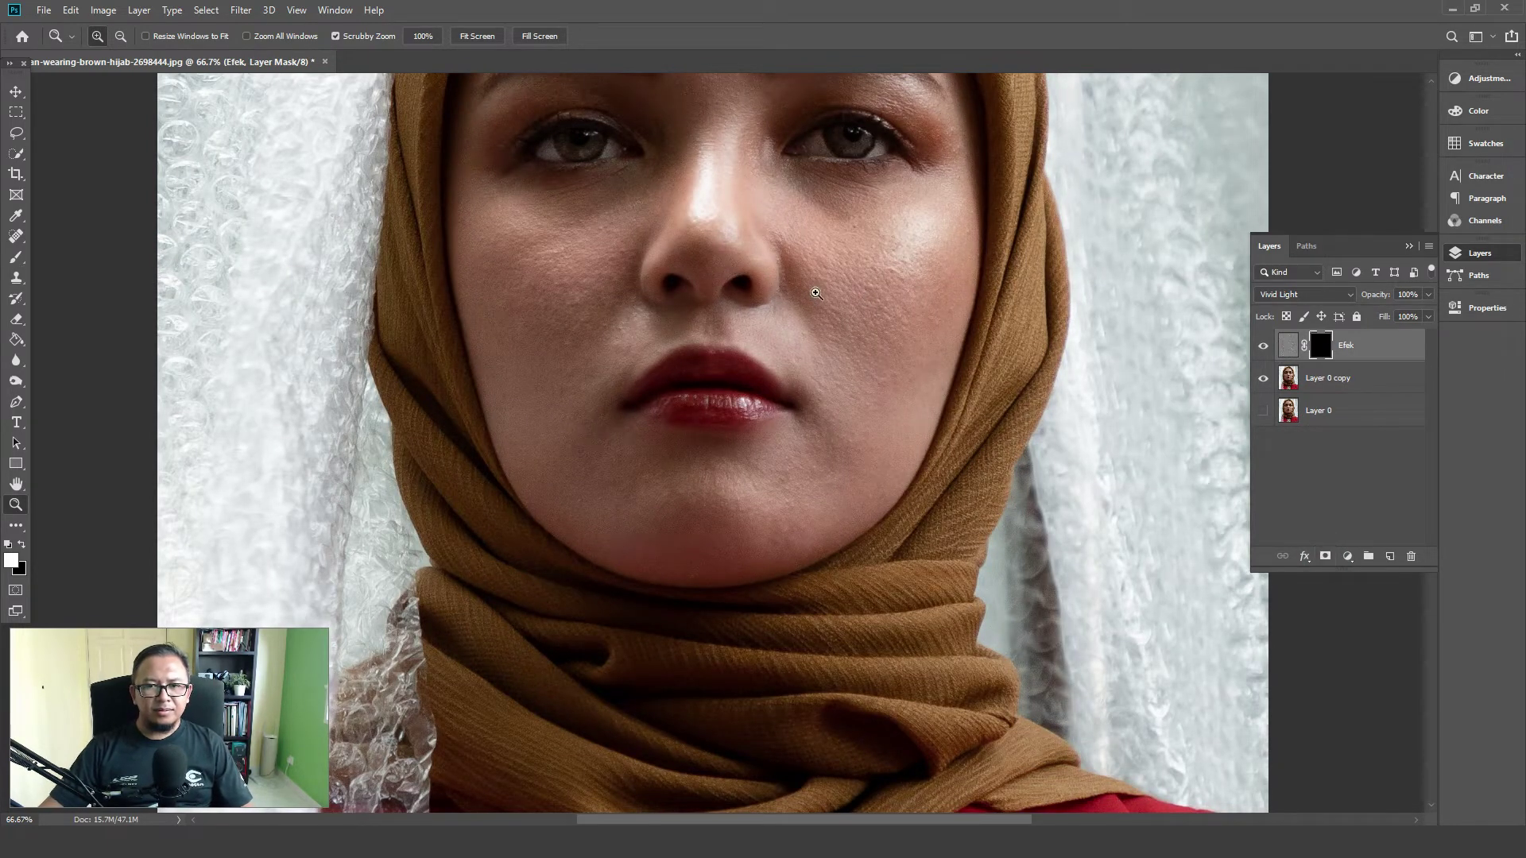
pyautogui.scroll(2, 876, 348)
pyautogui.scroll(3, 876, 348)
pyautogui.scroll(2, 875, 348)
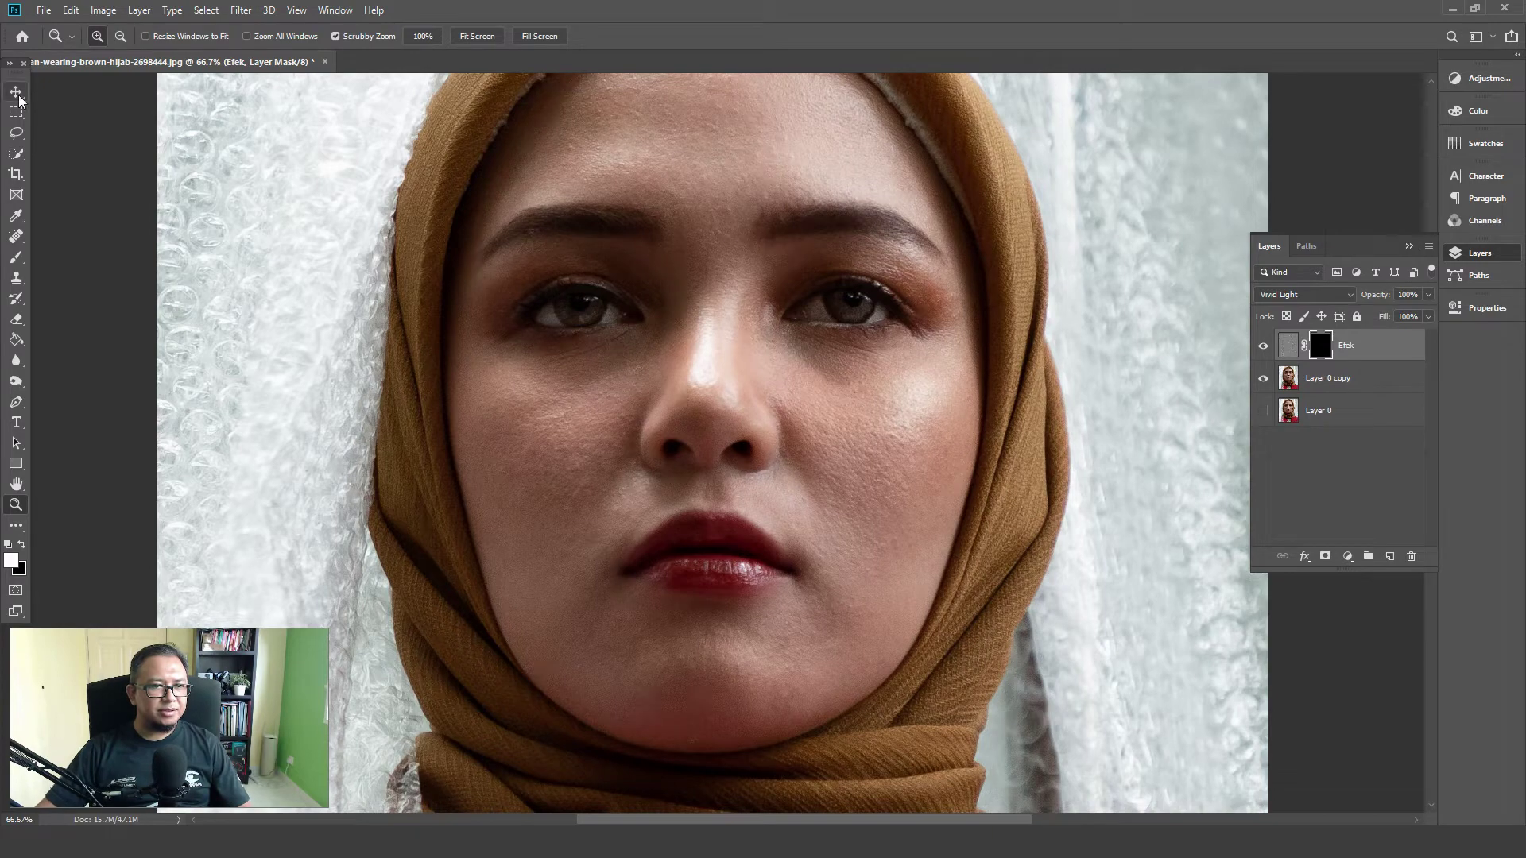
# Zoom to the forehead and paint white onto the Efek mask there at 20% flow
pyautogui.click(15, 259)
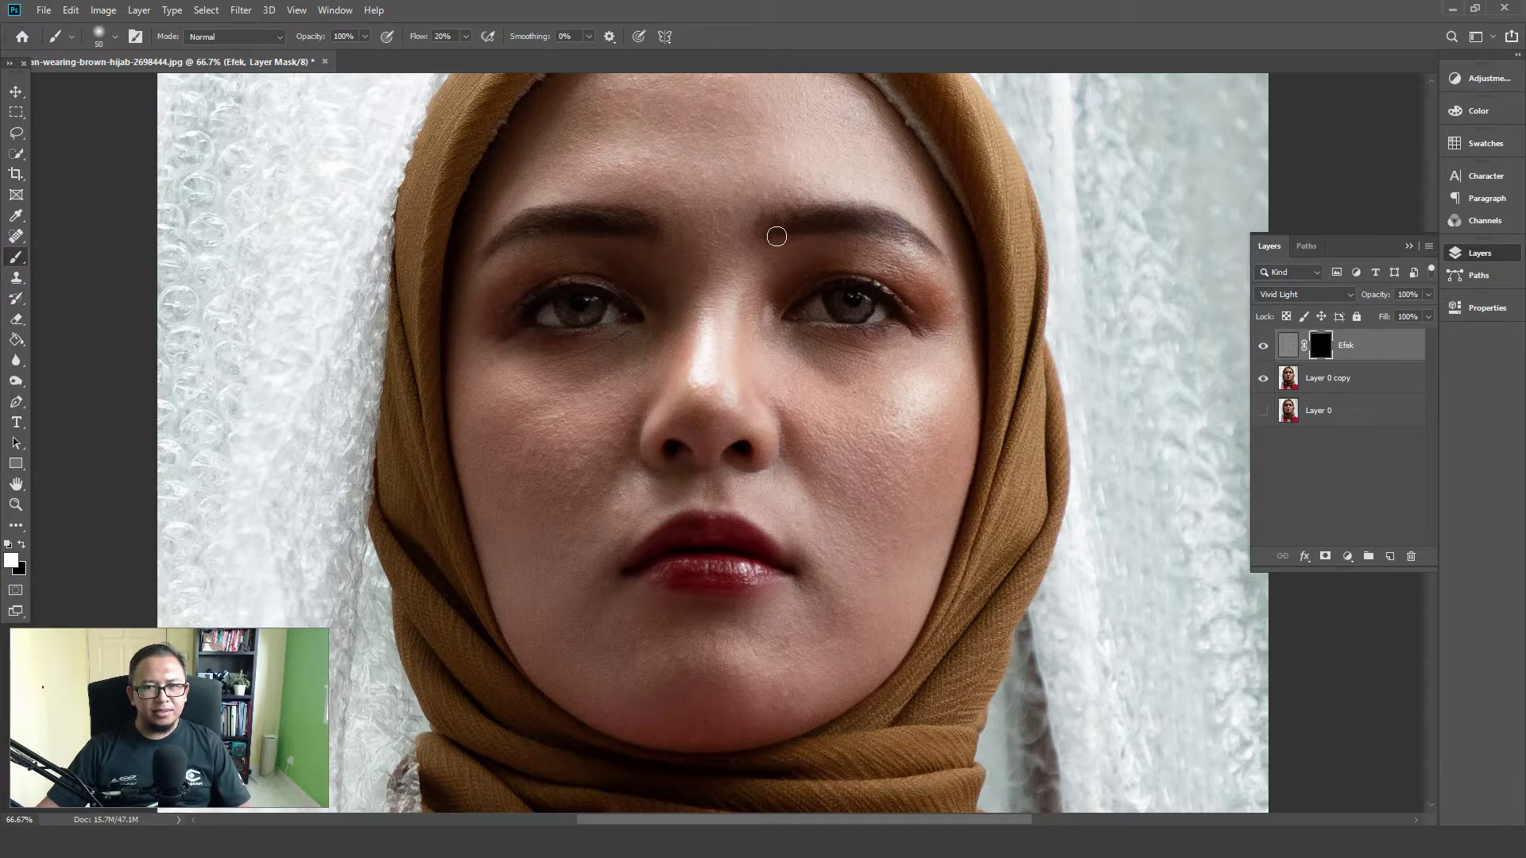
pyautogui.moveTo(752, 241); pyautogui.dragTo(753, 296)
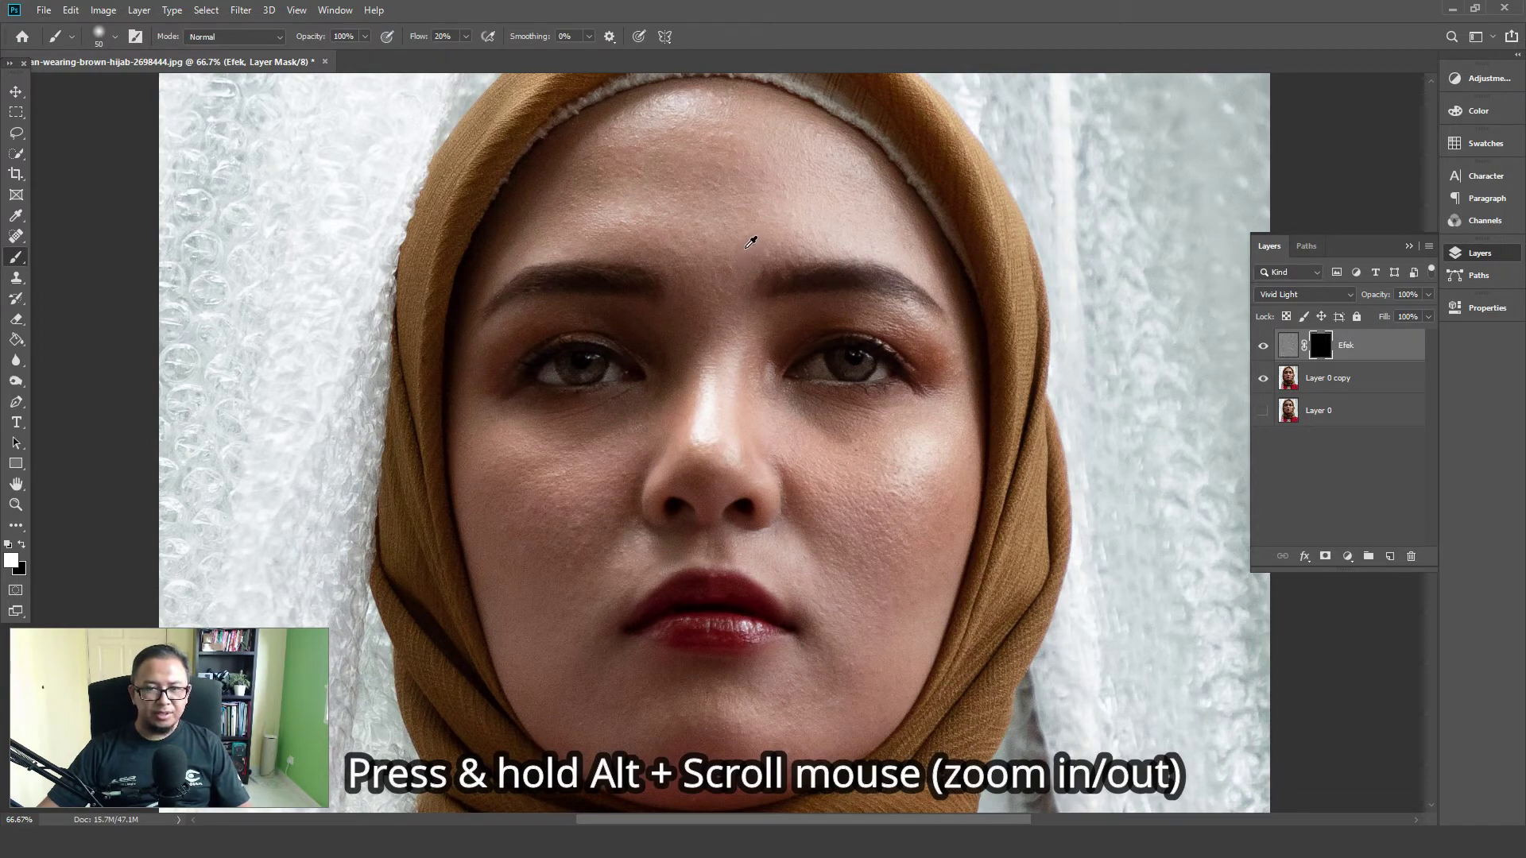
pyautogui.scroll(2, 712, 243)
pyautogui.scroll(1, 712, 241)
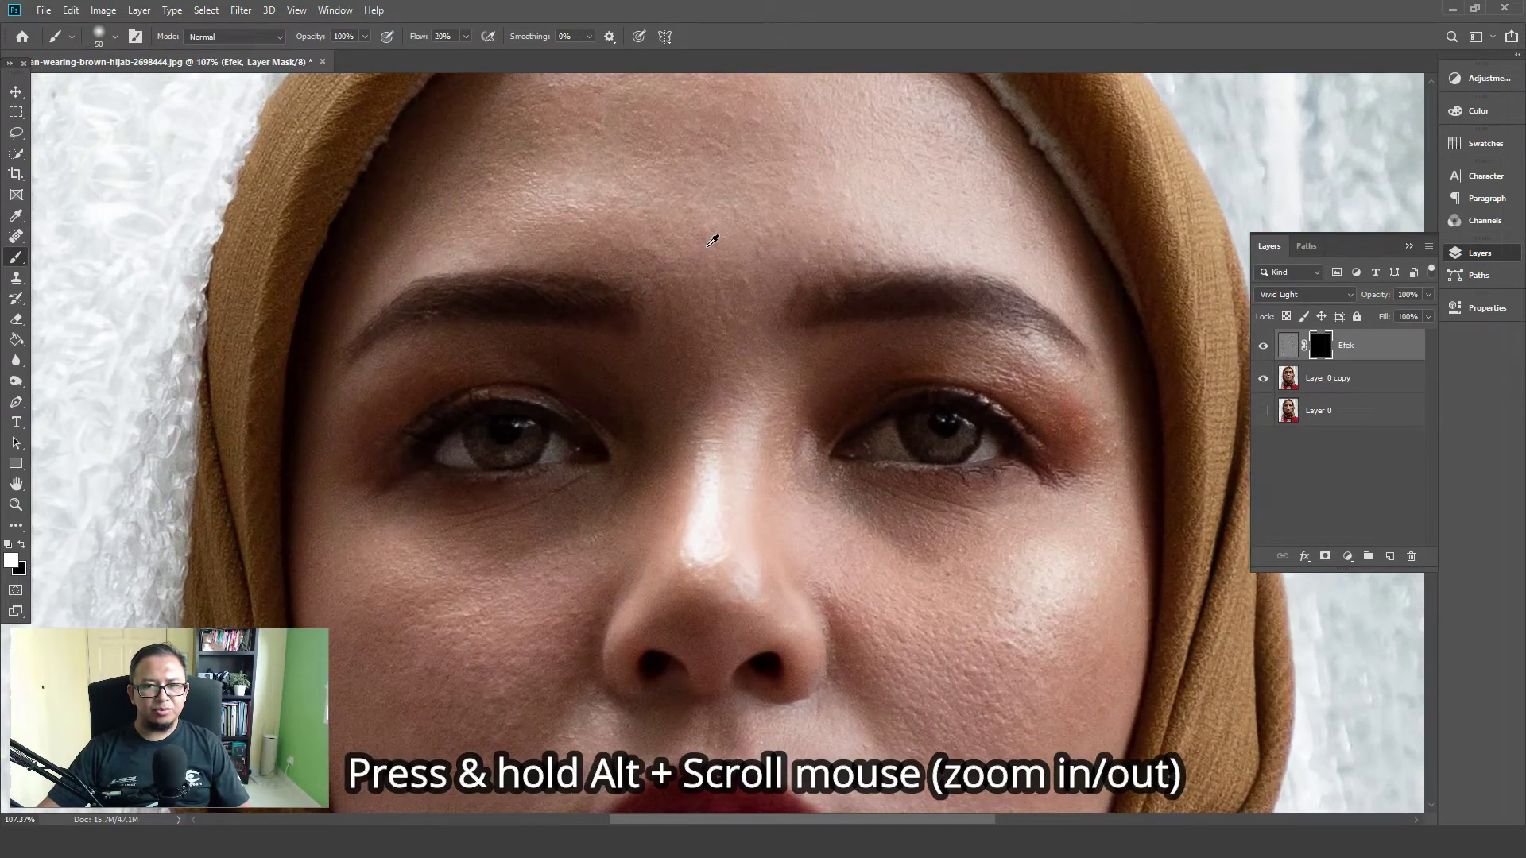
pyautogui.scroll(1, 713, 240)
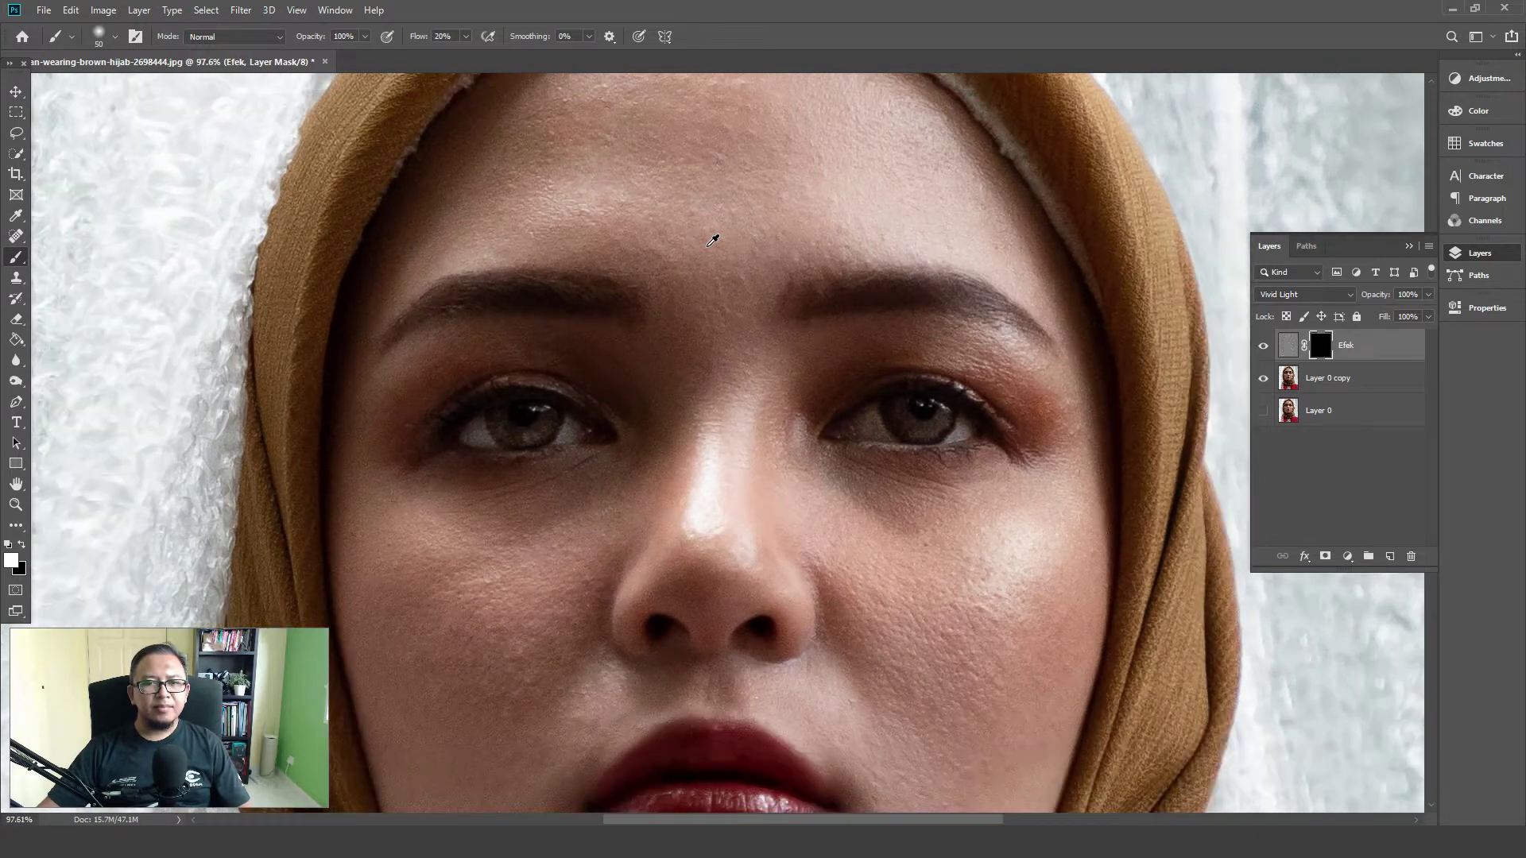
pyautogui.moveTo(748, 236); pyautogui.dragTo(776, 313)
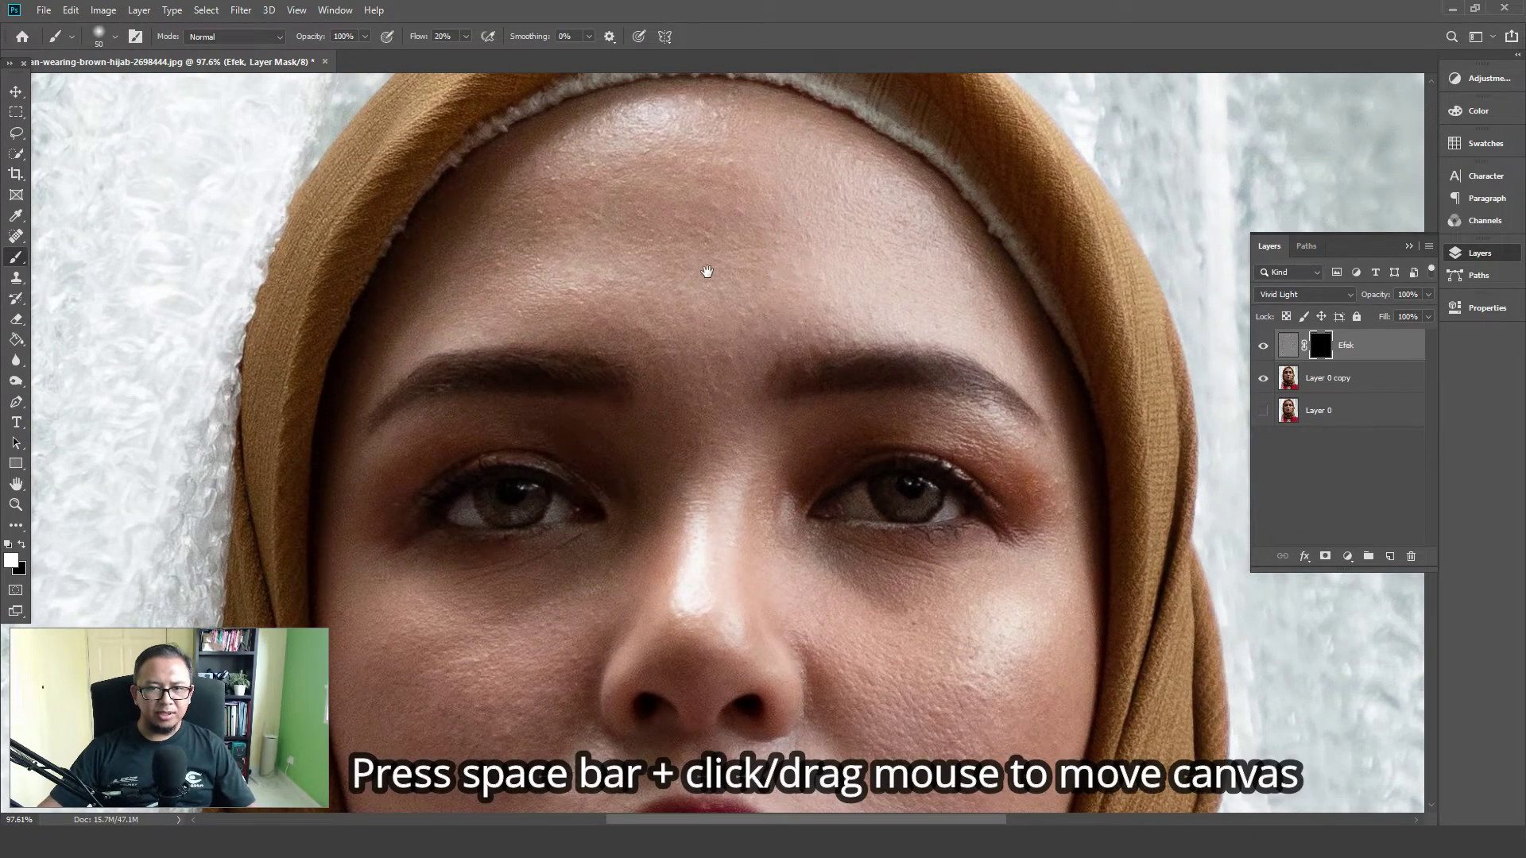
pyautogui.moveTo(726, 355)
pyautogui.mouseDown()
pyautogui.moveTo(879, 344)
pyautogui.moveTo(698, 331)
pyautogui.moveTo(727, 321)
pyautogui.moveTo(728, 339)
pyautogui.mouseUp()
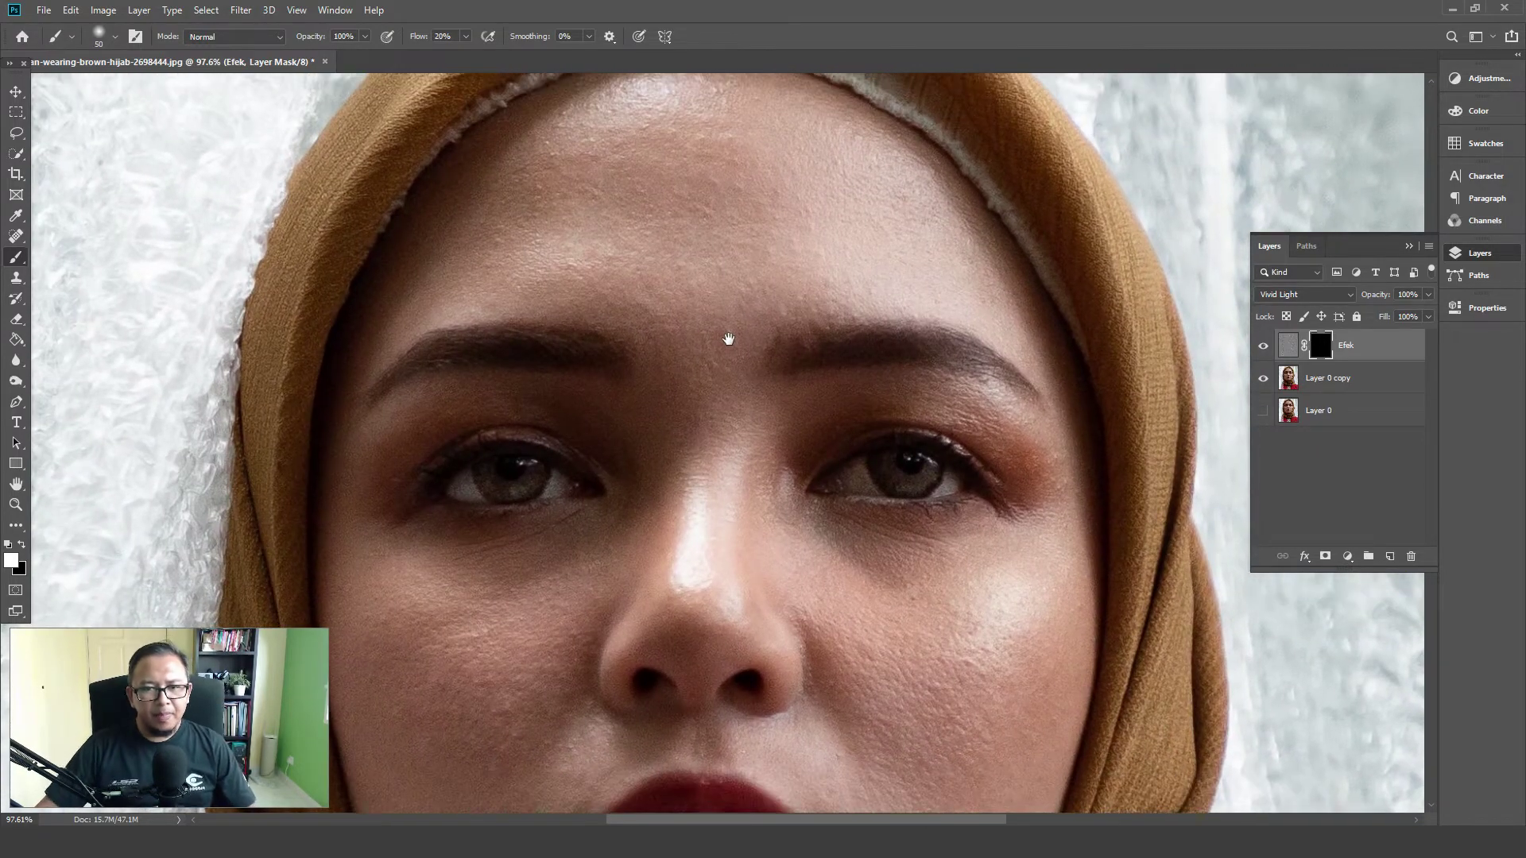
pyautogui.moveTo(698, 169); pyautogui.dragTo(697, 184)
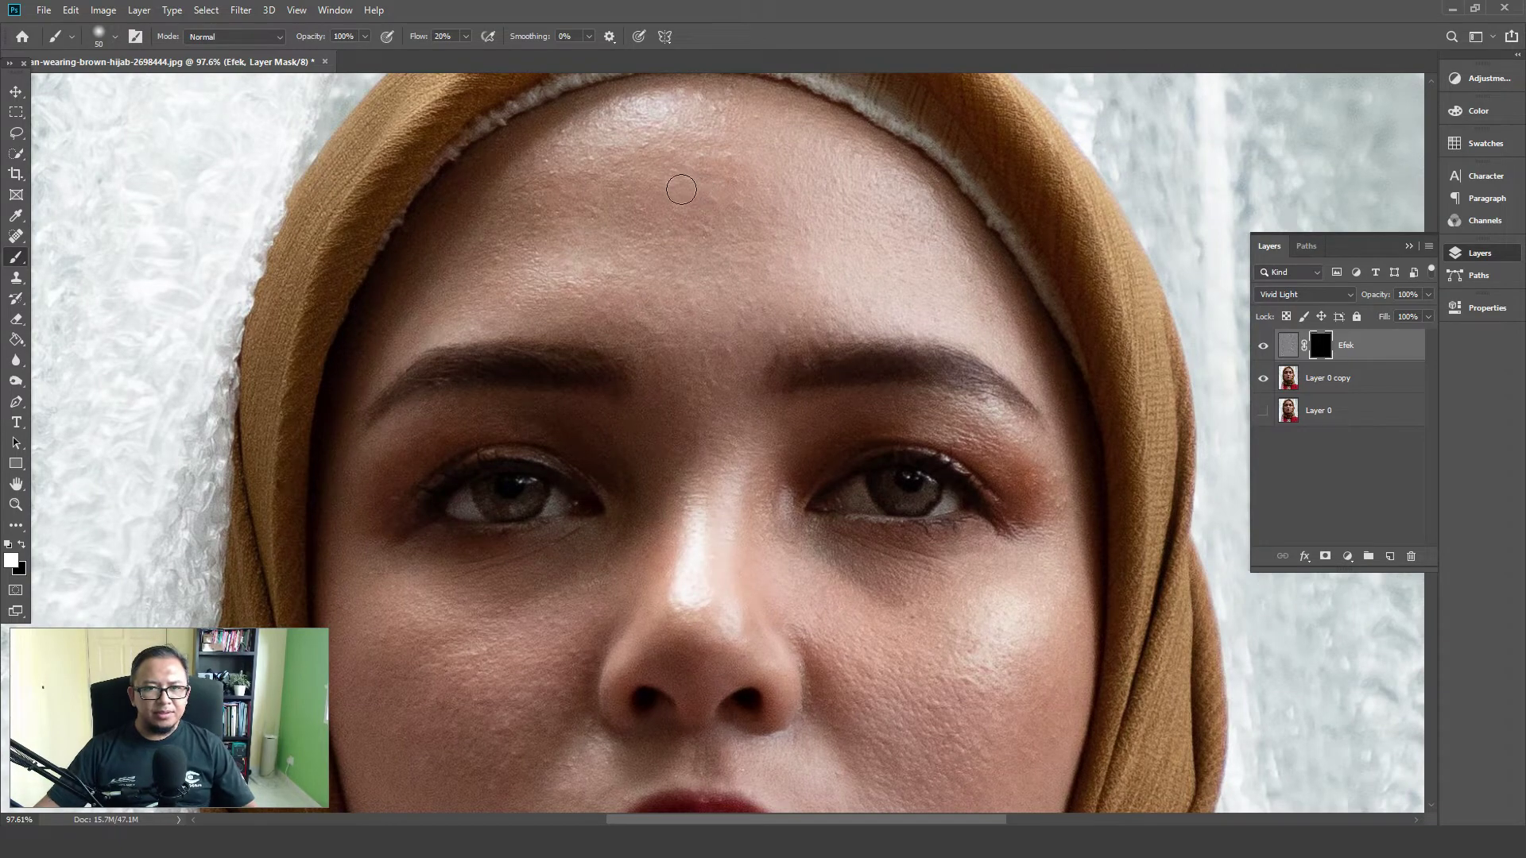
pyautogui.moveTo(661, 136)
pyautogui.mouseDown()
pyautogui.moveTo(580, 168)
pyautogui.moveTo(607, 117)
pyautogui.mouseUp()
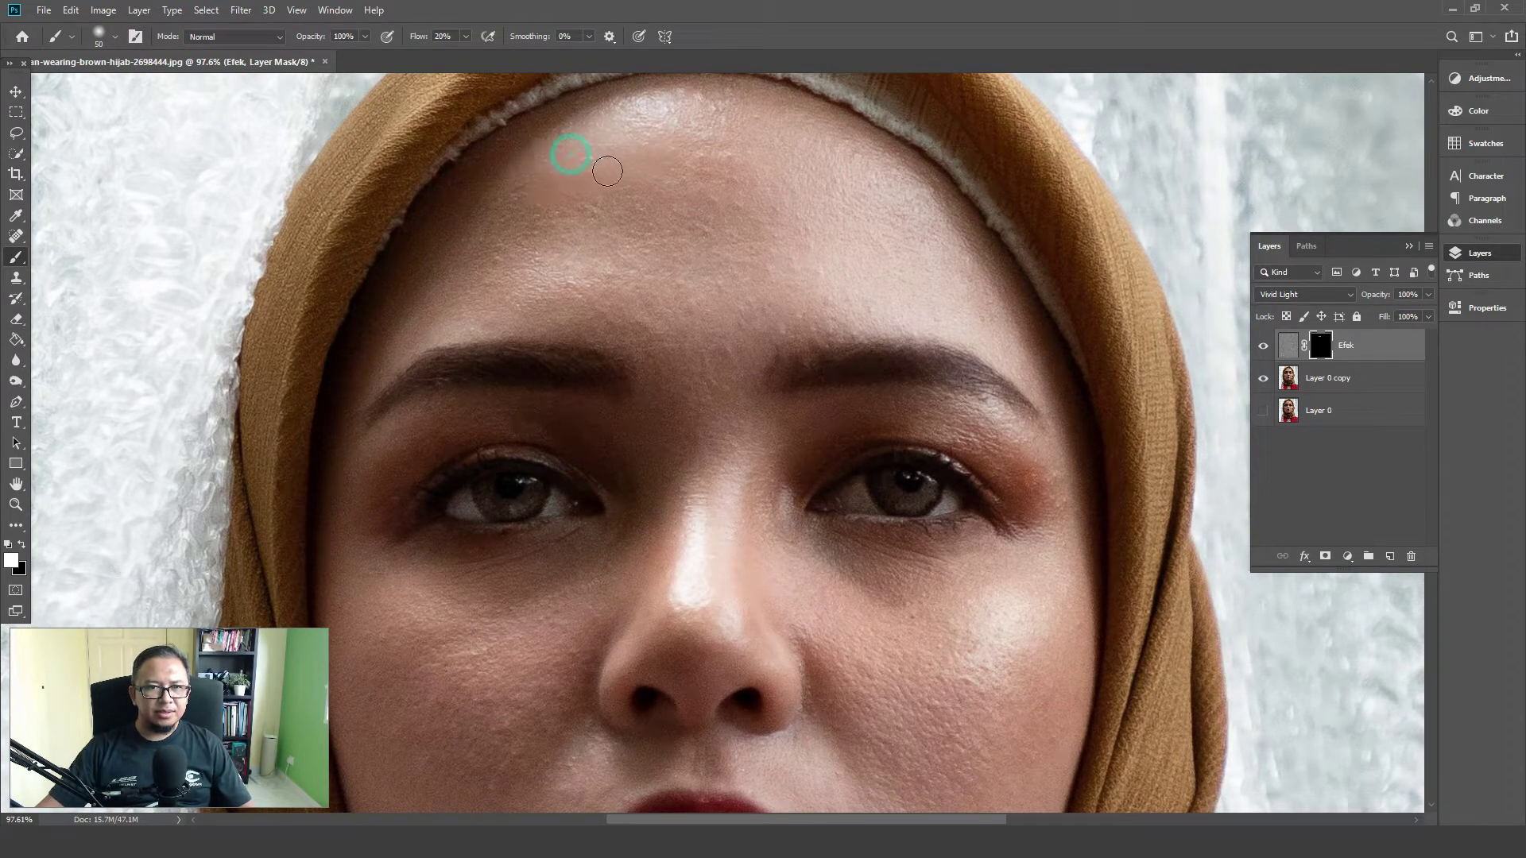
pyautogui.moveTo(573, 192)
pyautogui.mouseDown()
pyautogui.moveTo(677, 103)
pyautogui.moveTo(611, 203)
pyautogui.mouseUp()
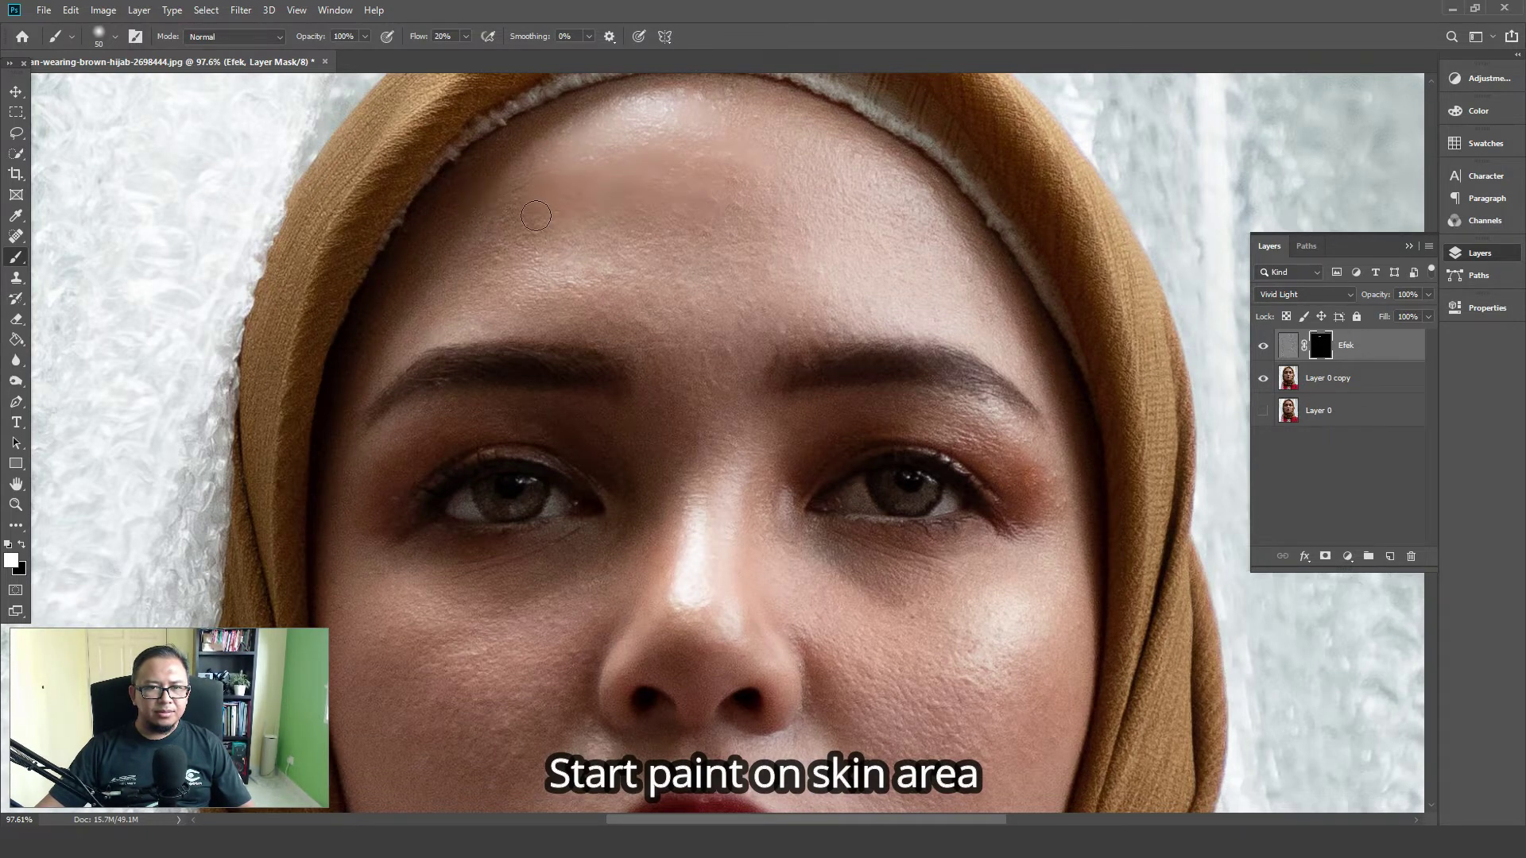
pyautogui.moveTo(499, 218); pyautogui.dragTo(579, 118)
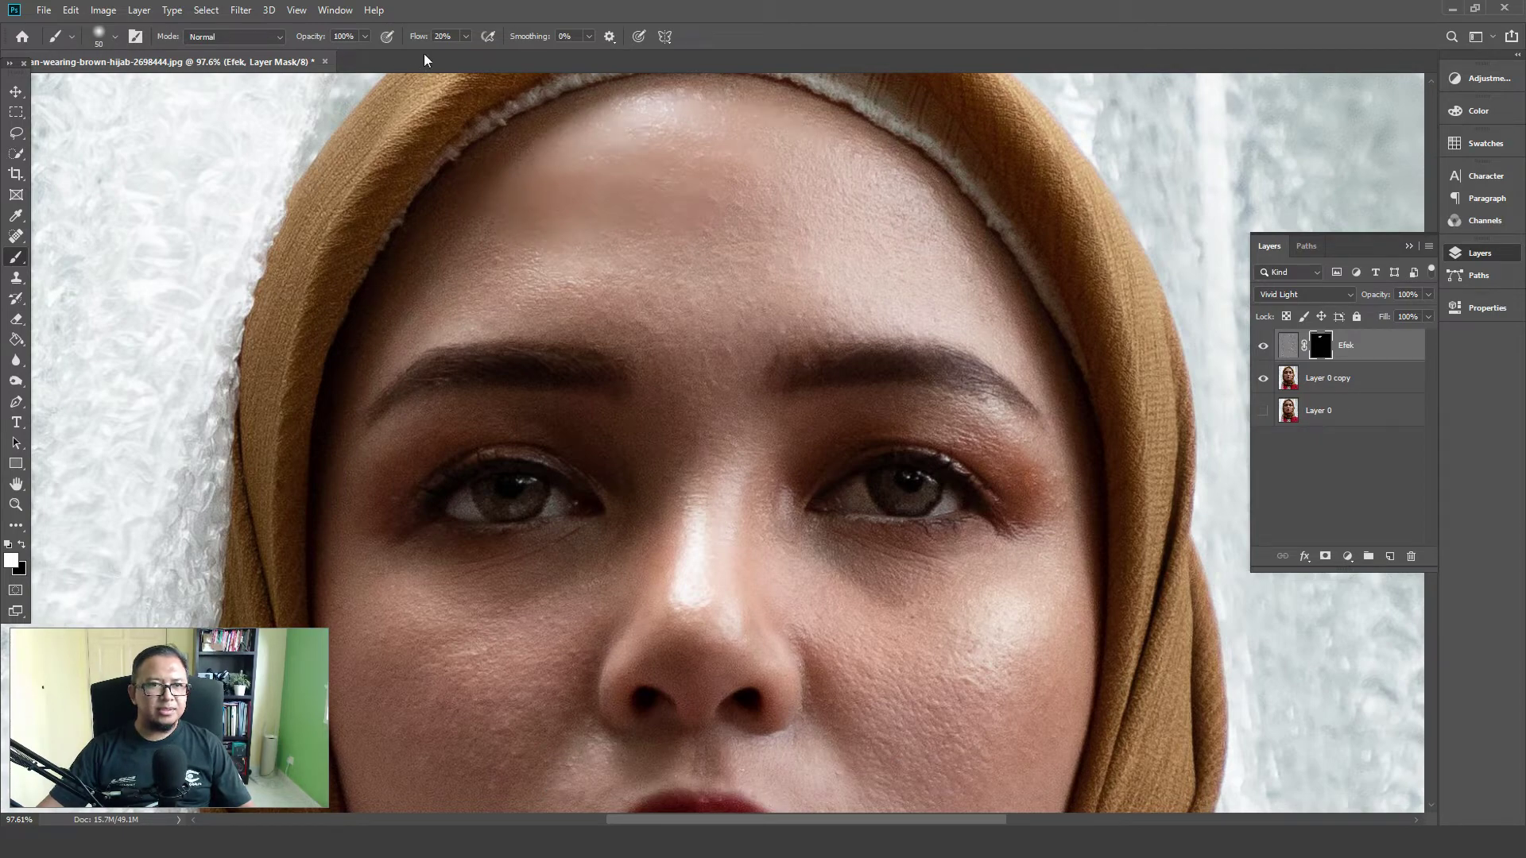
# Change the brush flow from 62% to 50% in the options bar
pyautogui.click(466, 36)
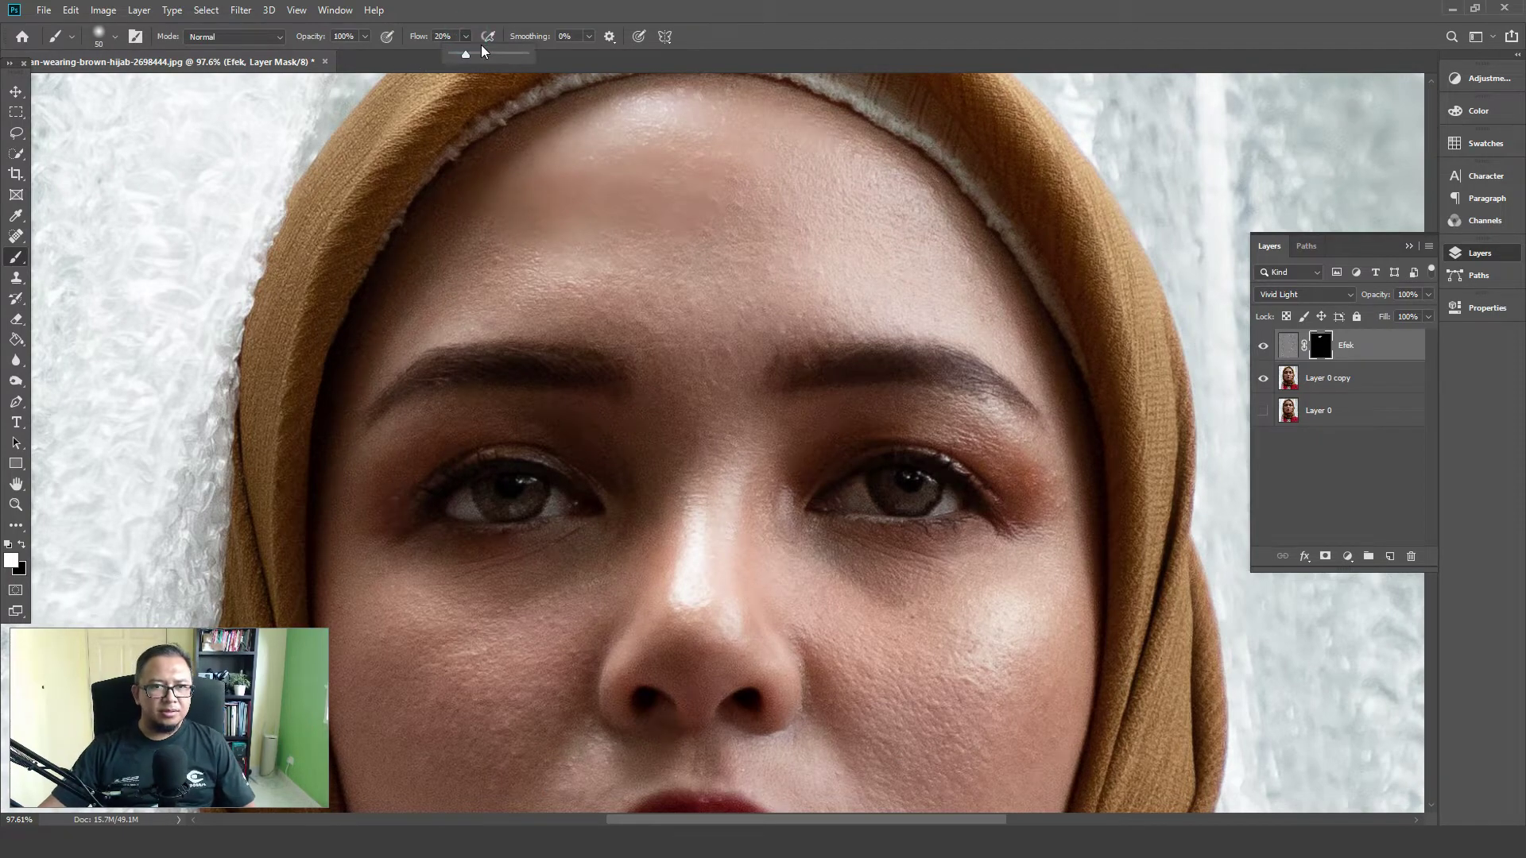
pyautogui.click(497, 54)
pyautogui.click(865, 246)
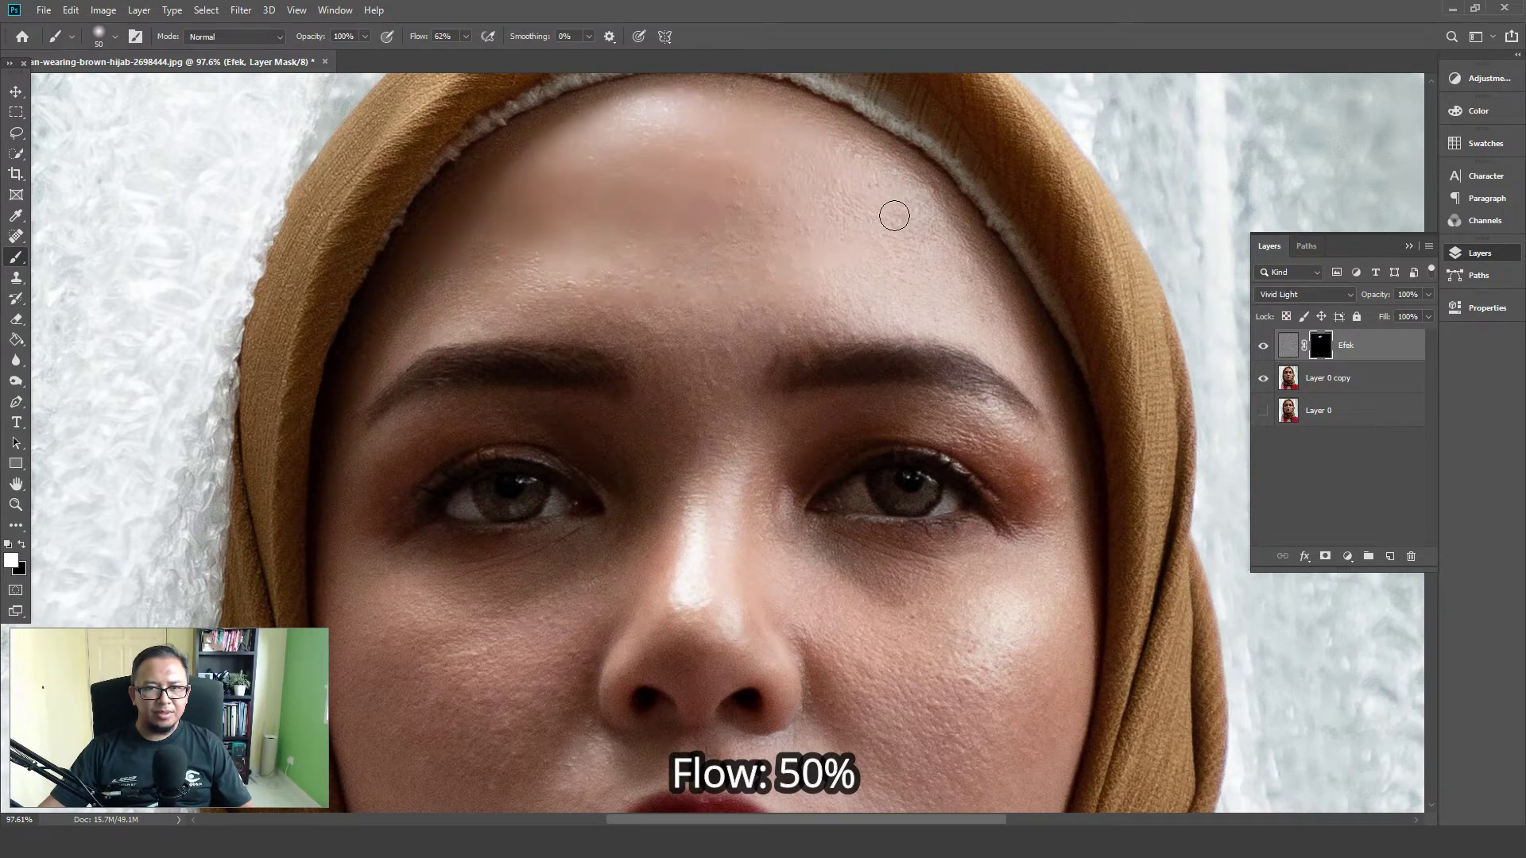
pyautogui.click(443, 36)
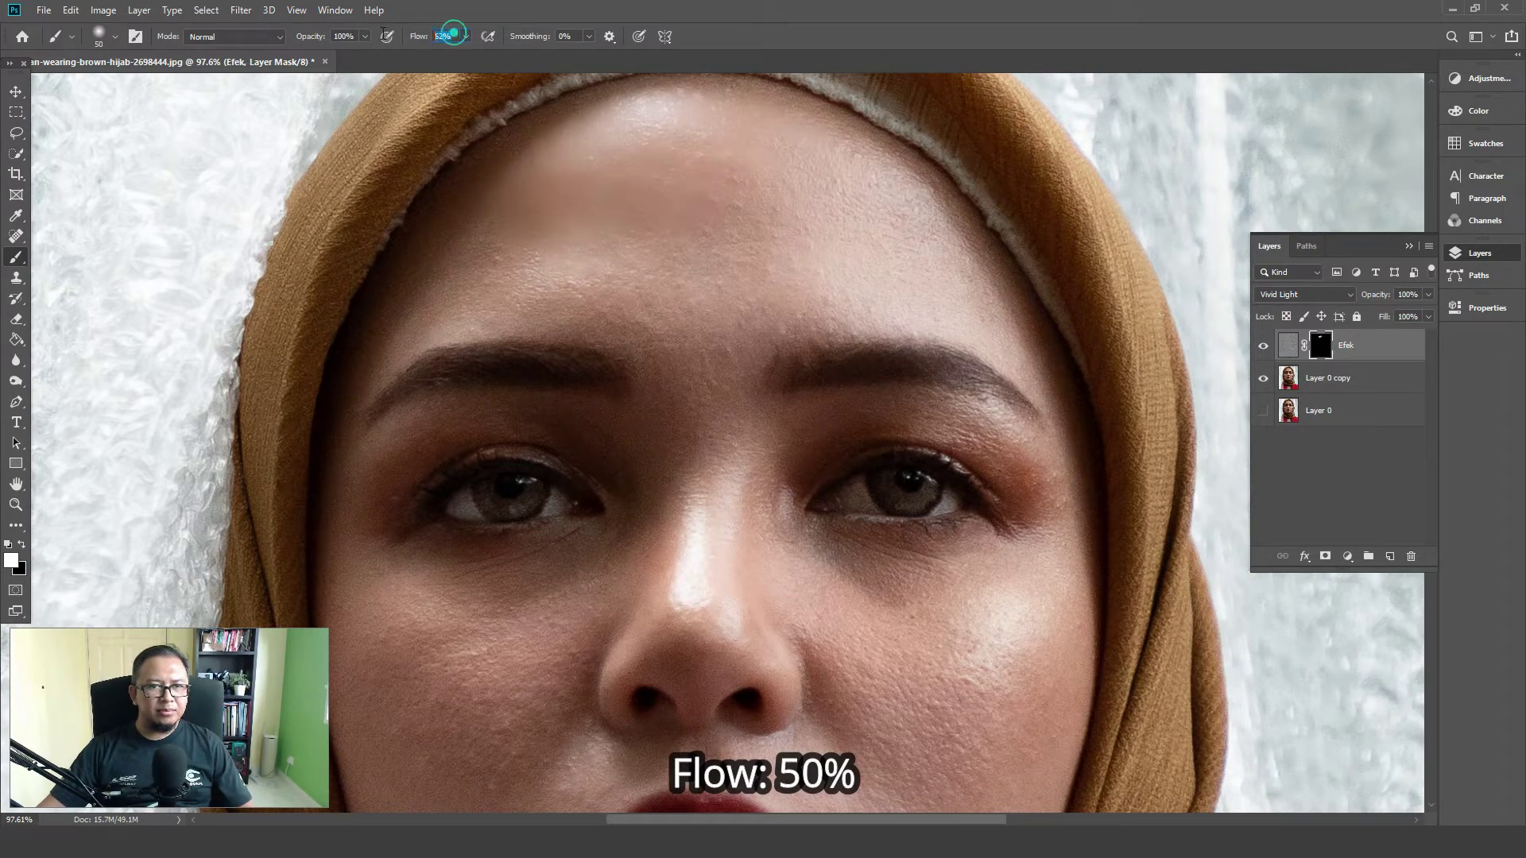
pyautogui.write('50')
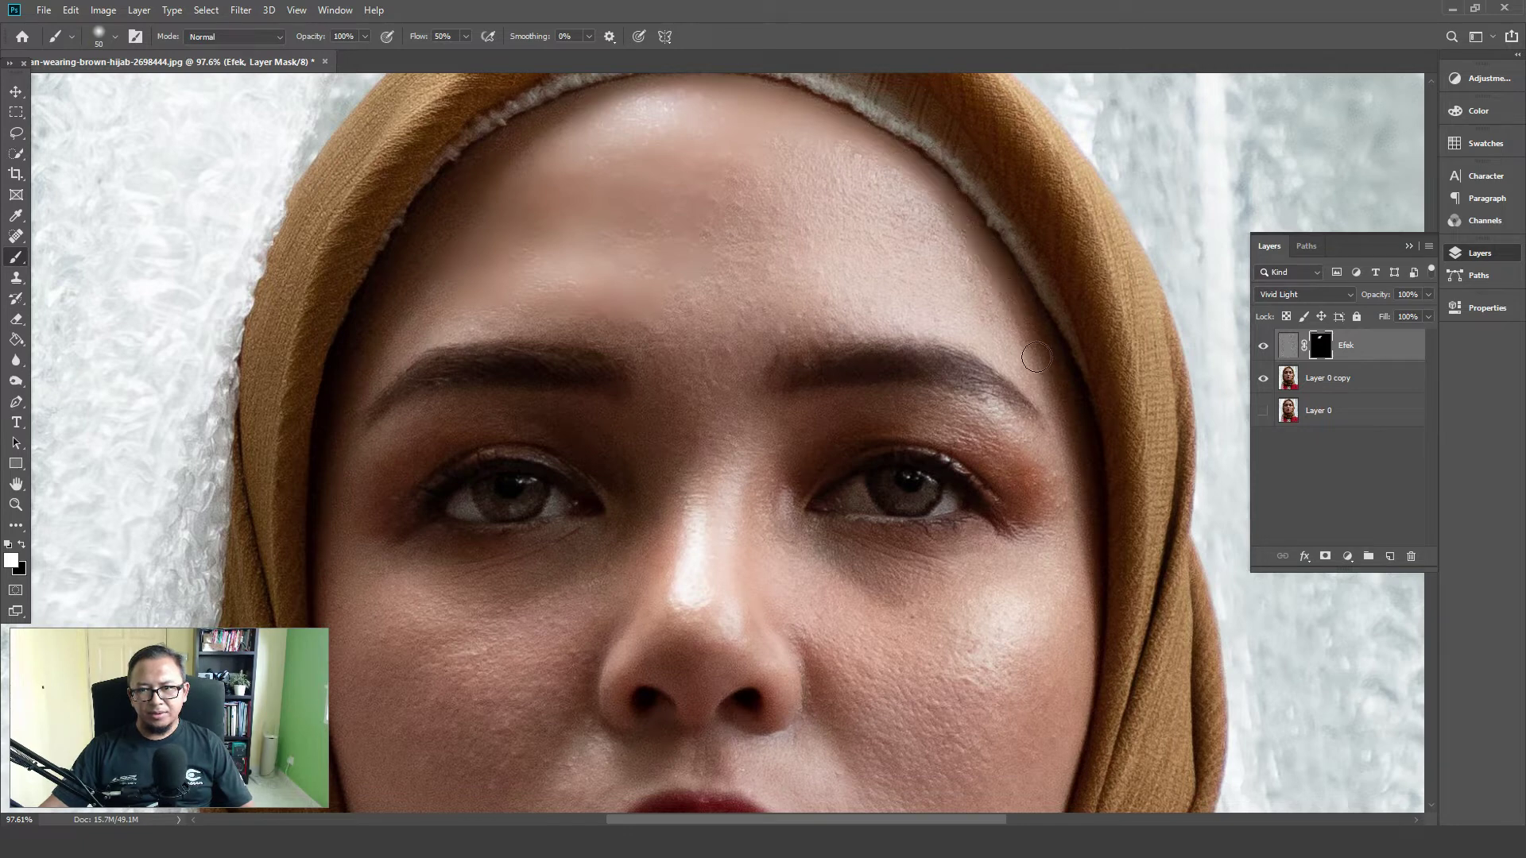
# Paint the forehead, hairline and brow ridge into the Efek mask, using a smaller brush for the eyebrow
pyautogui.moveTo(937, 225)
pyautogui.mouseDown()
pyautogui.moveTo(770, 140)
pyautogui.moveTo(884, 263)
pyautogui.moveTo(804, 317)
pyautogui.moveTo(722, 310)
pyautogui.mouseUp()
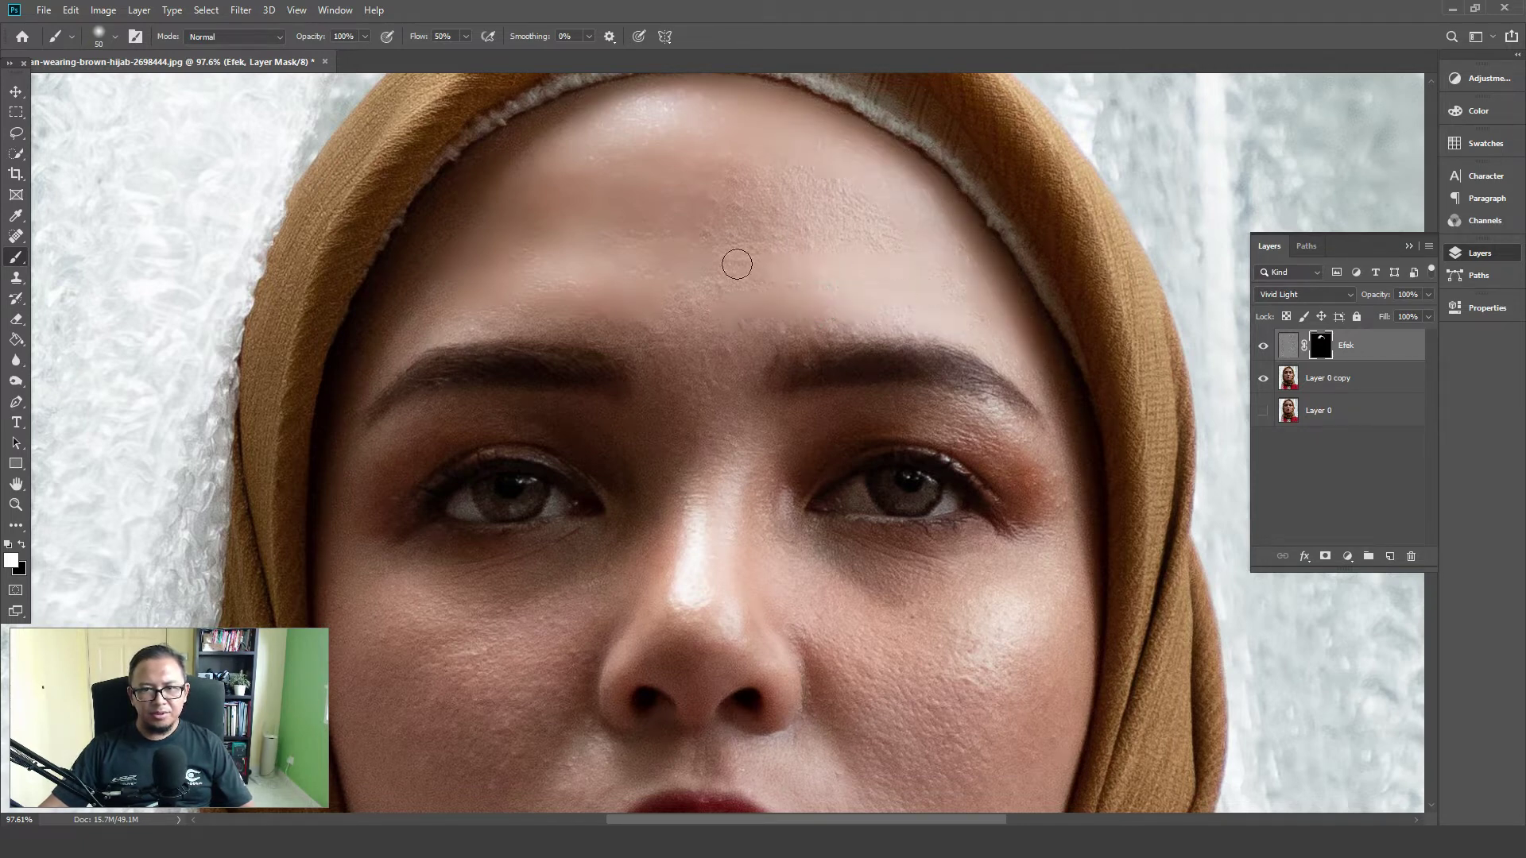
pyautogui.moveTo(728, 228)
pyautogui.mouseDown()
pyautogui.moveTo(743, 198)
pyautogui.moveTo(809, 184)
pyautogui.moveTo(788, 177)
pyautogui.moveTo(716, 227)
pyautogui.moveTo(672, 296)
pyautogui.moveTo(645, 143)
pyautogui.moveTo(520, 163)
pyautogui.mouseUp()
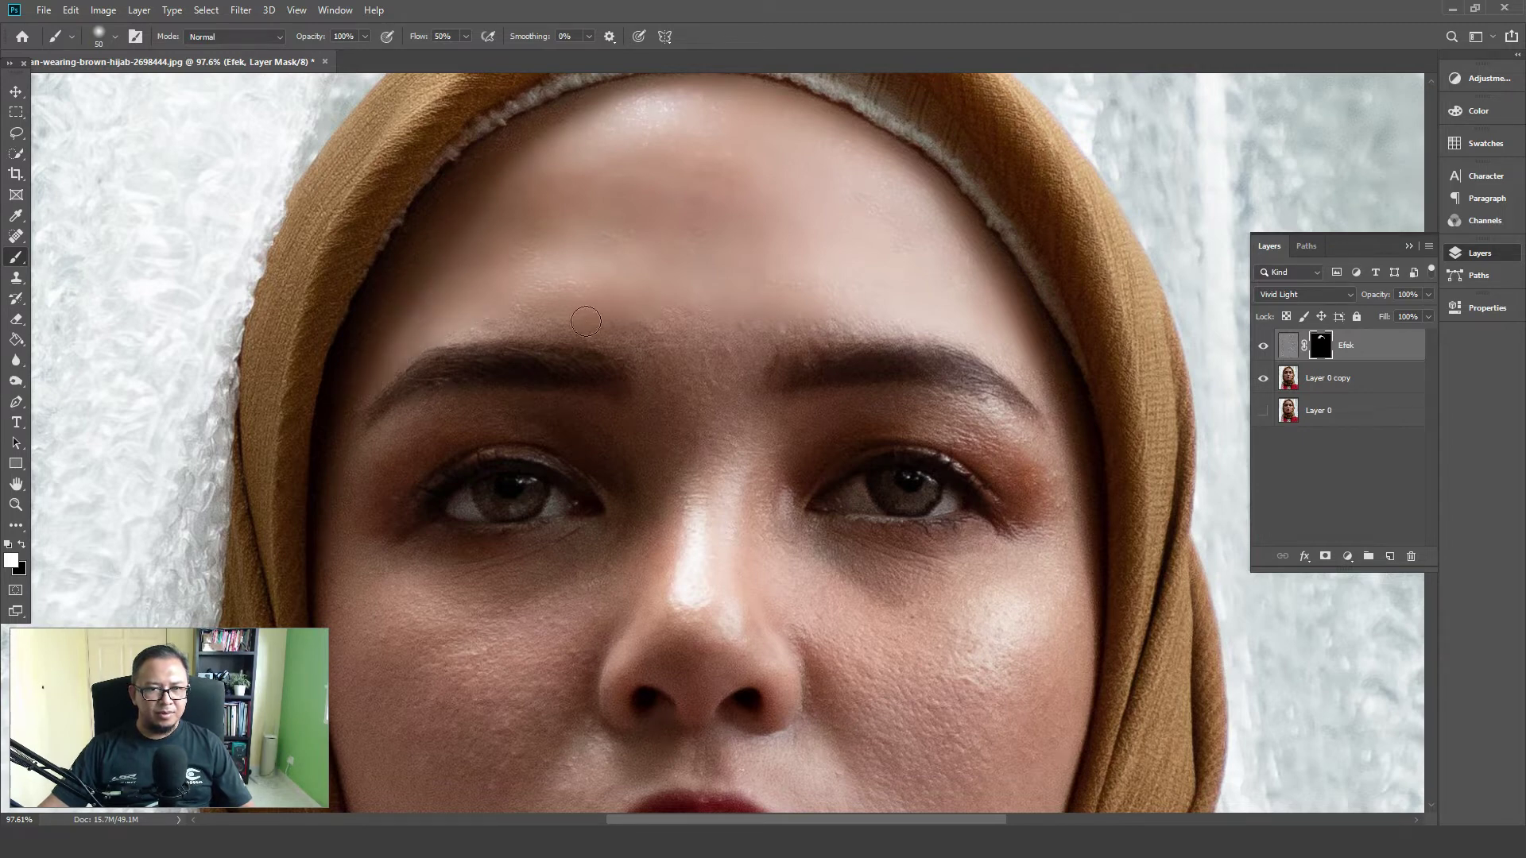
pyautogui.moveTo(586, 321)
pyautogui.mouseDown()
pyautogui.moveTo(446, 331)
pyautogui.moveTo(526, 326)
pyautogui.mouseUp()
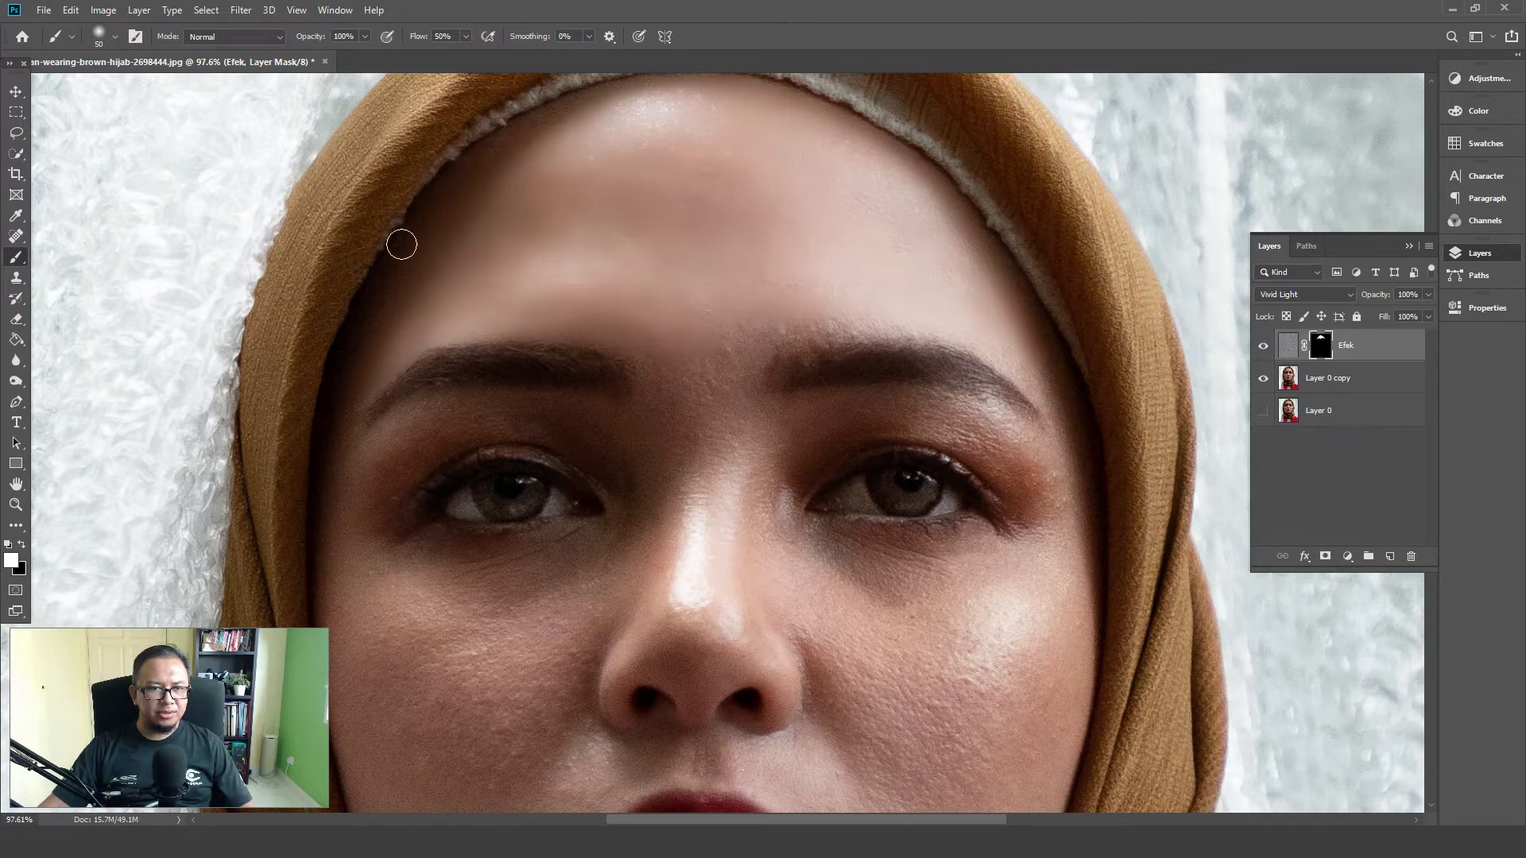
pyautogui.moveTo(447, 220)
pyautogui.mouseDown()
pyautogui.moveTo(346, 430)
pyautogui.moveTo(421, 409)
pyautogui.moveTo(620, 429)
pyautogui.mouseUp()
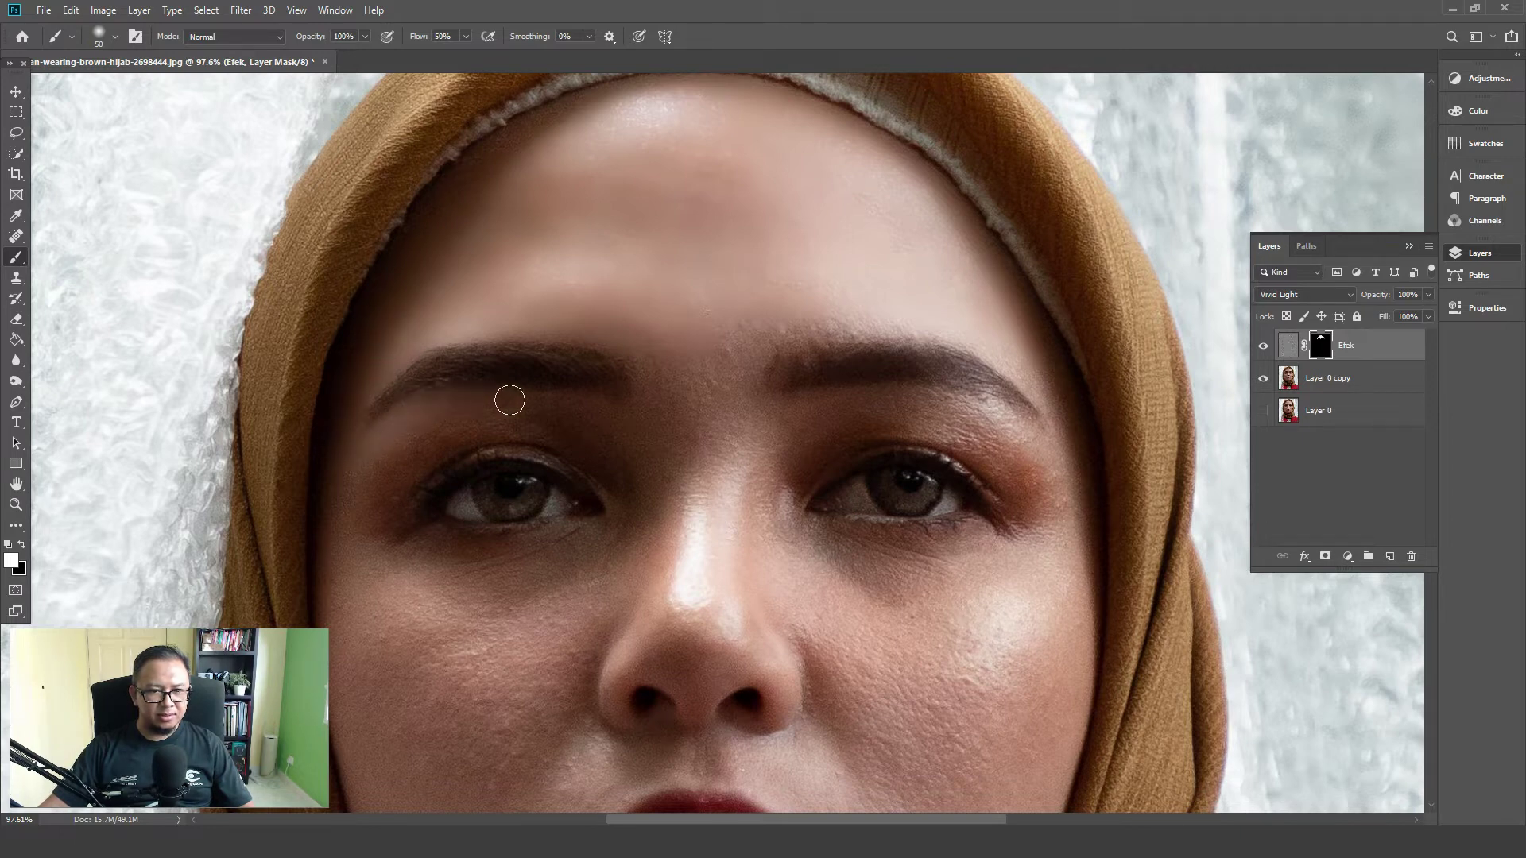
pyautogui.moveTo(508, 474)
pyautogui.mouseDown()
pyautogui.moveTo(342, 484)
pyautogui.moveTo(395, 446)
pyautogui.moveTo(364, 480)
pyautogui.moveTo(368, 377)
pyautogui.mouseUp()
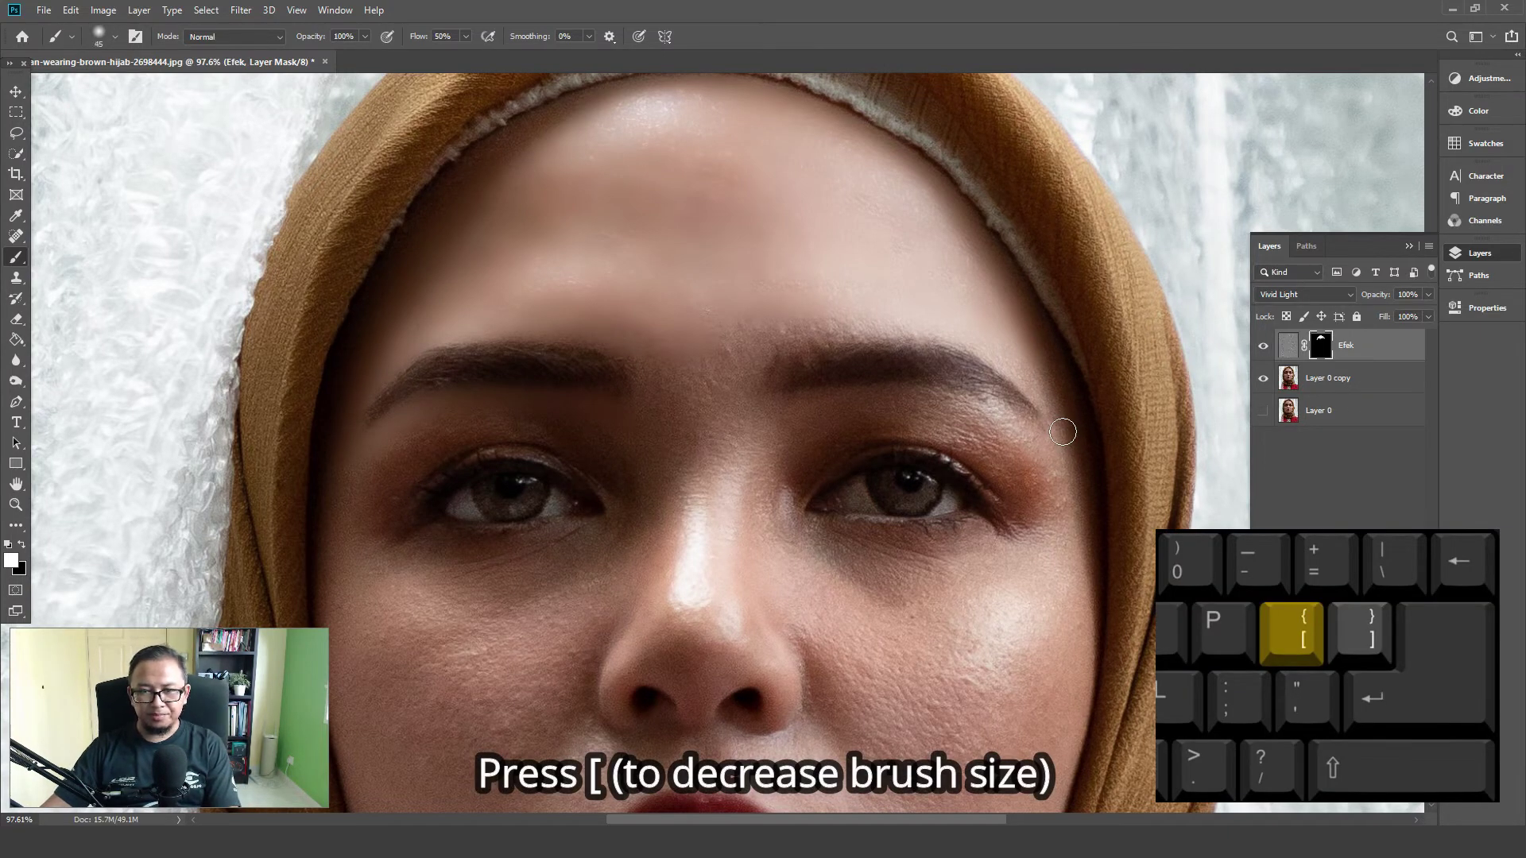
pyautogui.press('[')
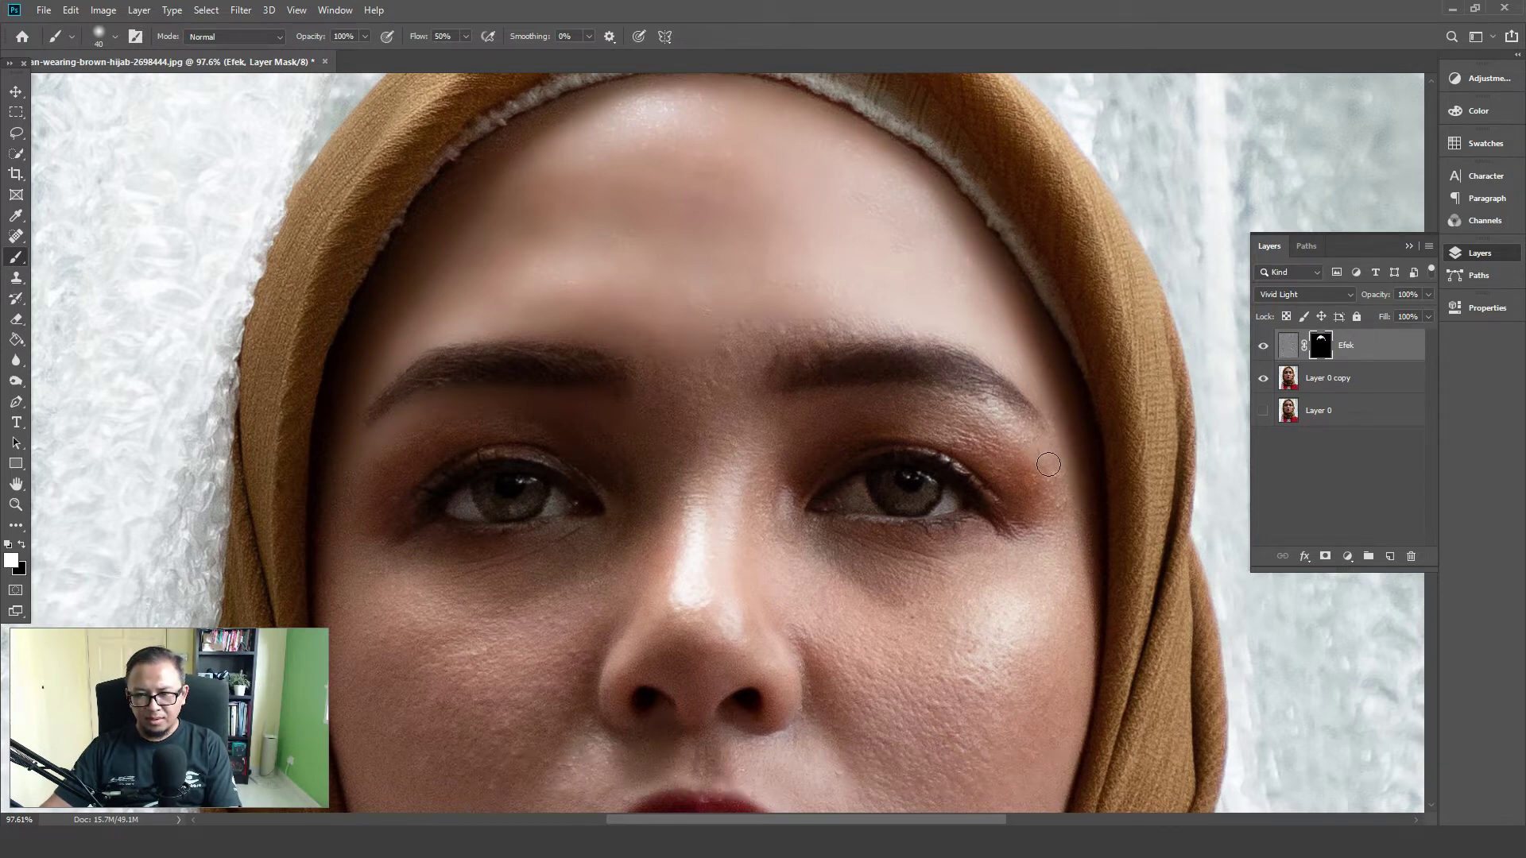
pyautogui.moveTo(1050, 465); pyautogui.dragTo(1005, 418)
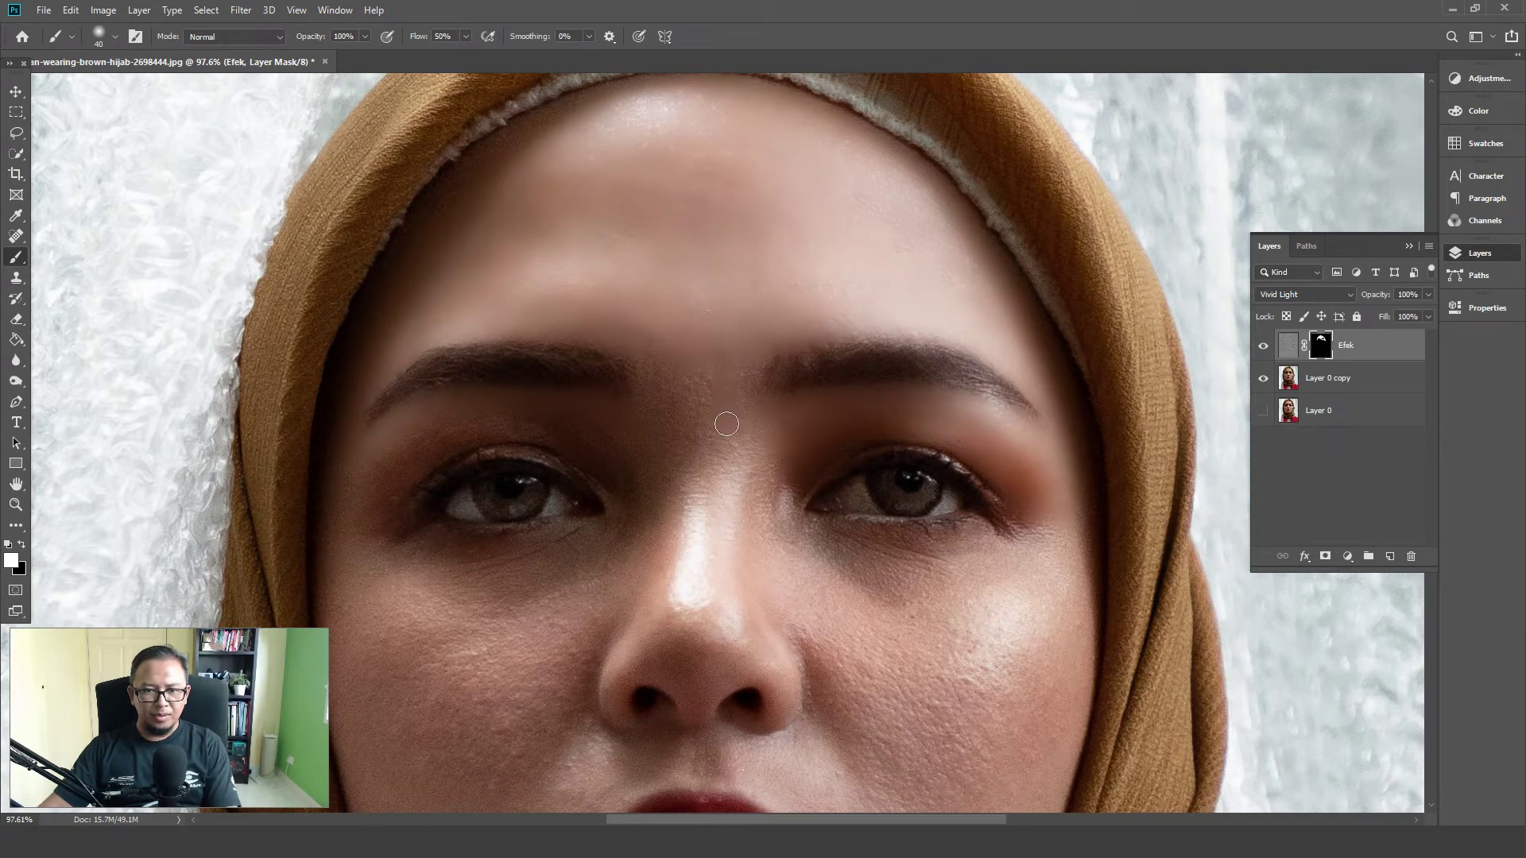
# Enlarge the brush to 70 and smooth the under-eye and cheek skin on the mask
pyautogui.moveTo(787, 464); pyautogui.dragTo(787, 307)
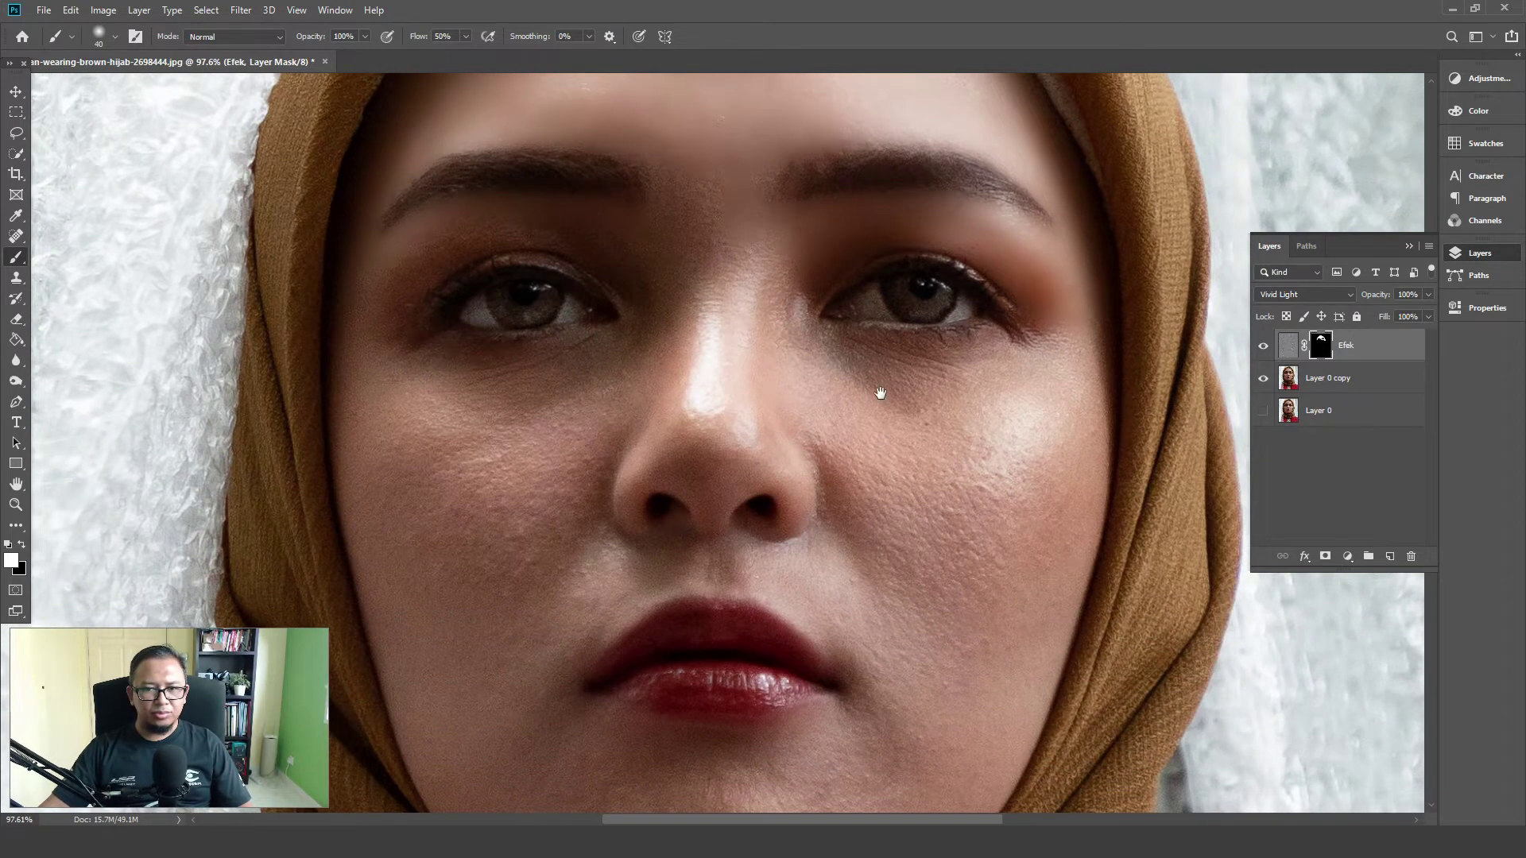
pyautogui.moveTo(881, 393); pyautogui.dragTo(841, 325)
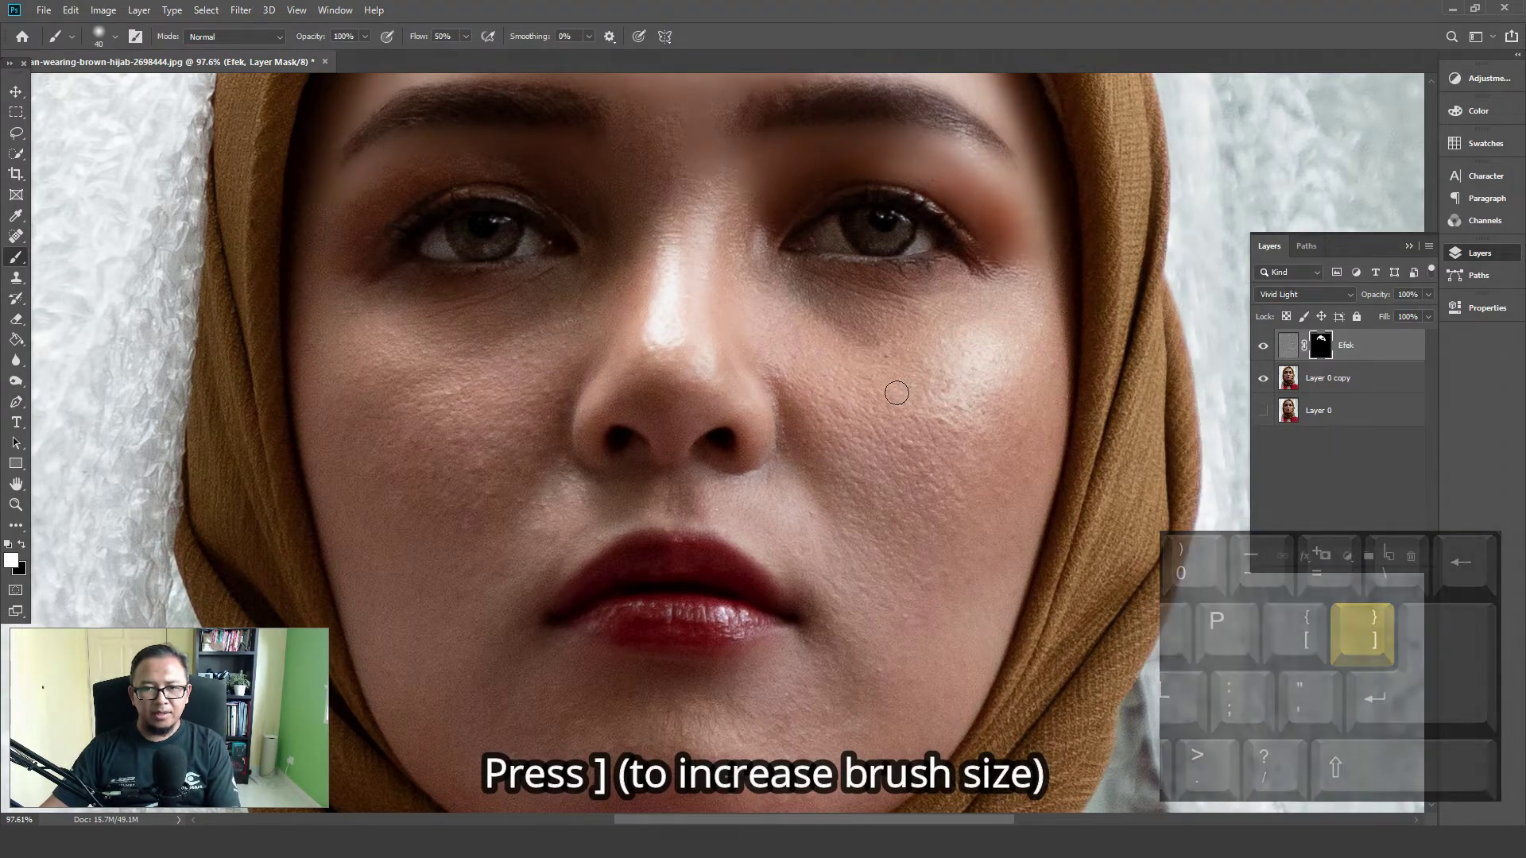
pyautogui.press(']')
pyautogui.press(']')
pyautogui.press(']')
pyautogui.press(']')
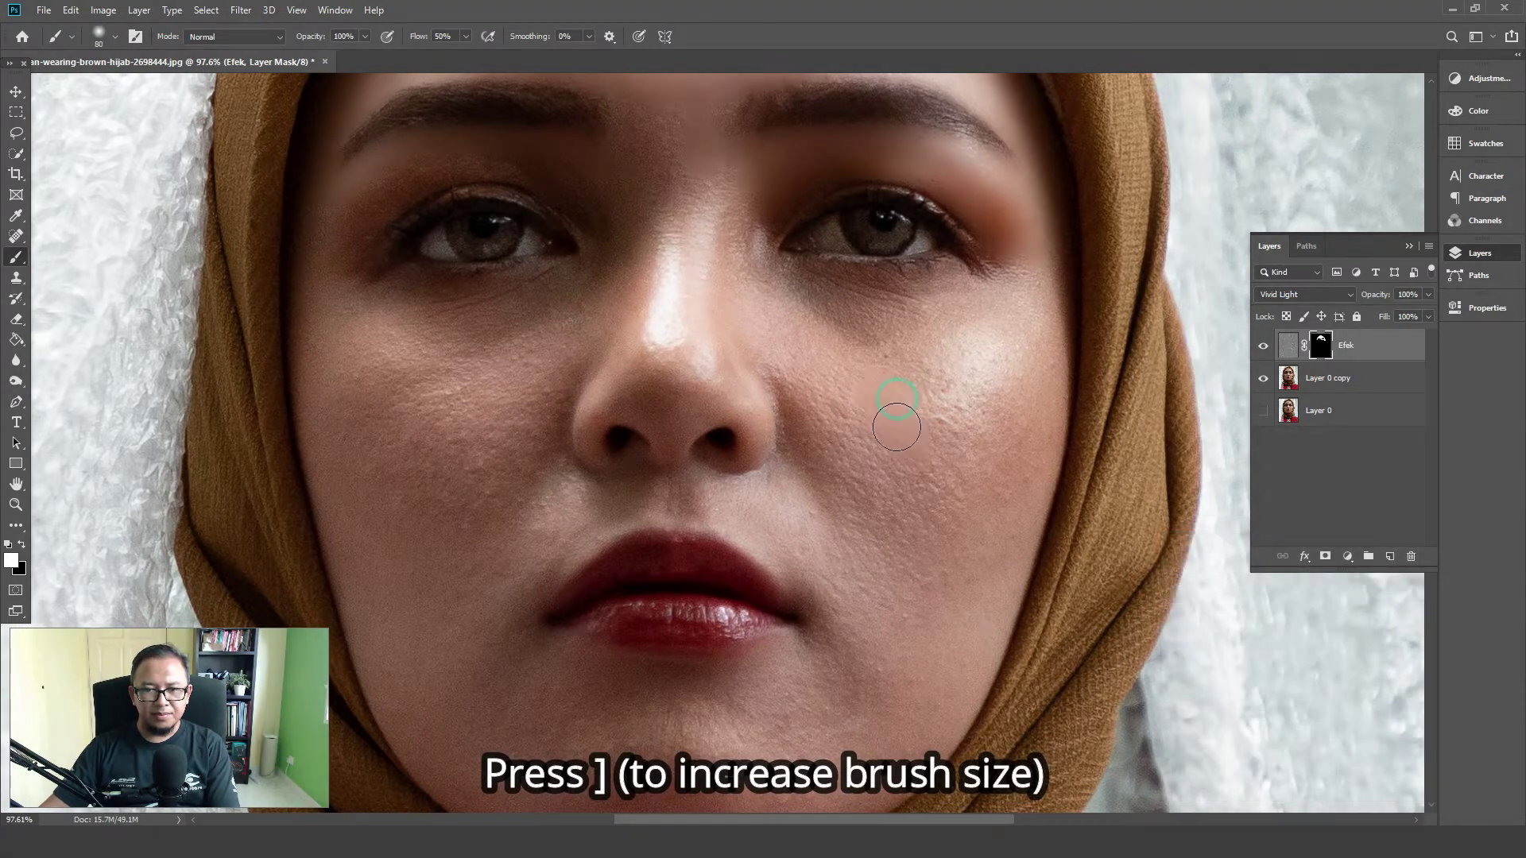
pyautogui.moveTo(915, 289)
pyautogui.mouseDown()
pyautogui.moveTo(986, 271)
pyautogui.moveTo(946, 334)
pyautogui.moveTo(1034, 267)
pyautogui.moveTo(1032, 484)
pyautogui.moveTo(969, 647)
pyautogui.moveTo(964, 564)
pyautogui.moveTo(1002, 365)
pyautogui.moveTo(889, 624)
pyautogui.moveTo(835, 402)
pyautogui.moveTo(810, 402)
pyautogui.moveTo(791, 355)
pyautogui.moveTo(922, 412)
pyautogui.moveTo(889, 528)
pyautogui.moveTo(1001, 327)
pyautogui.moveTo(887, 684)
pyautogui.moveTo(879, 634)
pyautogui.moveTo(856, 634)
pyautogui.moveTo(795, 691)
pyautogui.moveTo(870, 692)
pyautogui.mouseUp()
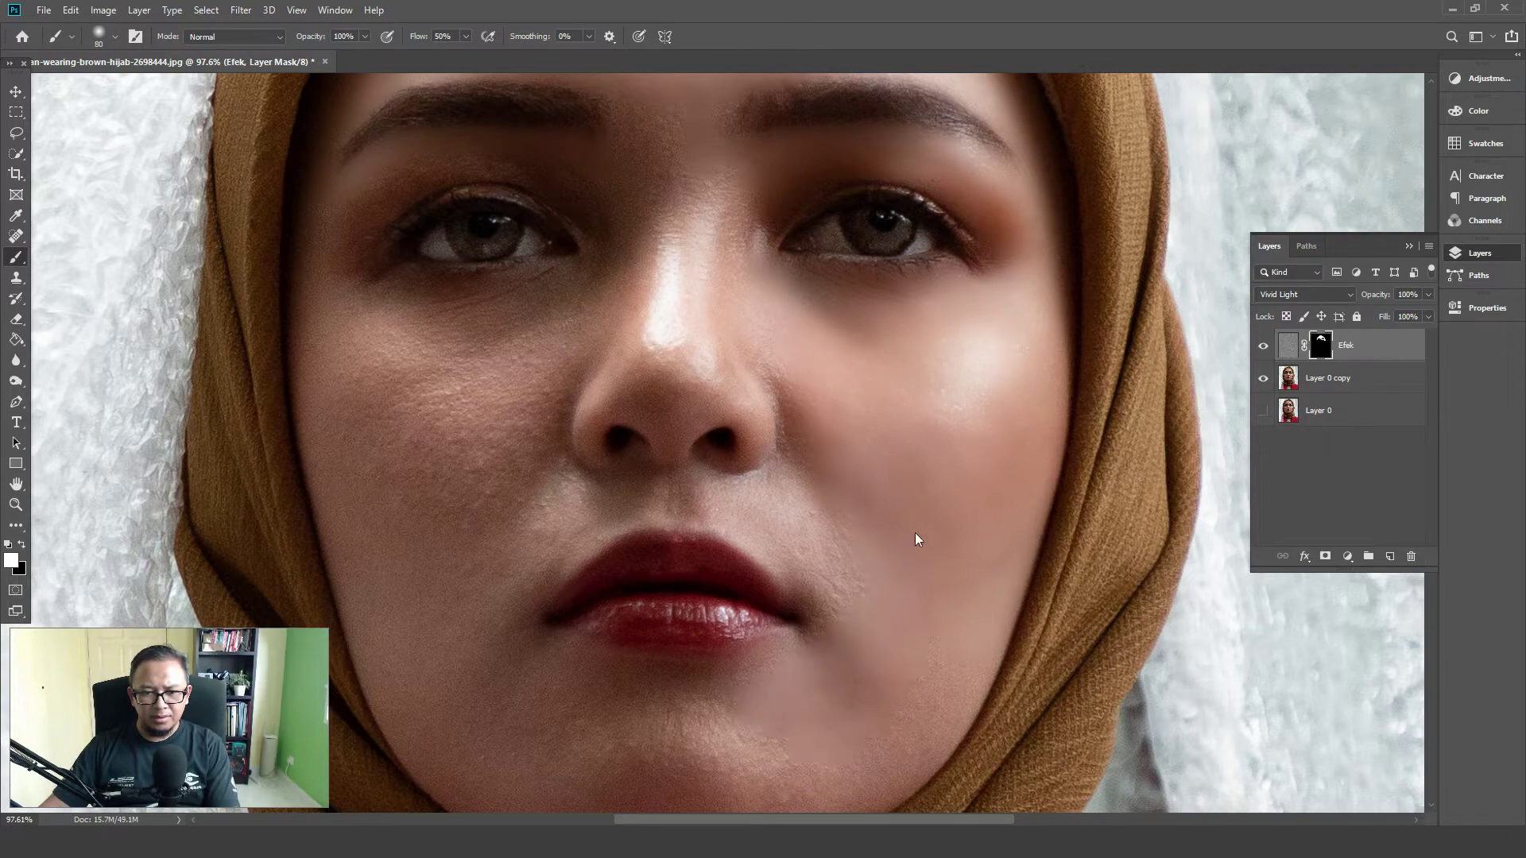
pyautogui.moveTo(977, 535)
pyautogui.mouseDown()
pyautogui.moveTo(1008, 446)
pyautogui.moveTo(994, 518)
pyautogui.moveTo(1023, 465)
pyautogui.moveTo(1028, 545)
pyautogui.moveTo(1009, 487)
pyautogui.moveTo(938, 628)
pyautogui.moveTo(863, 663)
pyautogui.moveTo(882, 641)
pyautogui.moveTo(851, 623)
pyautogui.moveTo(946, 616)
pyautogui.moveTo(869, 674)
pyautogui.mouseUp()
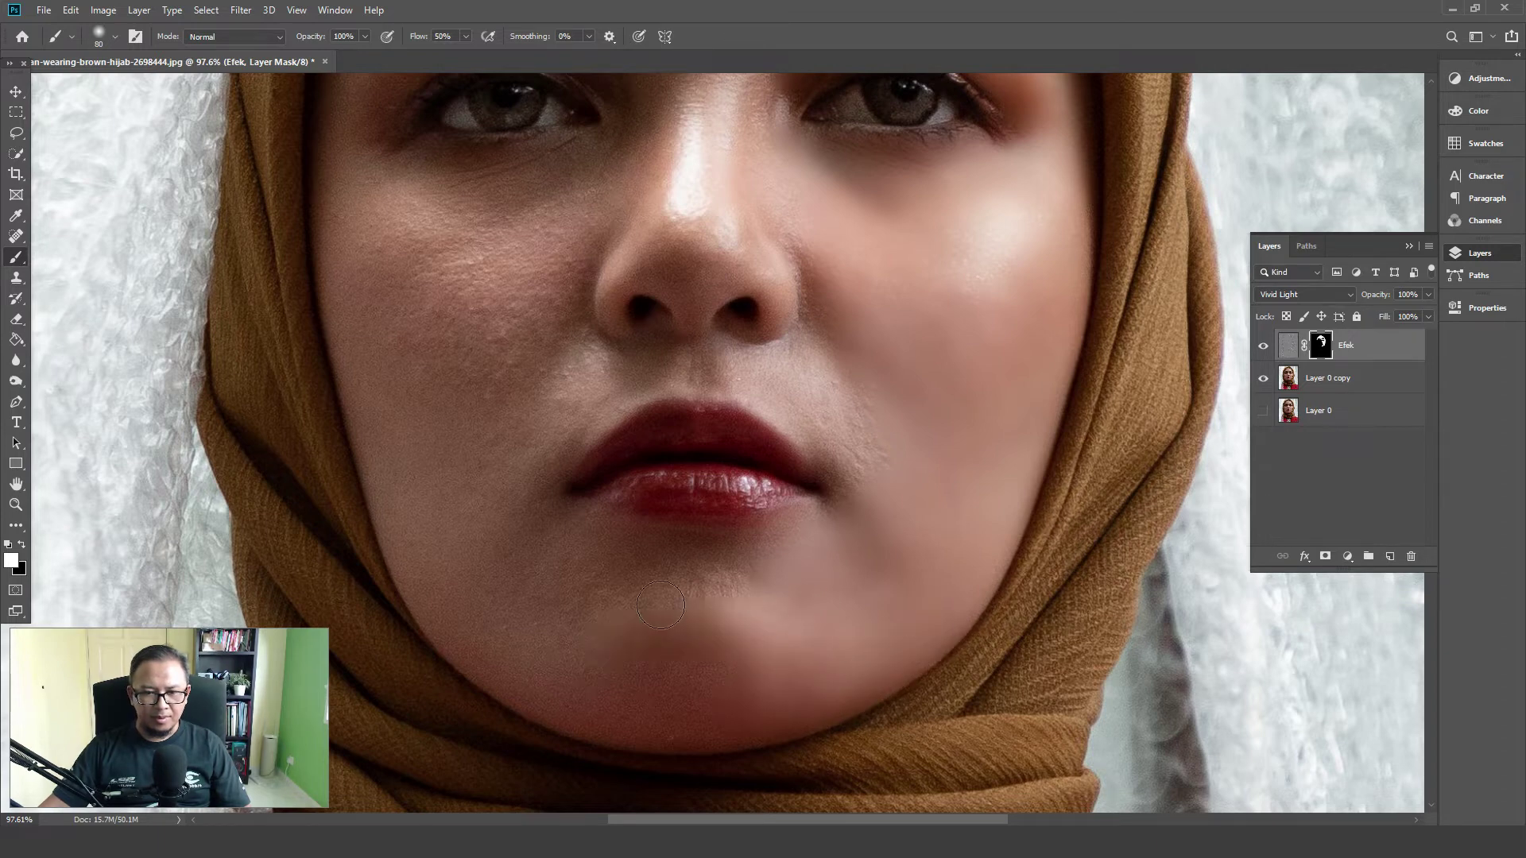
# Smooth the chin, lower cheek and rough patches on the left cheek
pyautogui.moveTo(660, 606); pyautogui.dragTo(595, 572)
pyautogui.moveTo(766, 547)
pyautogui.mouseDown()
pyautogui.moveTo(803, 532)
pyautogui.moveTo(596, 539)
pyautogui.mouseUp()
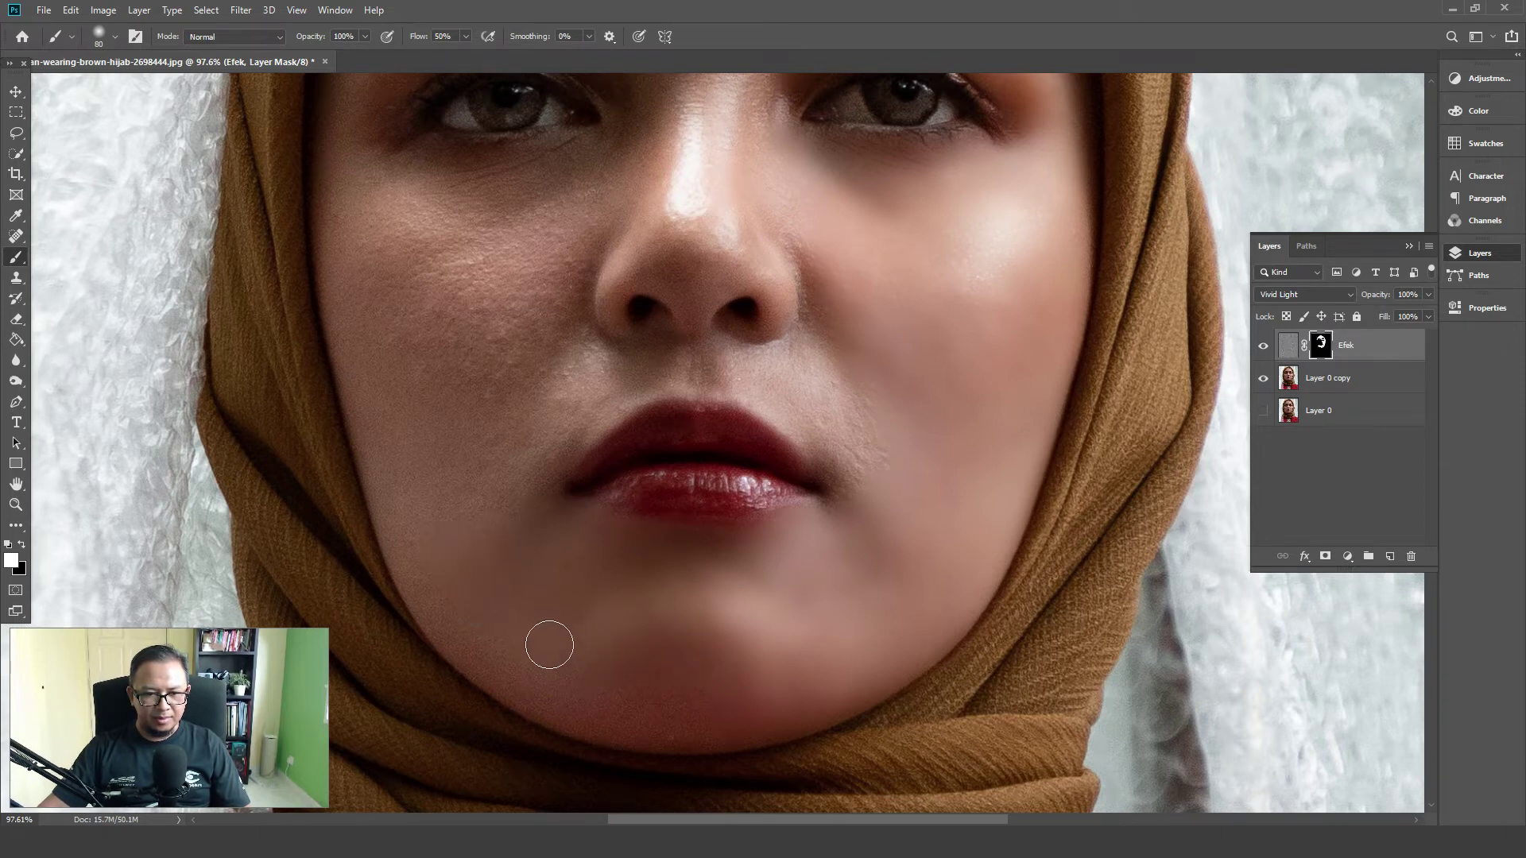
pyautogui.moveTo(498, 628)
pyautogui.mouseDown()
pyautogui.moveTo(733, 703)
pyautogui.moveTo(567, 707)
pyautogui.moveTo(521, 688)
pyautogui.moveTo(432, 607)
pyautogui.moveTo(398, 473)
pyautogui.moveTo(453, 593)
pyautogui.moveTo(579, 706)
pyautogui.moveTo(678, 723)
pyautogui.moveTo(835, 688)
pyautogui.moveTo(903, 650)
pyautogui.mouseUp()
pyautogui.moveTo(809, 466); pyautogui.dragTo(837, 540)
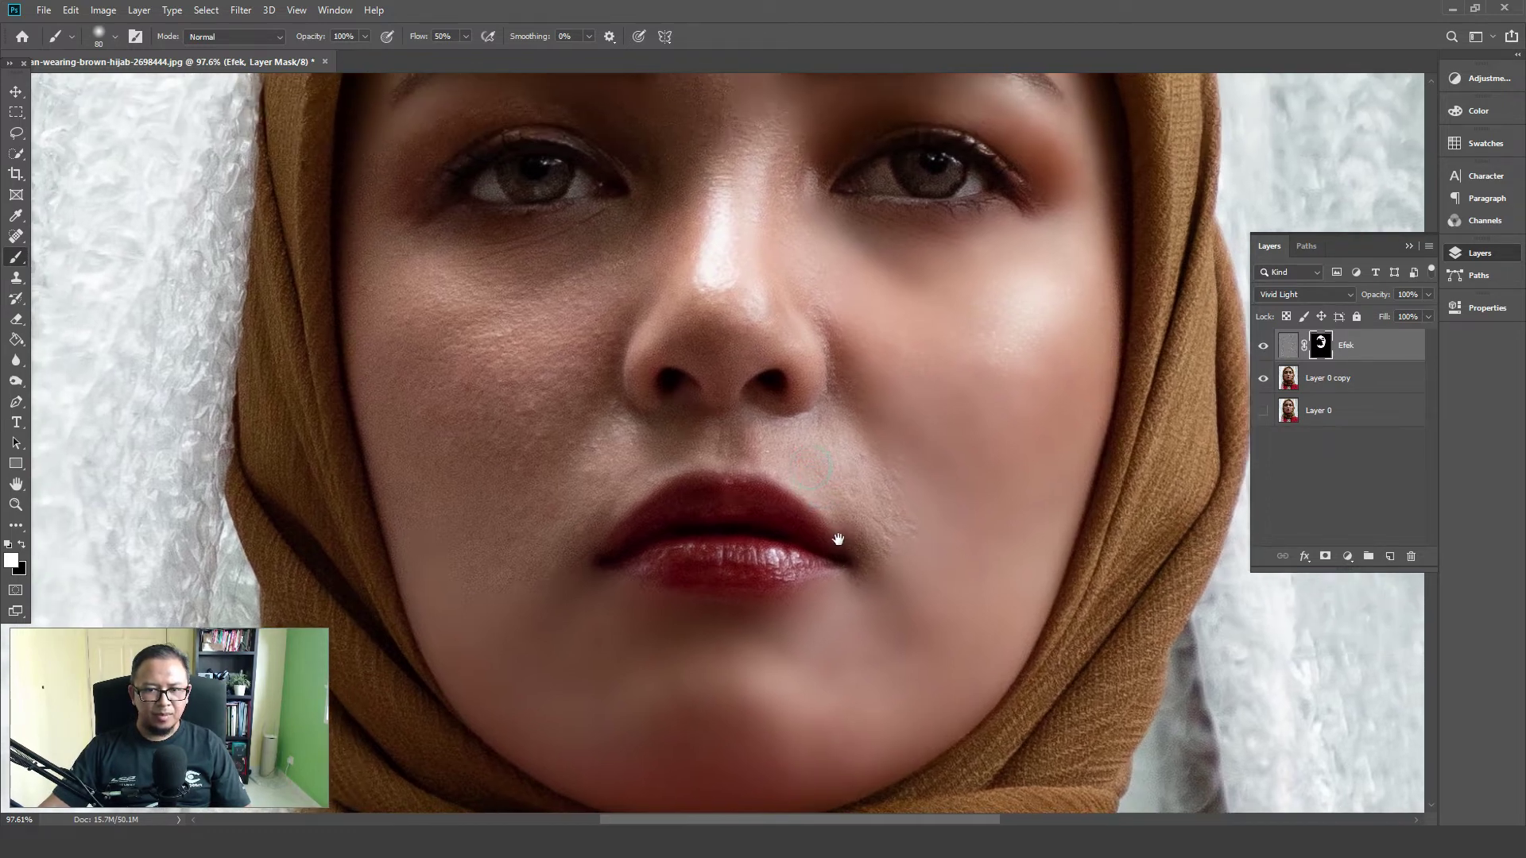
pyautogui.moveTo(688, 654)
pyautogui.mouseDown()
pyautogui.moveTo(535, 538)
pyautogui.moveTo(539, 570)
pyautogui.moveTo(569, 357)
pyautogui.moveTo(518, 385)
pyautogui.moveTo(553, 365)
pyautogui.moveTo(539, 289)
pyautogui.moveTo(513, 479)
pyautogui.moveTo(528, 306)
pyautogui.moveTo(404, 259)
pyautogui.mouseUp()
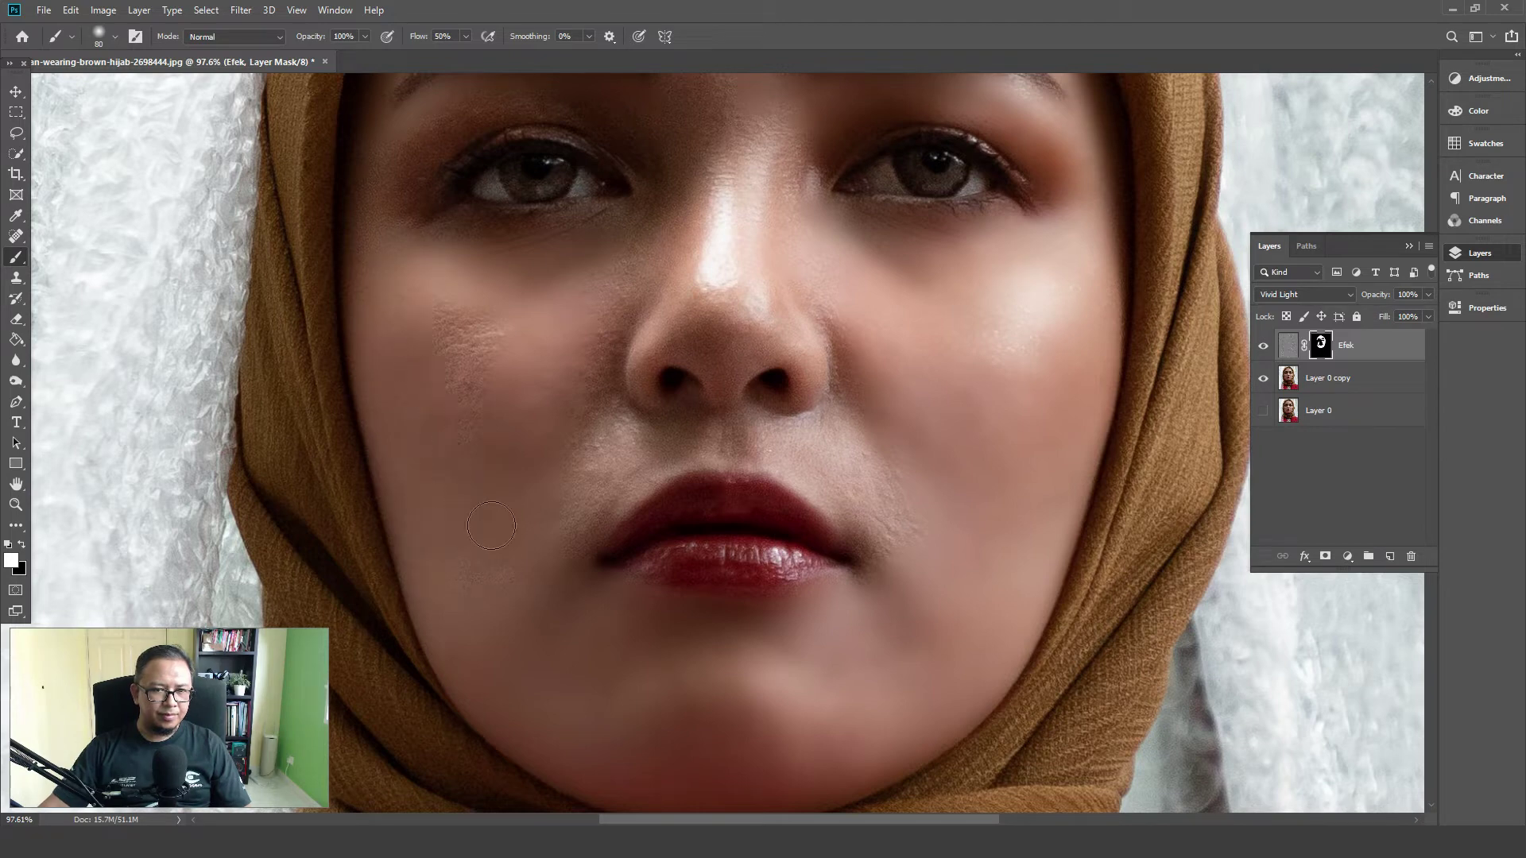
pyautogui.moveTo(491, 526); pyautogui.dragTo(481, 341)
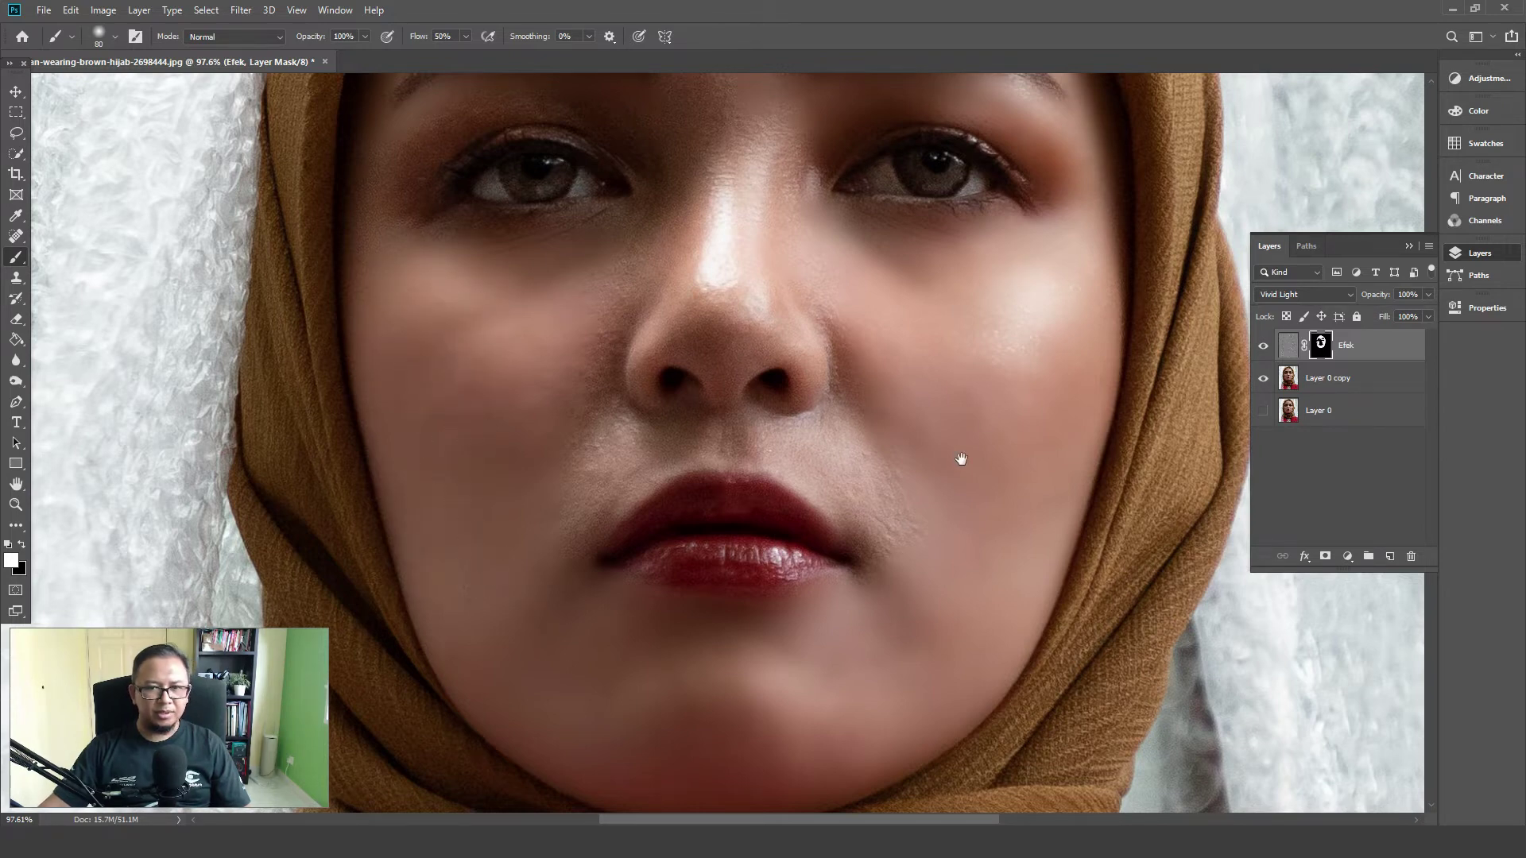
pyautogui.scroll(1, 961, 459)
pyautogui.scroll(1, 1013, 498)
pyautogui.scroll(2, 944, 402)
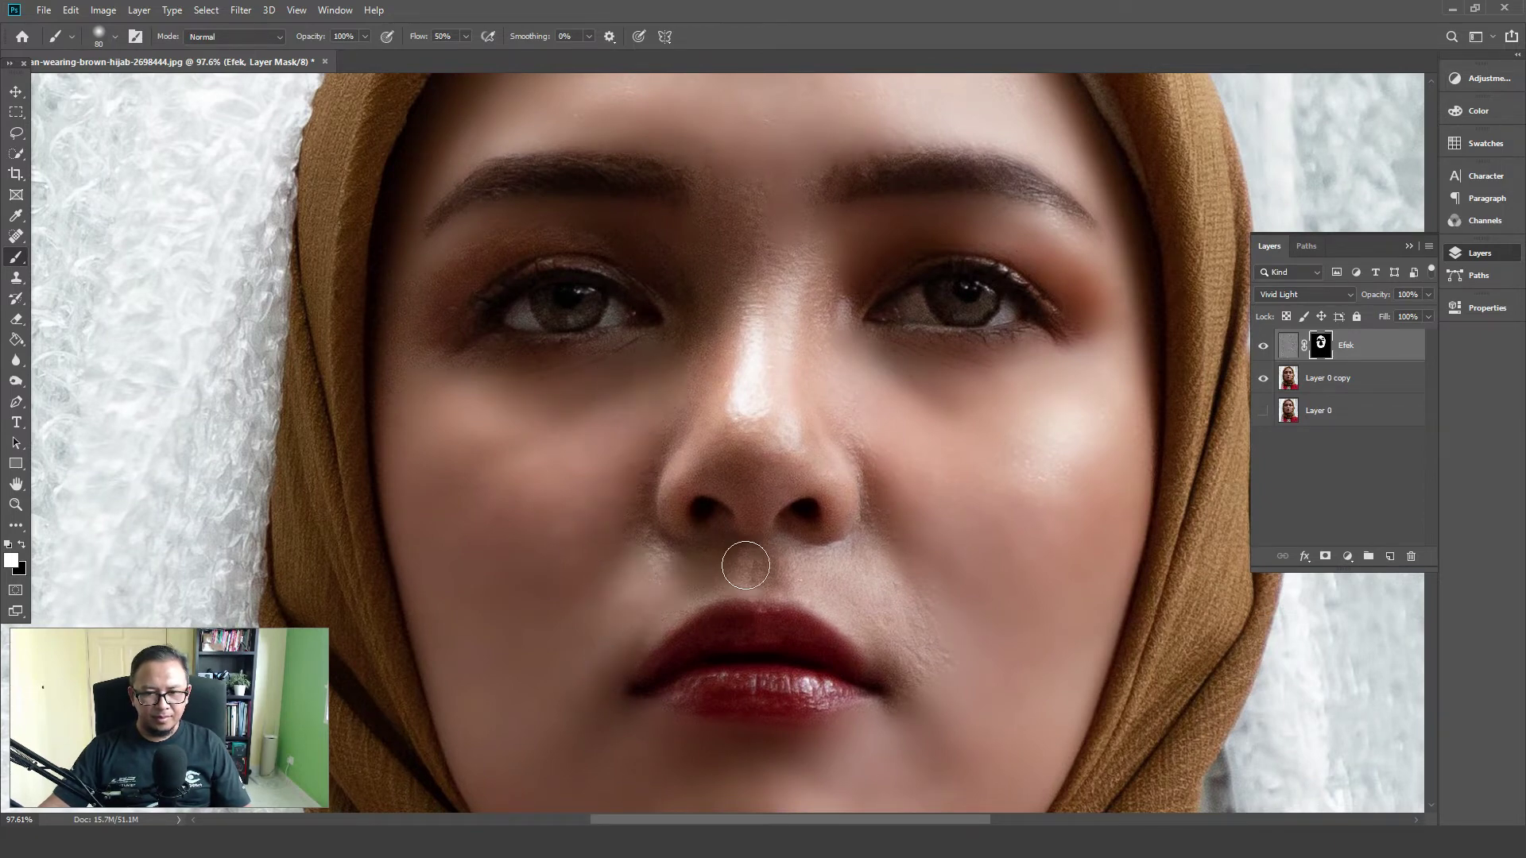
# Smooth the skin under and beside the right nostril and by the right lip corner
pyautogui.moveTo(745, 565); pyautogui.dragTo(831, 581)
pyautogui.moveTo(896, 633); pyautogui.dragTo(942, 628)
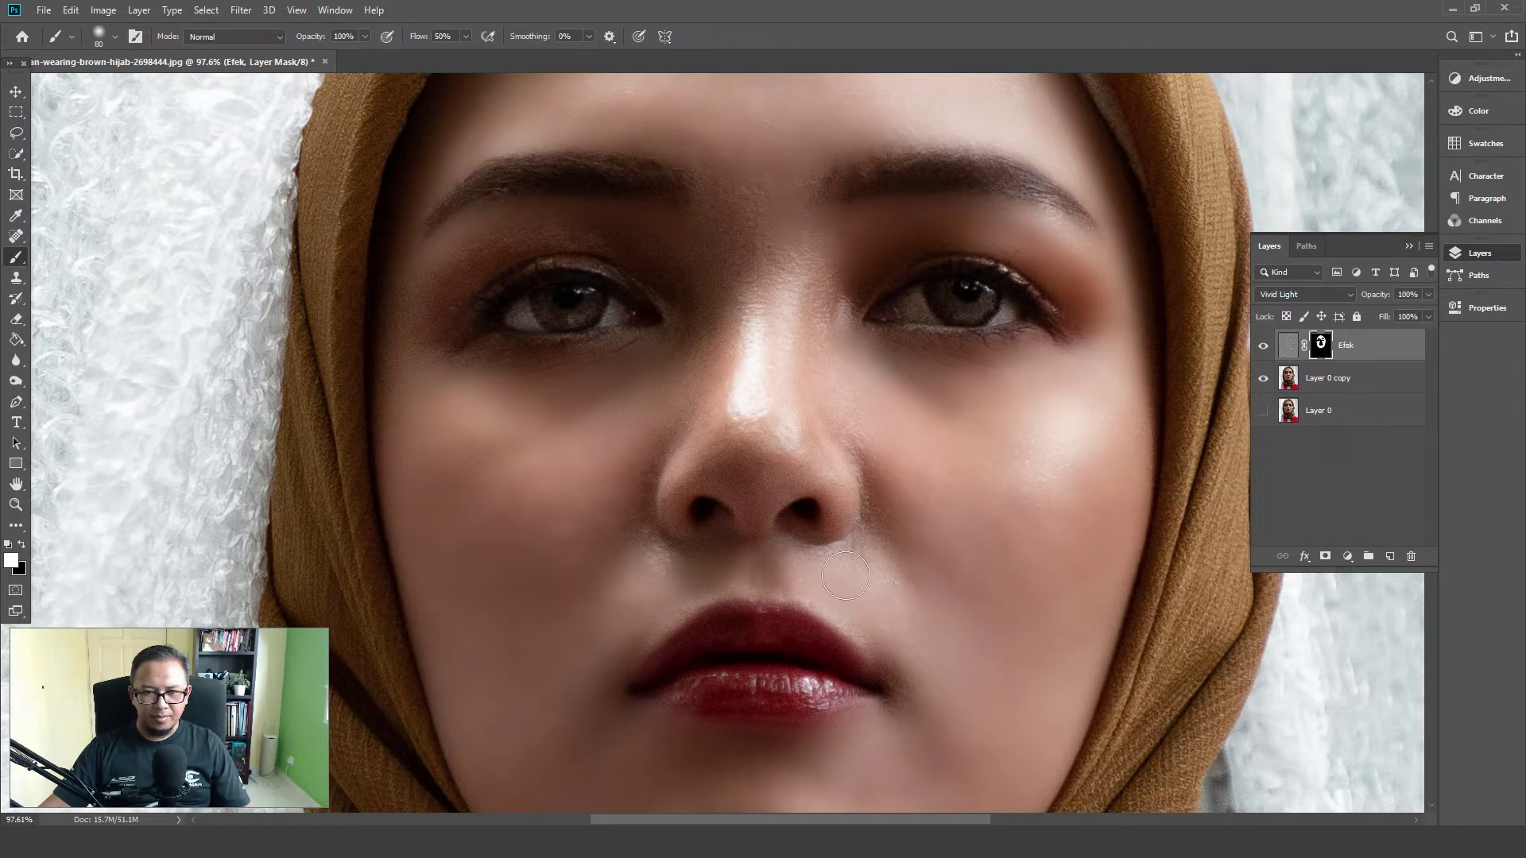
pyautogui.moveTo(846, 576)
pyautogui.mouseDown()
pyautogui.moveTo(872, 535)
pyautogui.moveTo(939, 596)
pyautogui.mouseUp()
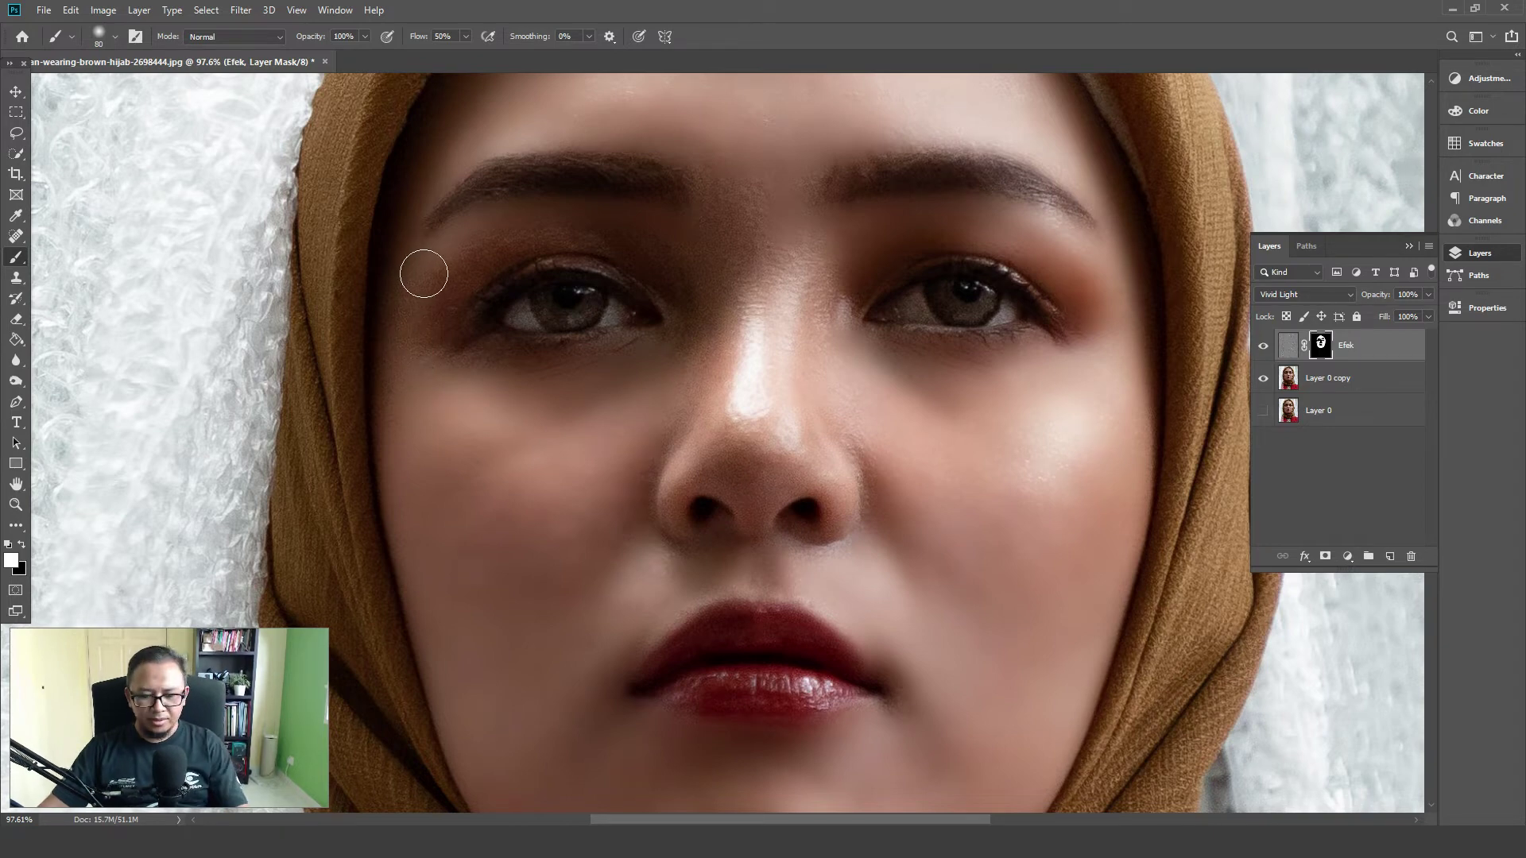
# Shrink the brush to 60 pixels and paint smoothing onto the nose bridge and nose
pyautogui.press('[')
pyautogui.press('[')
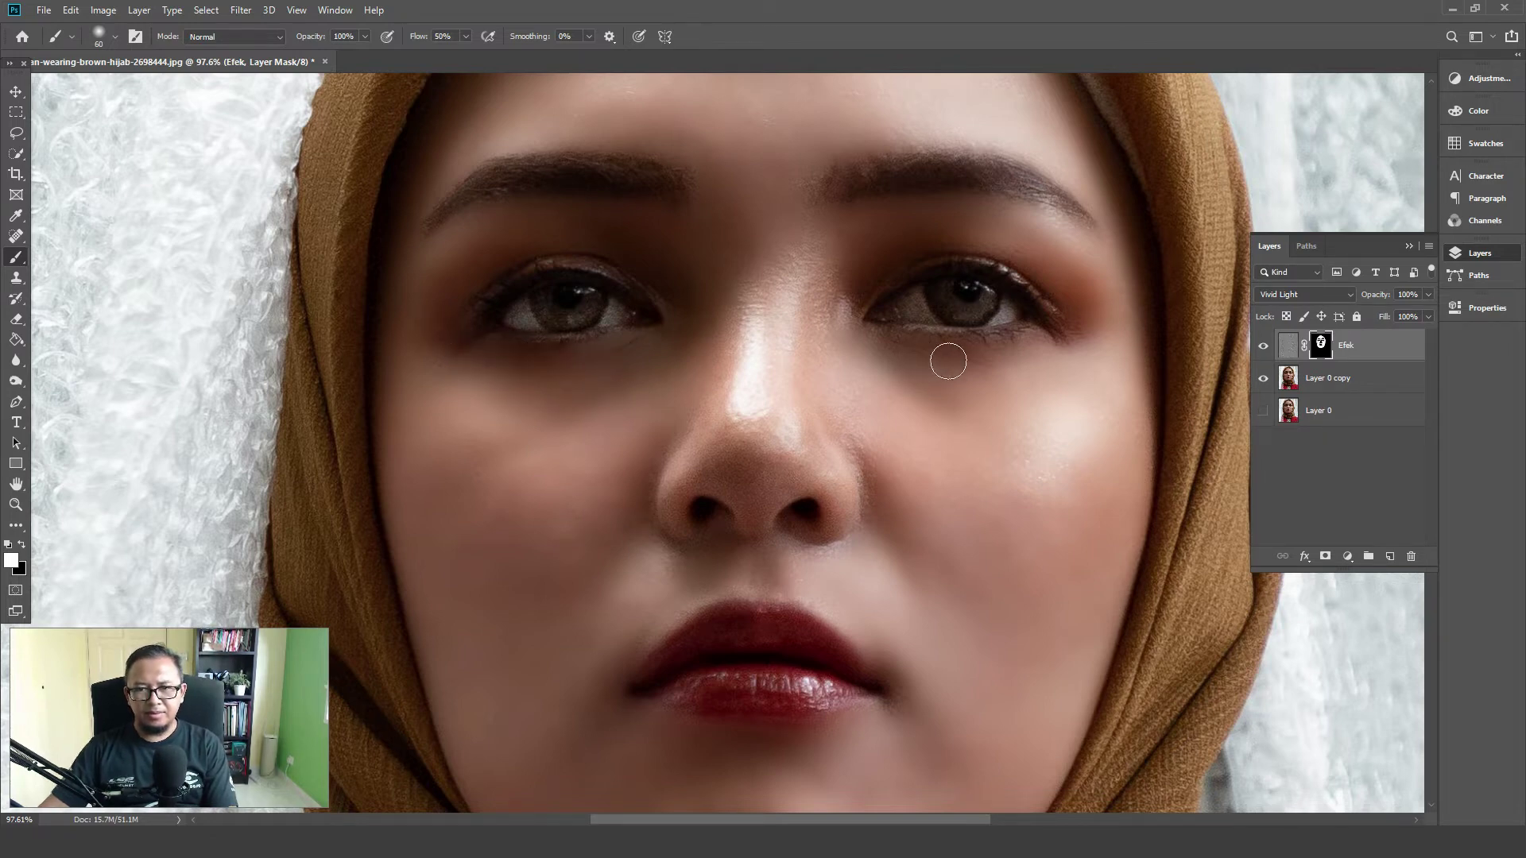
pyautogui.click(844, 280)
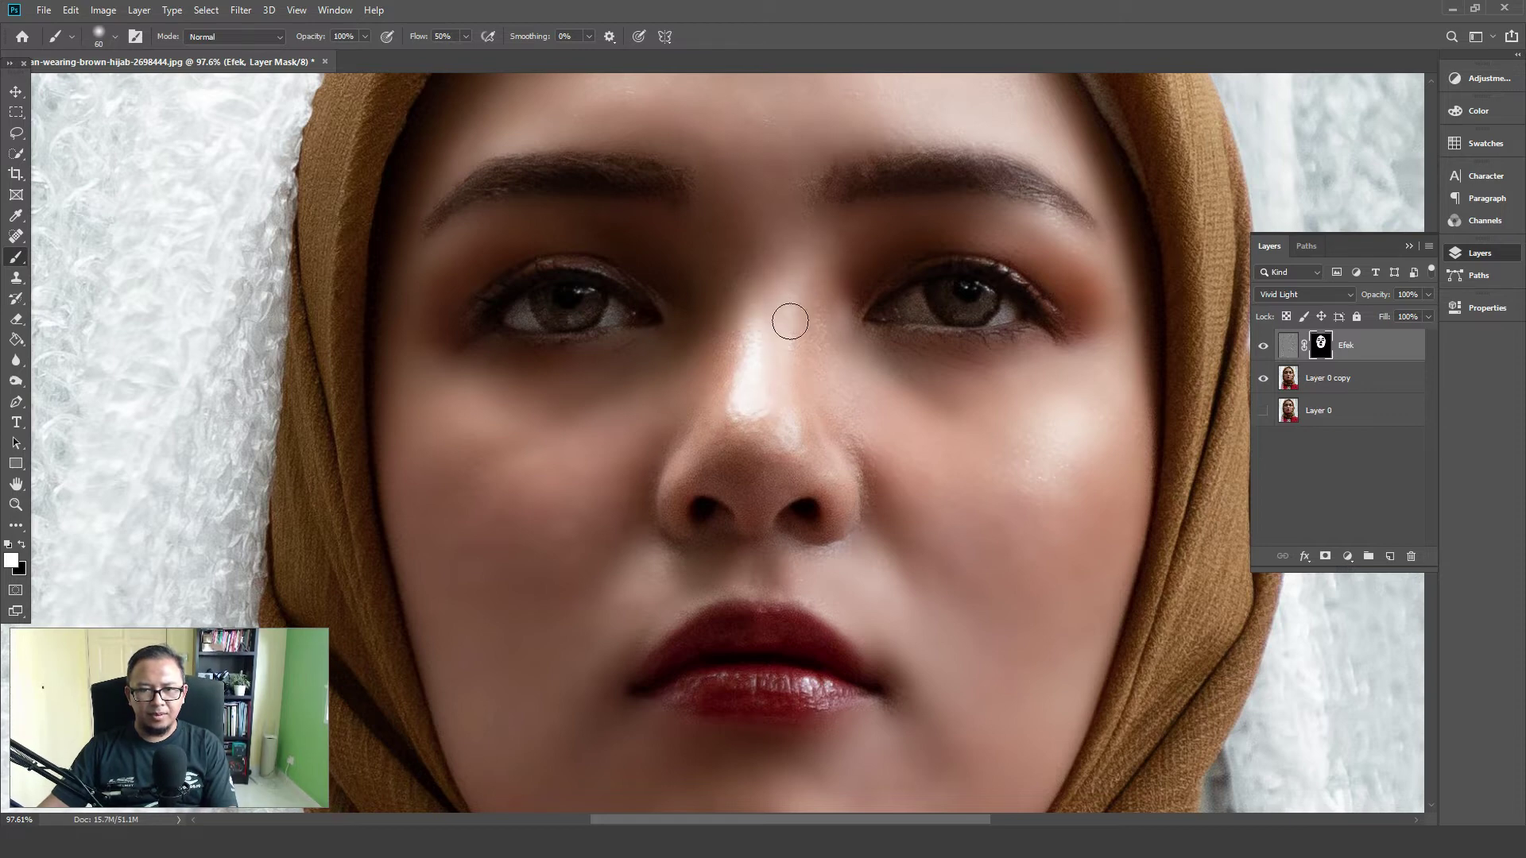
pyautogui.click(806, 279)
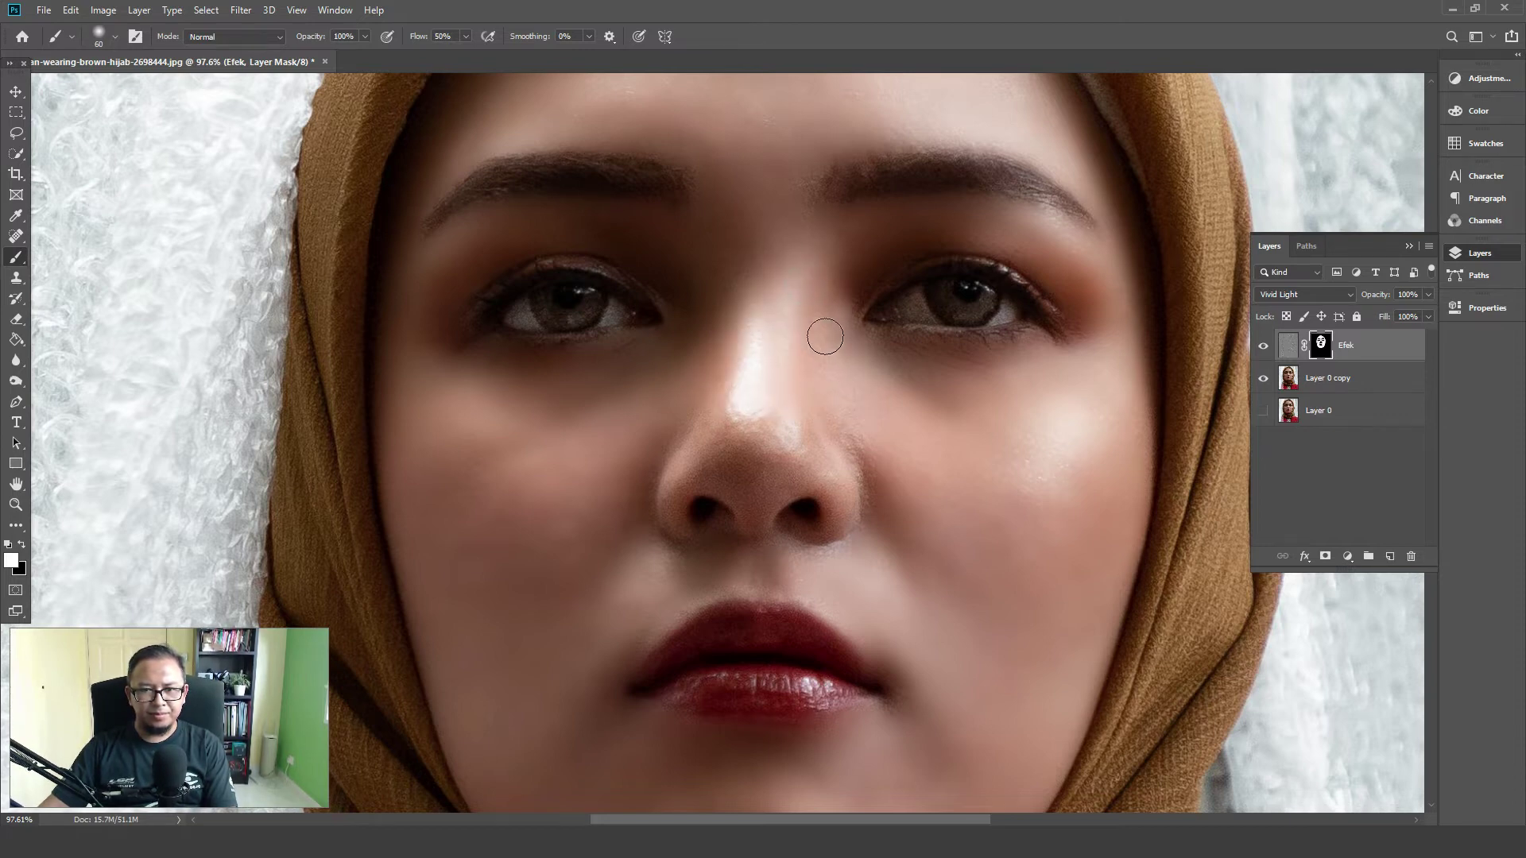
pyautogui.click(822, 312)
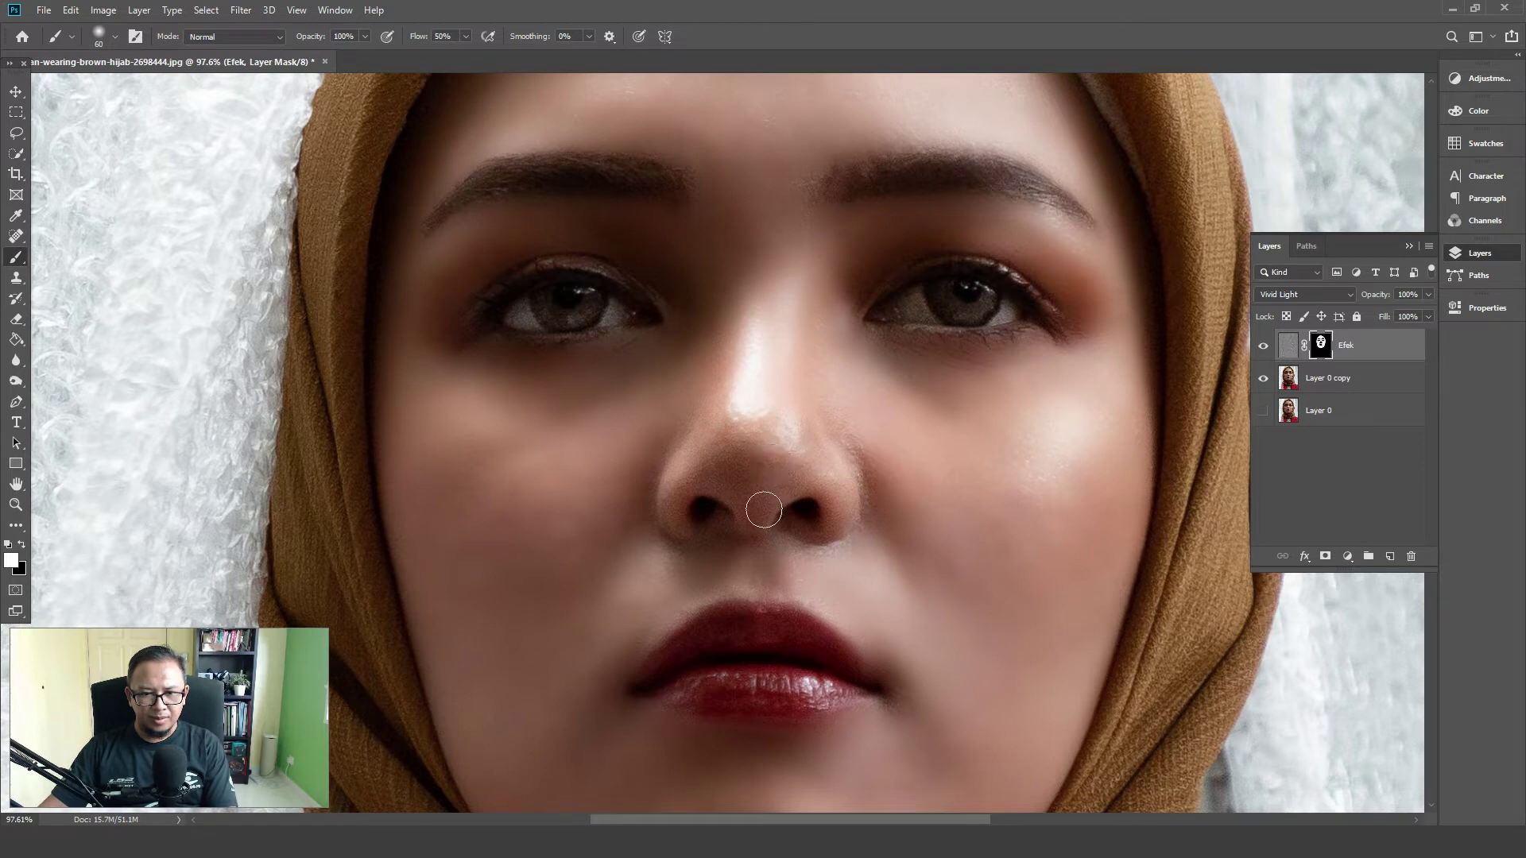
pyautogui.click(744, 447)
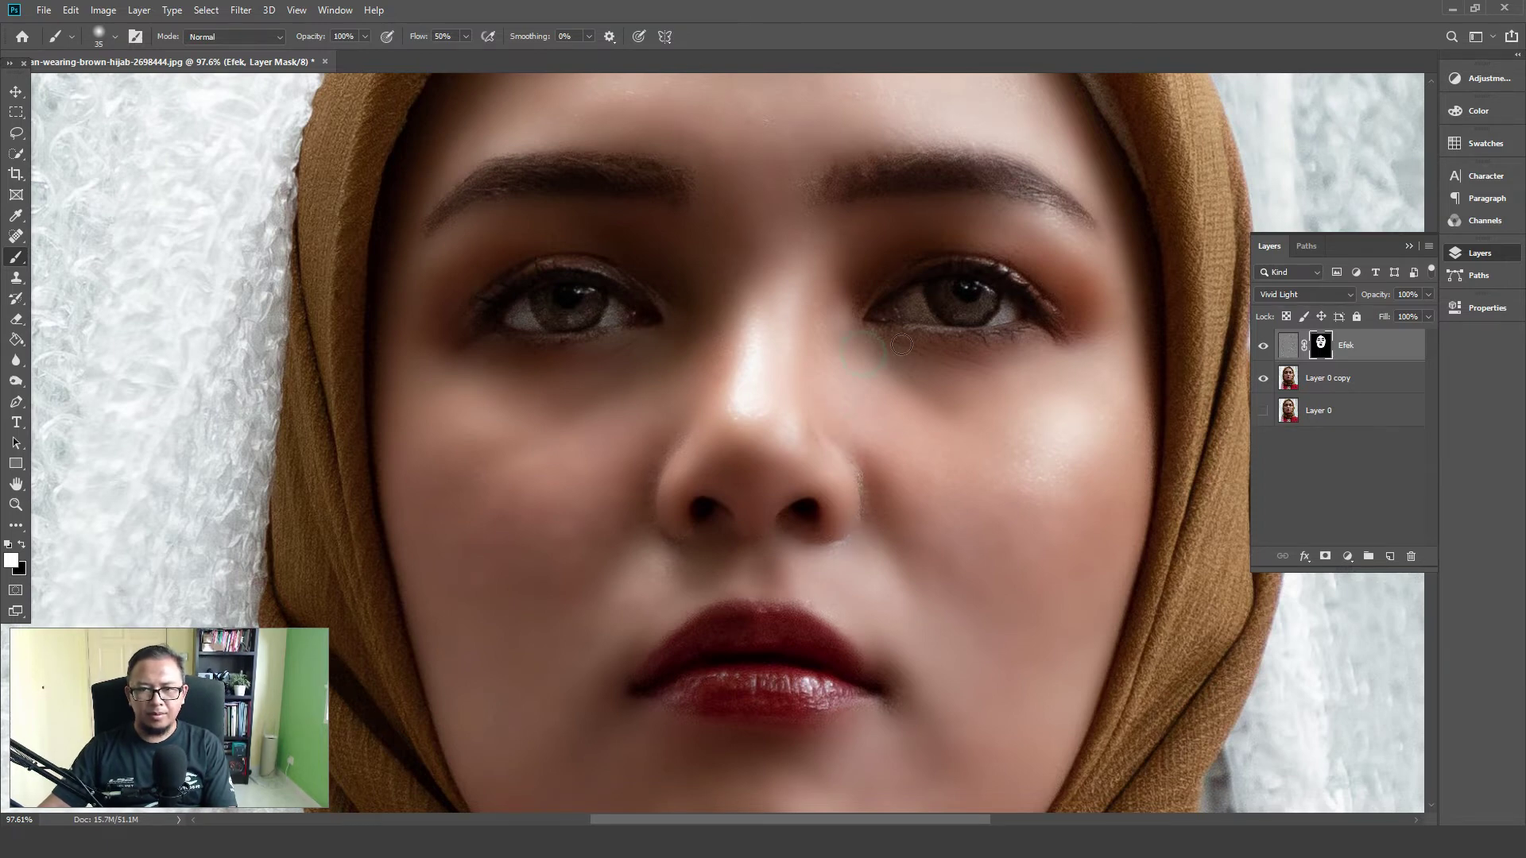
# Enlarge the brush to 90 pixels and smooth the skin under the left eye
pyautogui.scroll(3, 862, 279)
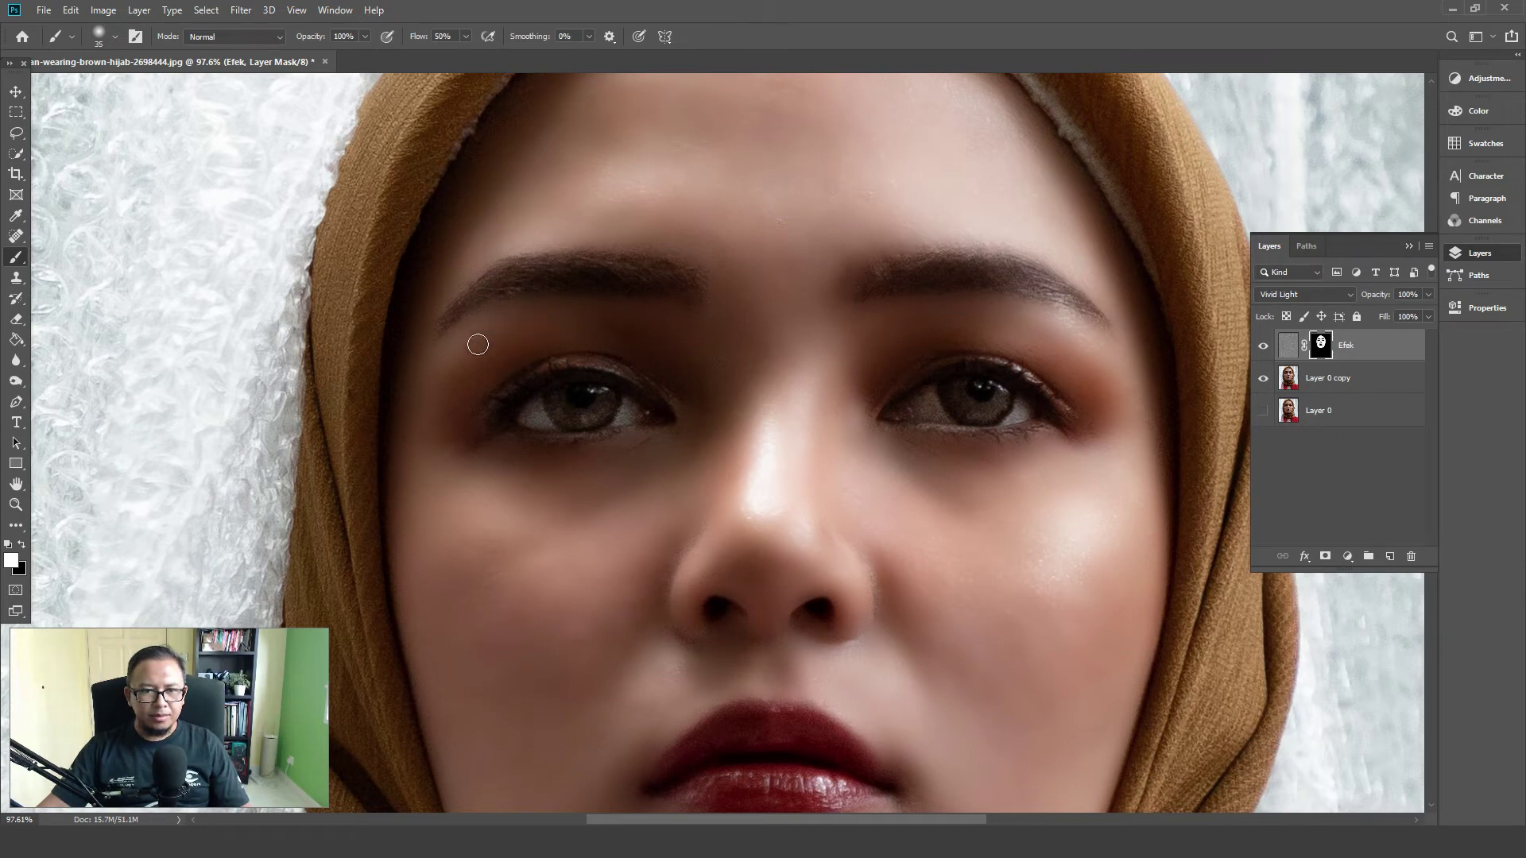
pyautogui.scroll(3, 698, 332)
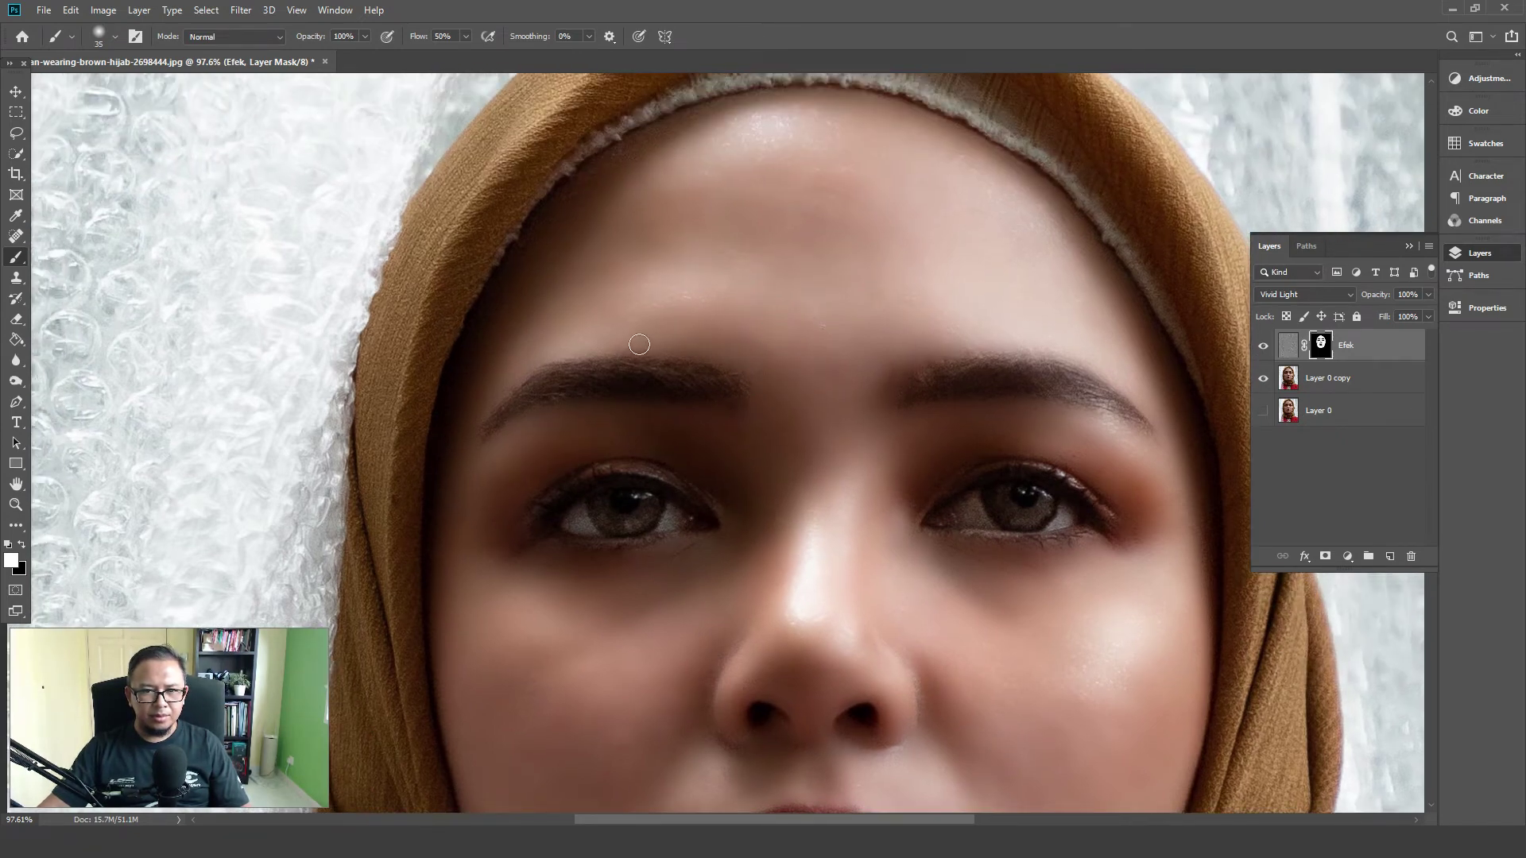
pyautogui.press(']')
pyautogui.press(']')
pyautogui.press(']')
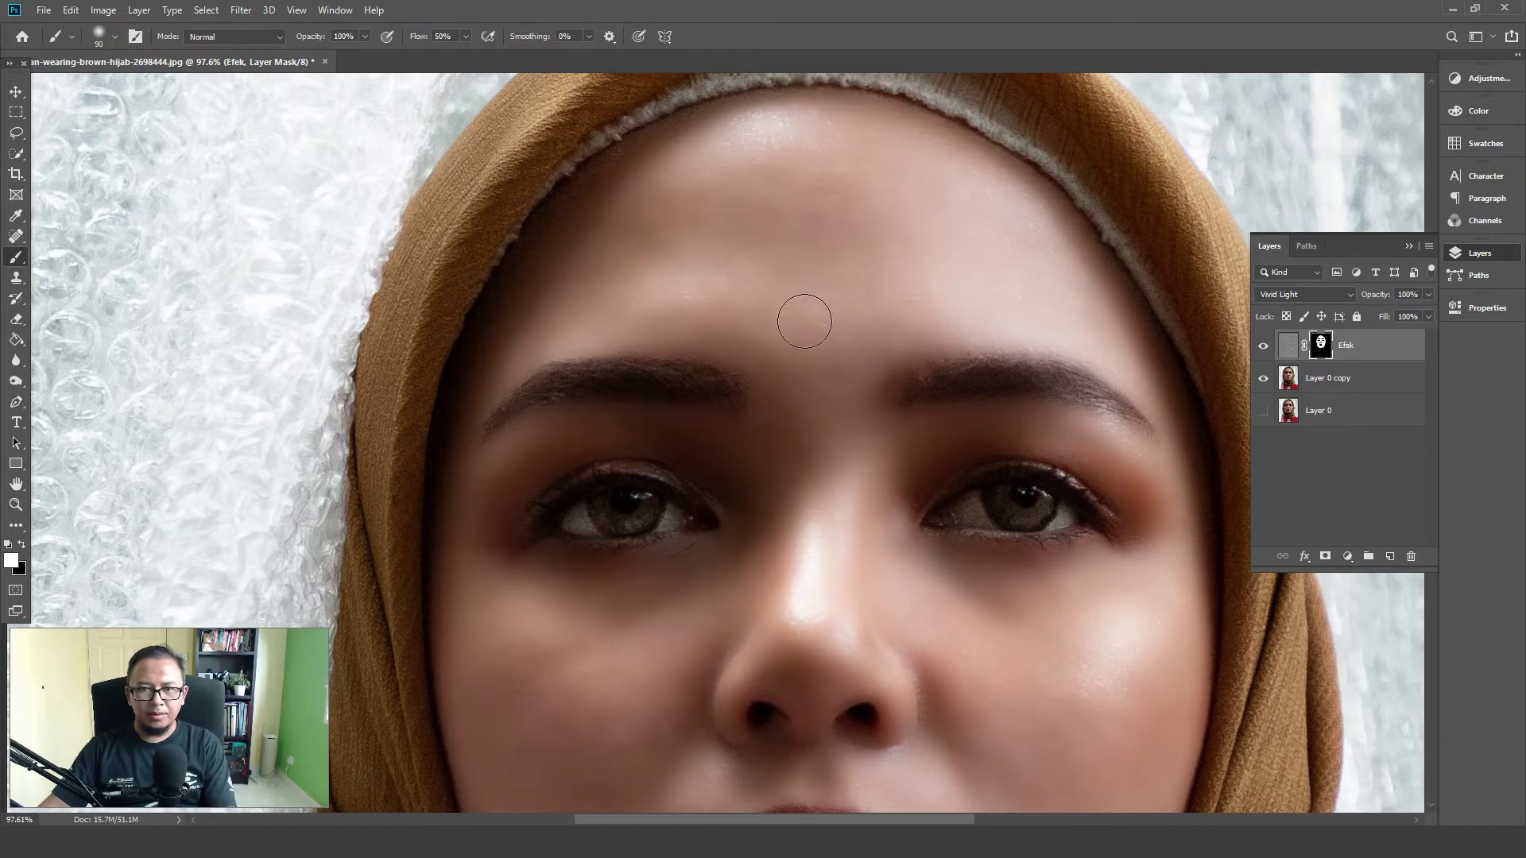
pyautogui.scroll(-5, 804, 321)
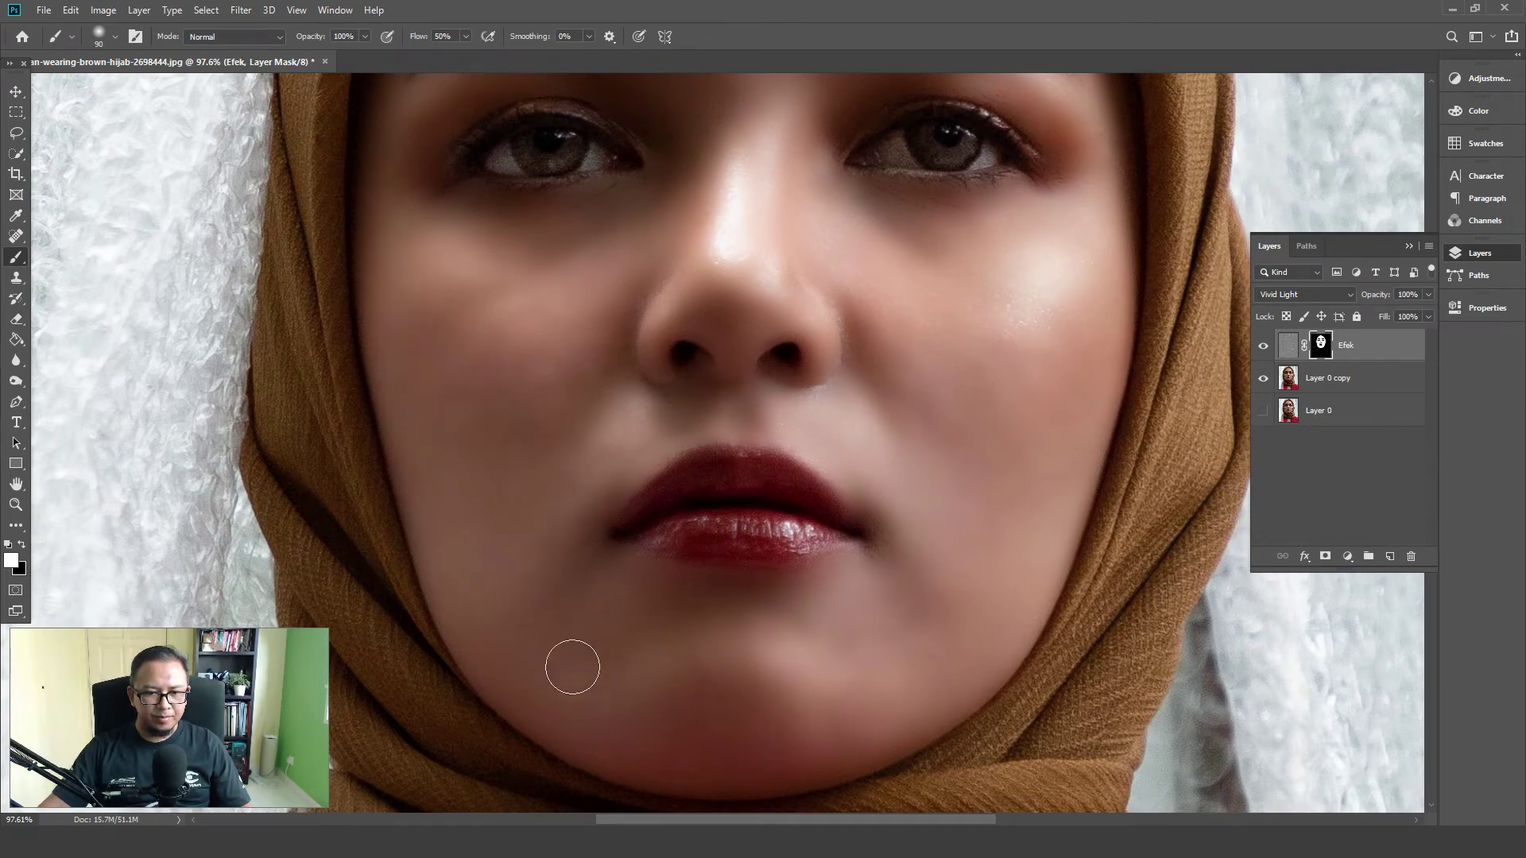
pyautogui.moveTo(994, 306); pyautogui.dragTo(933, 521)
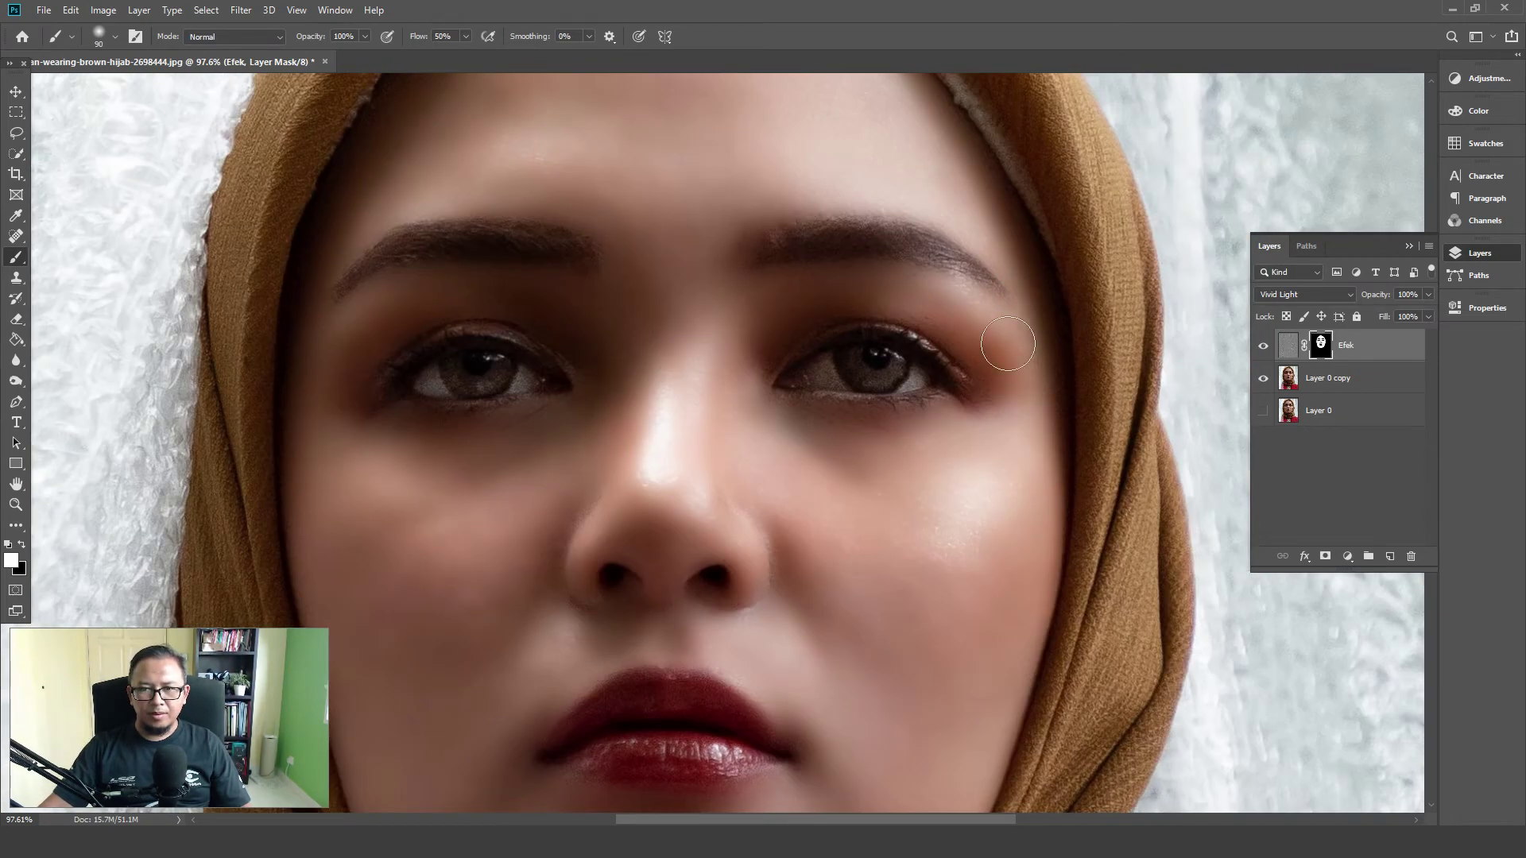
pyautogui.moveTo(521, 429); pyautogui.dragTo(546, 427)
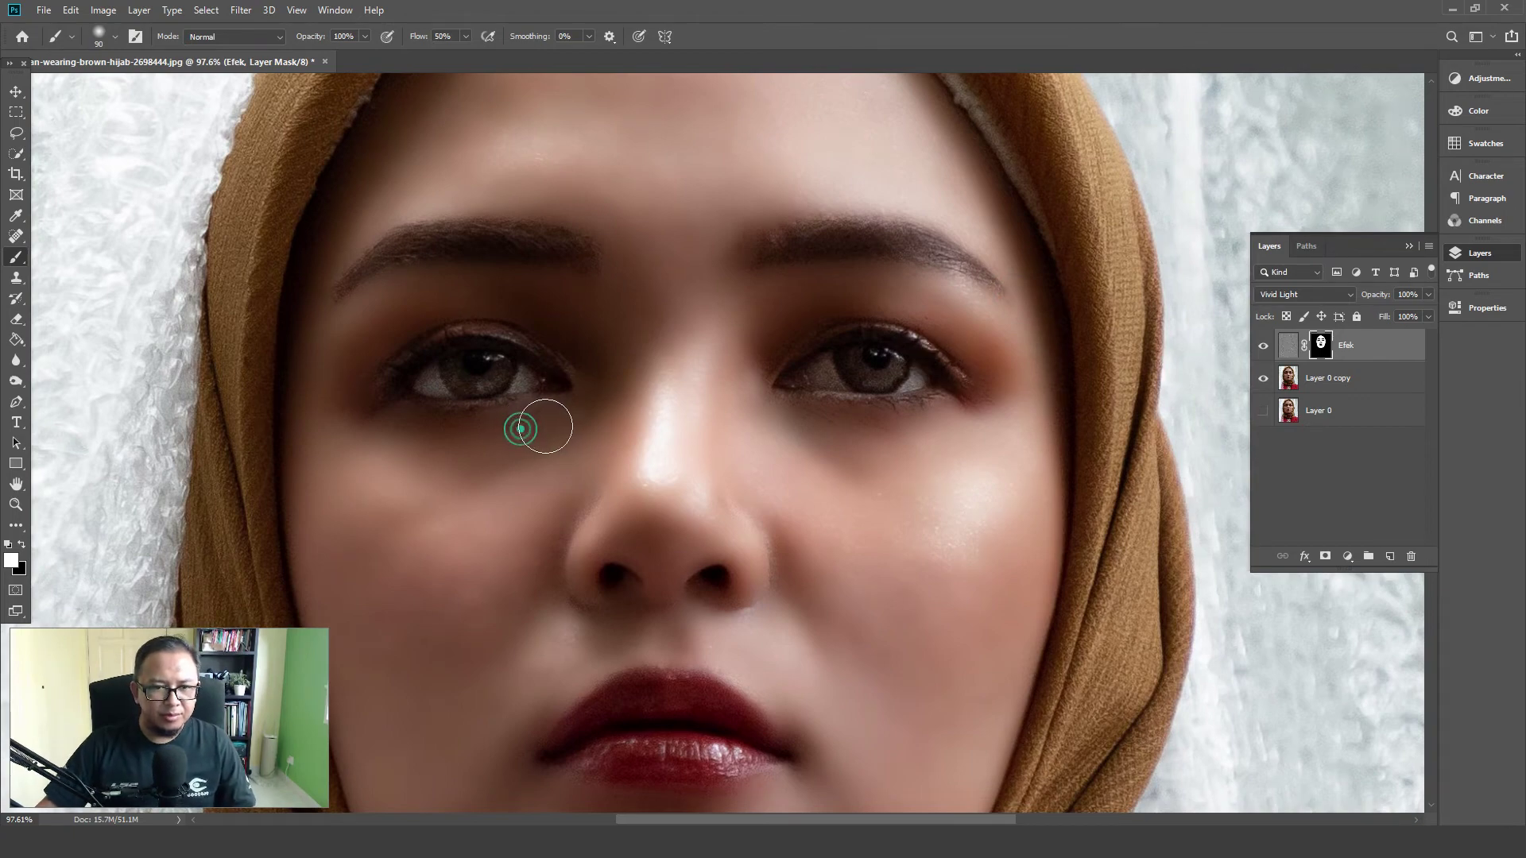
# Smooth the skin on the upper lip and beneath the nose
pyautogui.moveTo(896, 511); pyautogui.dragTo(884, 360)
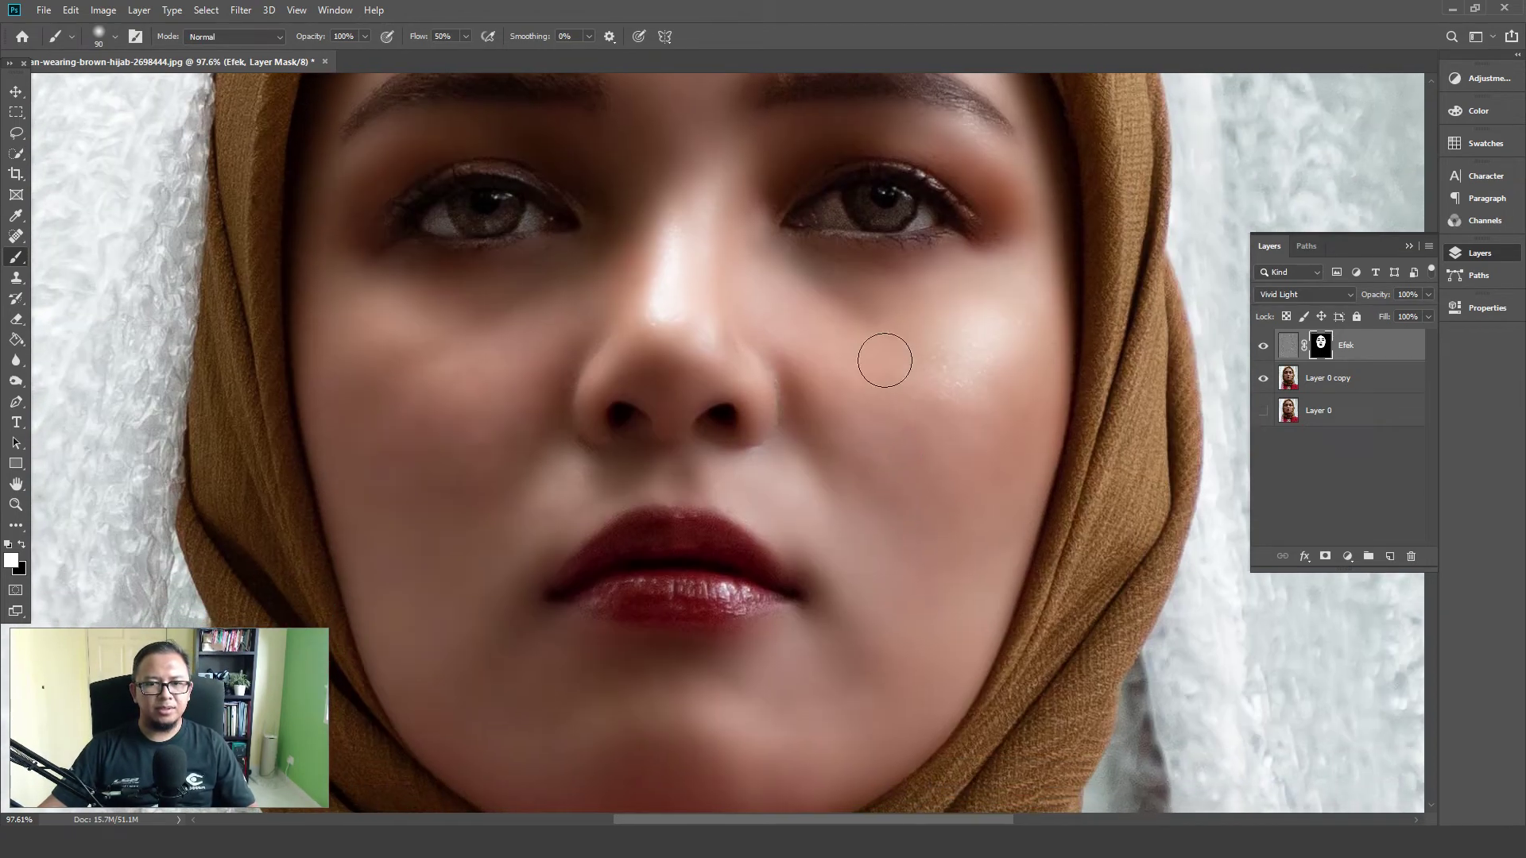
pyautogui.click(579, 467)
pyautogui.moveTo(652, 459)
pyautogui.mouseDown()
pyautogui.moveTo(715, 460)
pyautogui.moveTo(894, 517)
pyautogui.mouseUp()
pyautogui.click(713, 455)
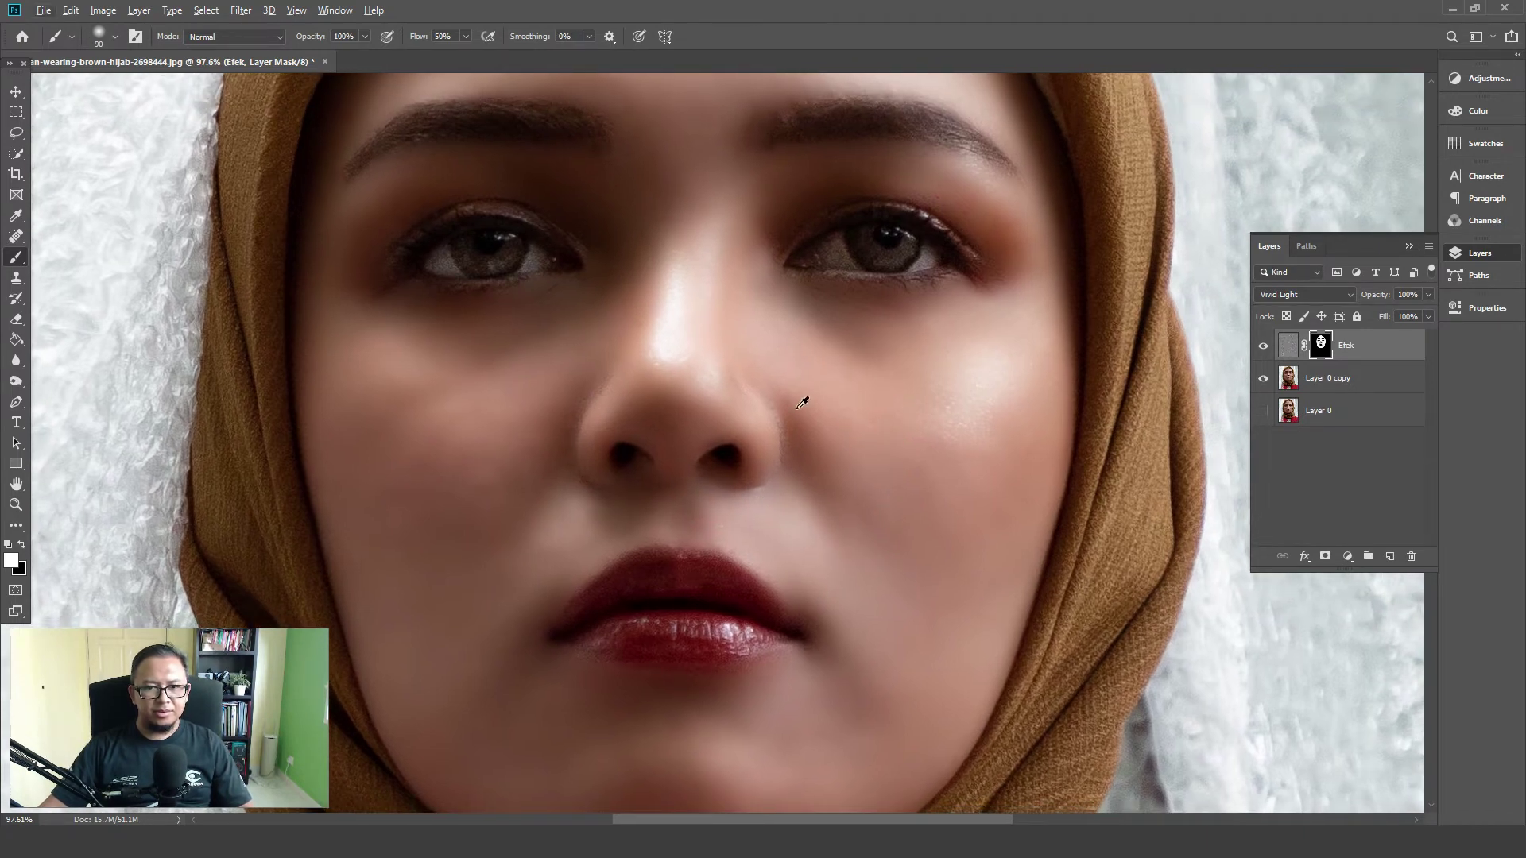
# Zoom out to check the whole portrait, then return to the face at 100%
pyautogui.keyDown('alt'); pyautogui.scroll(-3, 802, 406); pyautogui.keyUp('alt')
pyautogui.keyDown('alt'); pyautogui.scroll(-2, 801, 410); pyautogui.keyUp('alt')
pyautogui.keyDown('alt'); pyautogui.scroll(-2, 800, 412); pyautogui.keyUp('alt')
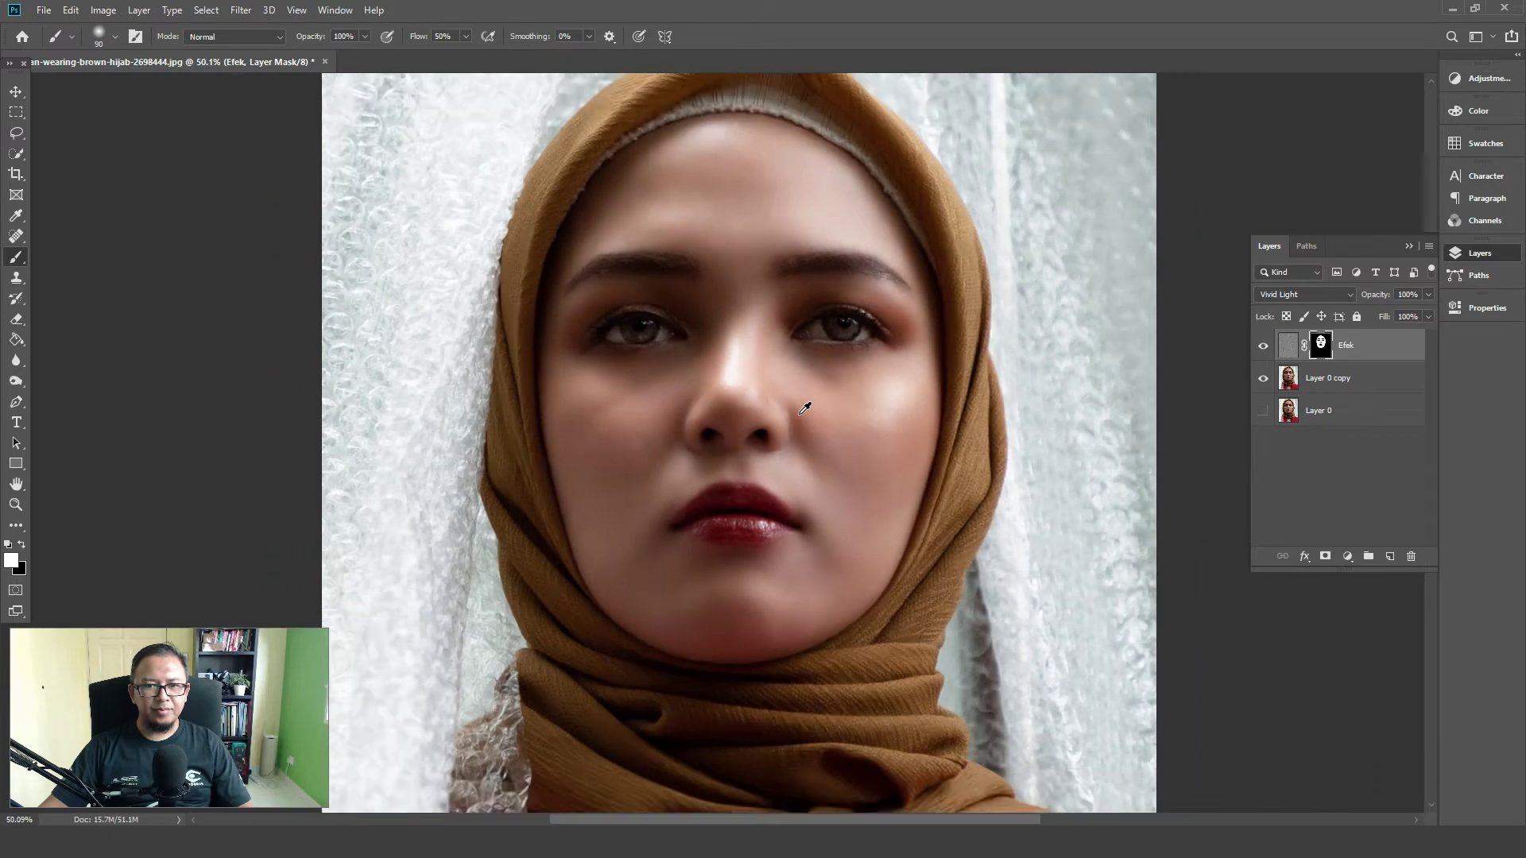
pyautogui.keyDown('alt'); pyautogui.scroll(-1, 798, 414); pyautogui.keyUp('alt')
pyautogui.hscroll(1, 842, 382)
pyautogui.hscroll(1, 856, 374)
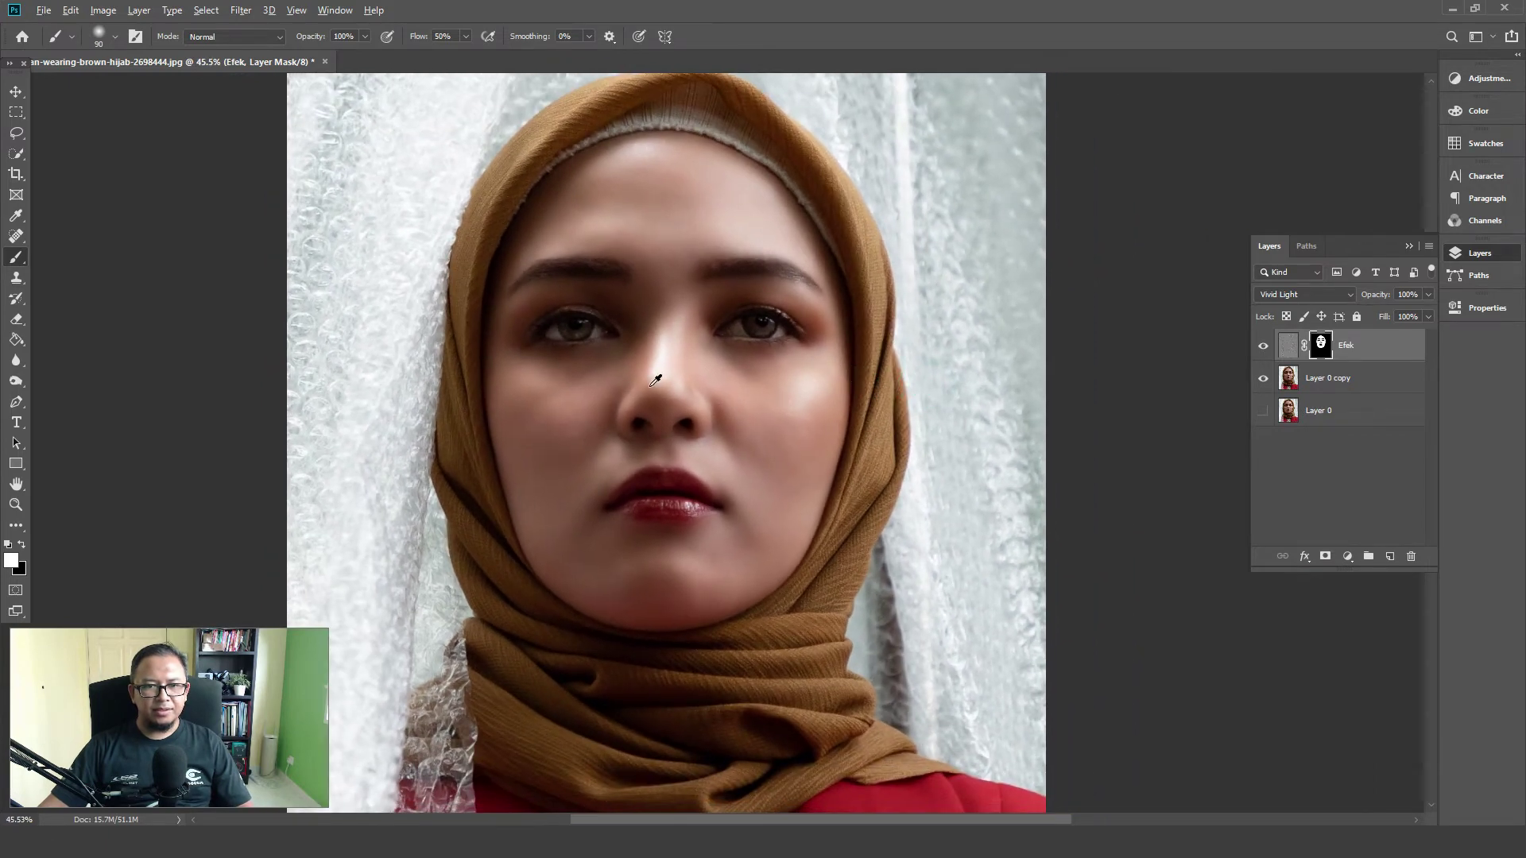
pyautogui.keyDown('alt'); pyautogui.scroll(2, 655, 381); pyautogui.keyUp('alt')
pyautogui.keyDown('alt'); pyautogui.scroll(-1, 656, 374); pyautogui.keyUp('alt')
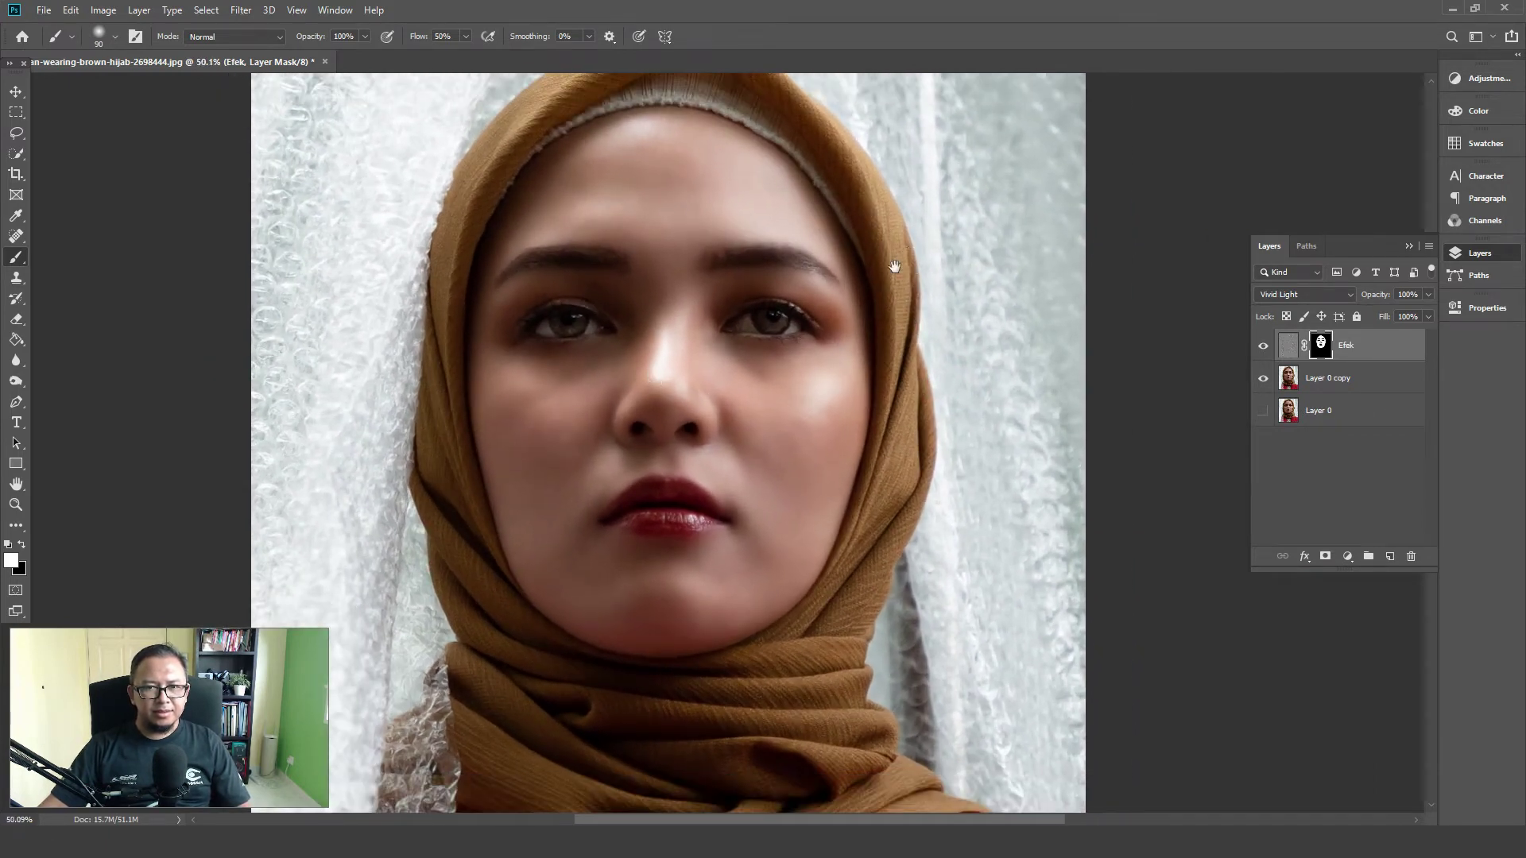
pyautogui.moveTo(799, 265); pyautogui.dragTo(842, 294)
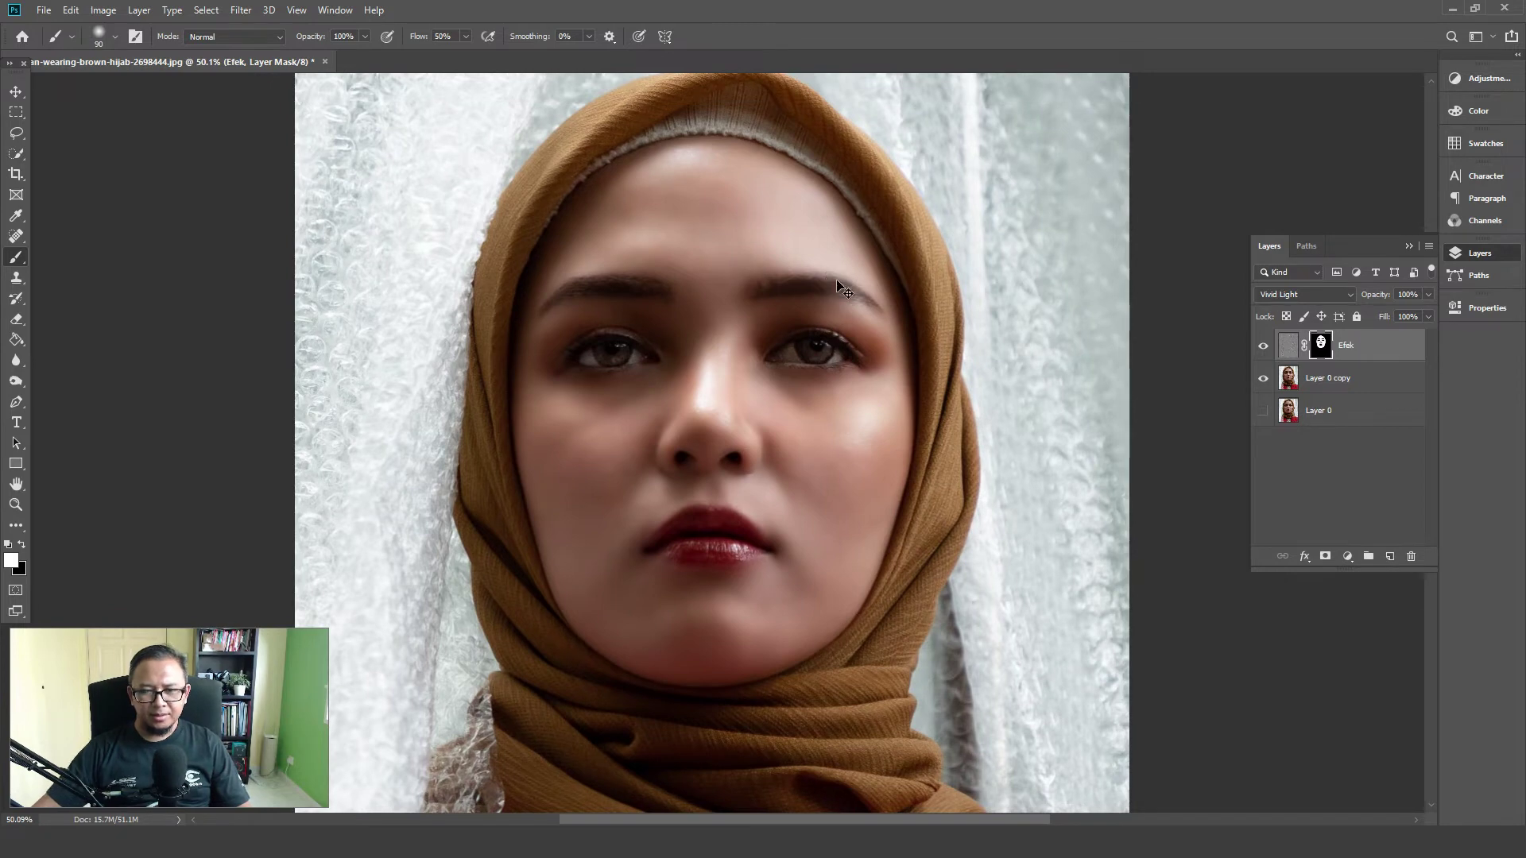
pyautogui.keyDown('alt'); pyautogui.scroll(1, 843, 293); pyautogui.keyUp('alt')
pyautogui.keyDown('alt'); pyautogui.scroll(2, 834, 279); pyautogui.keyUp('alt')
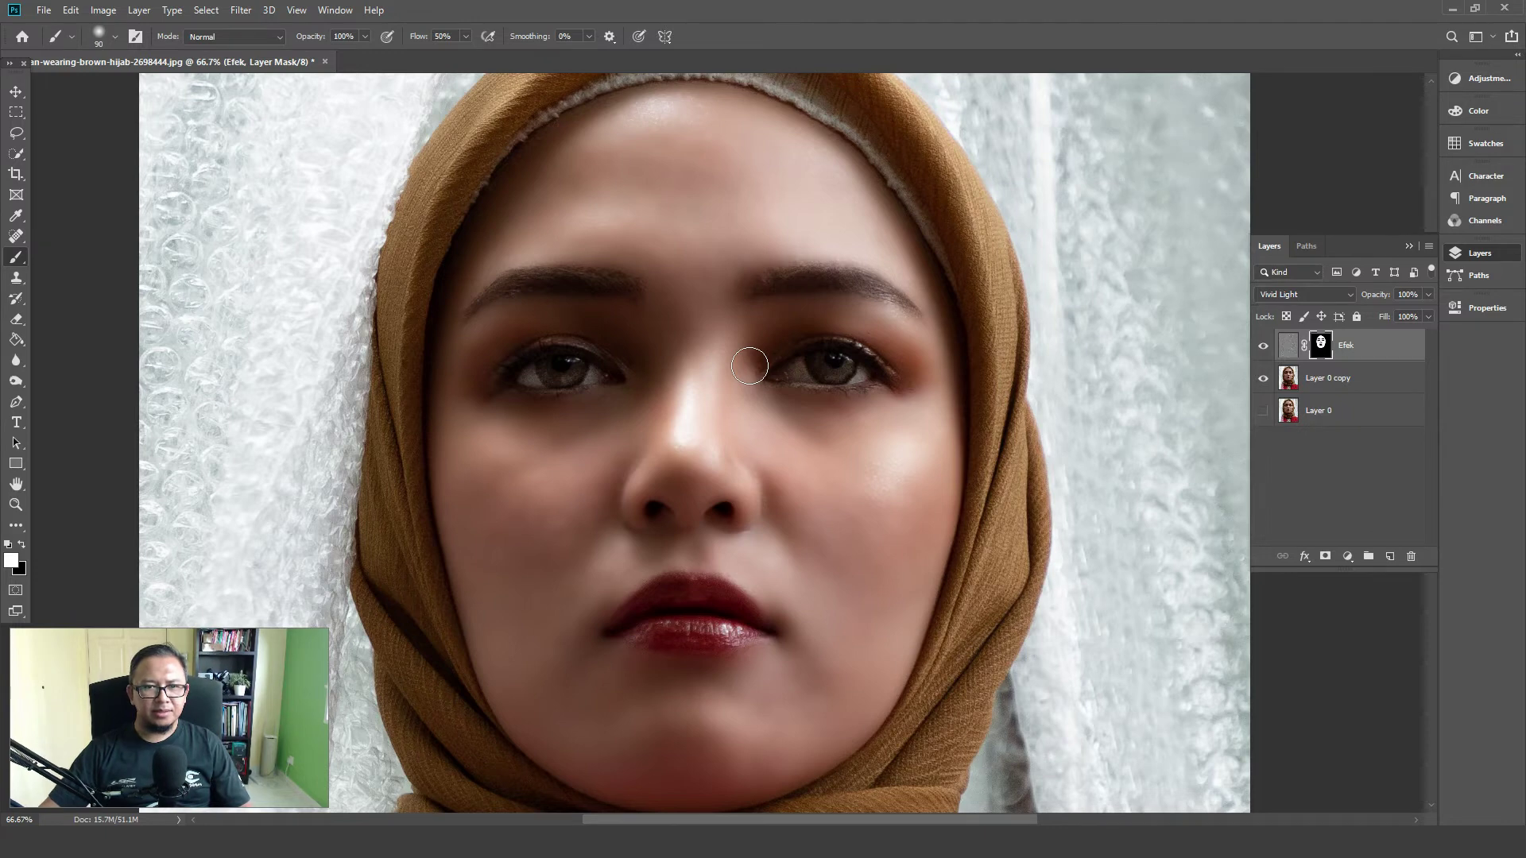
pyautogui.moveTo(802, 387); pyautogui.dragTo(793, 354)
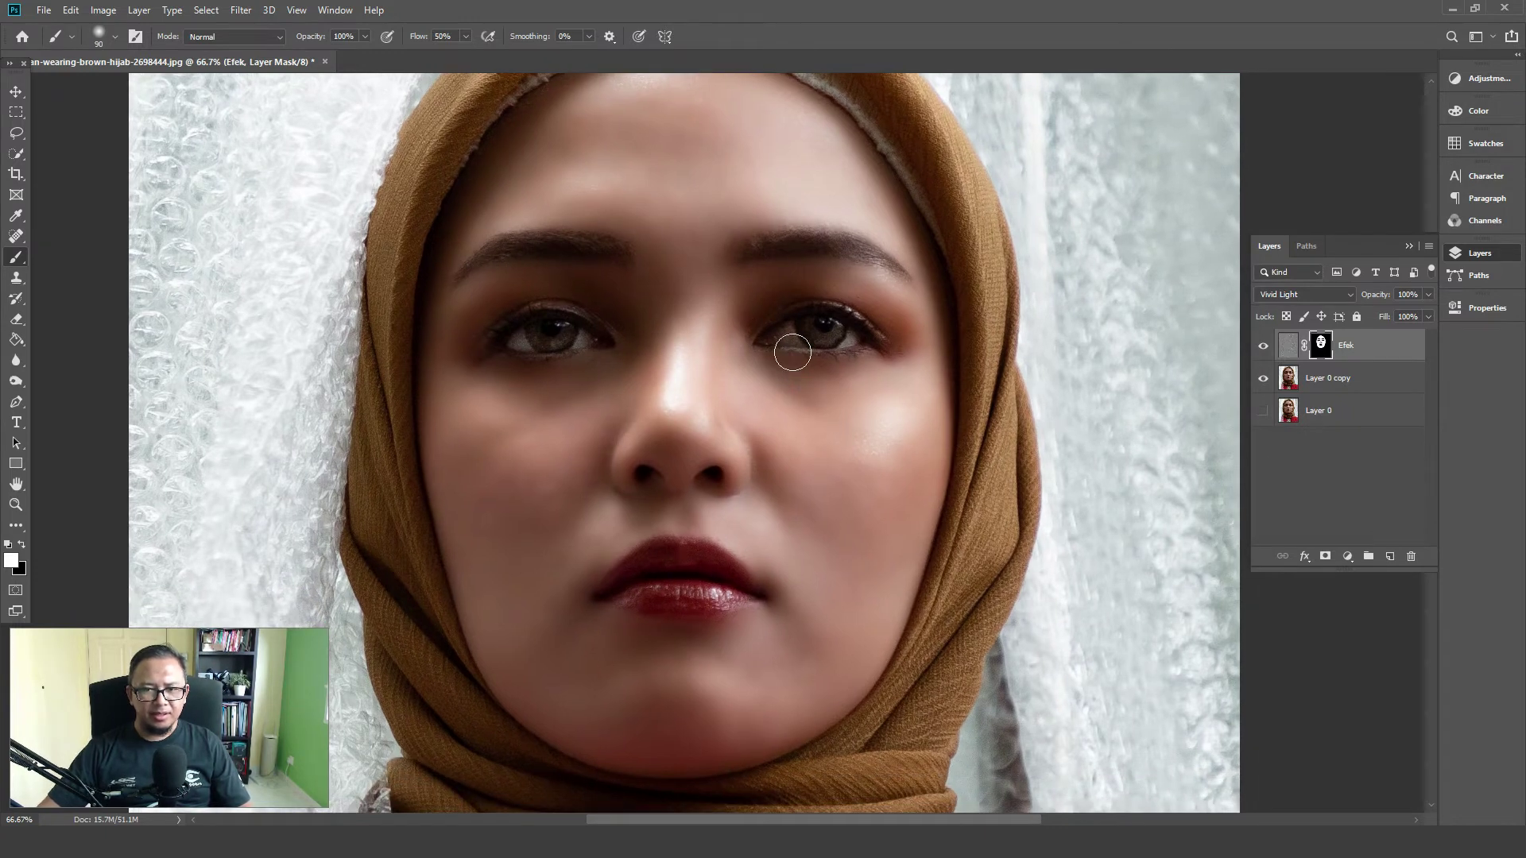
pyautogui.hotkey('ctrl', '+')
pyautogui.moveTo(724, 334)
pyautogui.mouseDown()
pyautogui.moveTo(757, 407)
pyautogui.moveTo(719, 329)
pyautogui.mouseUp()
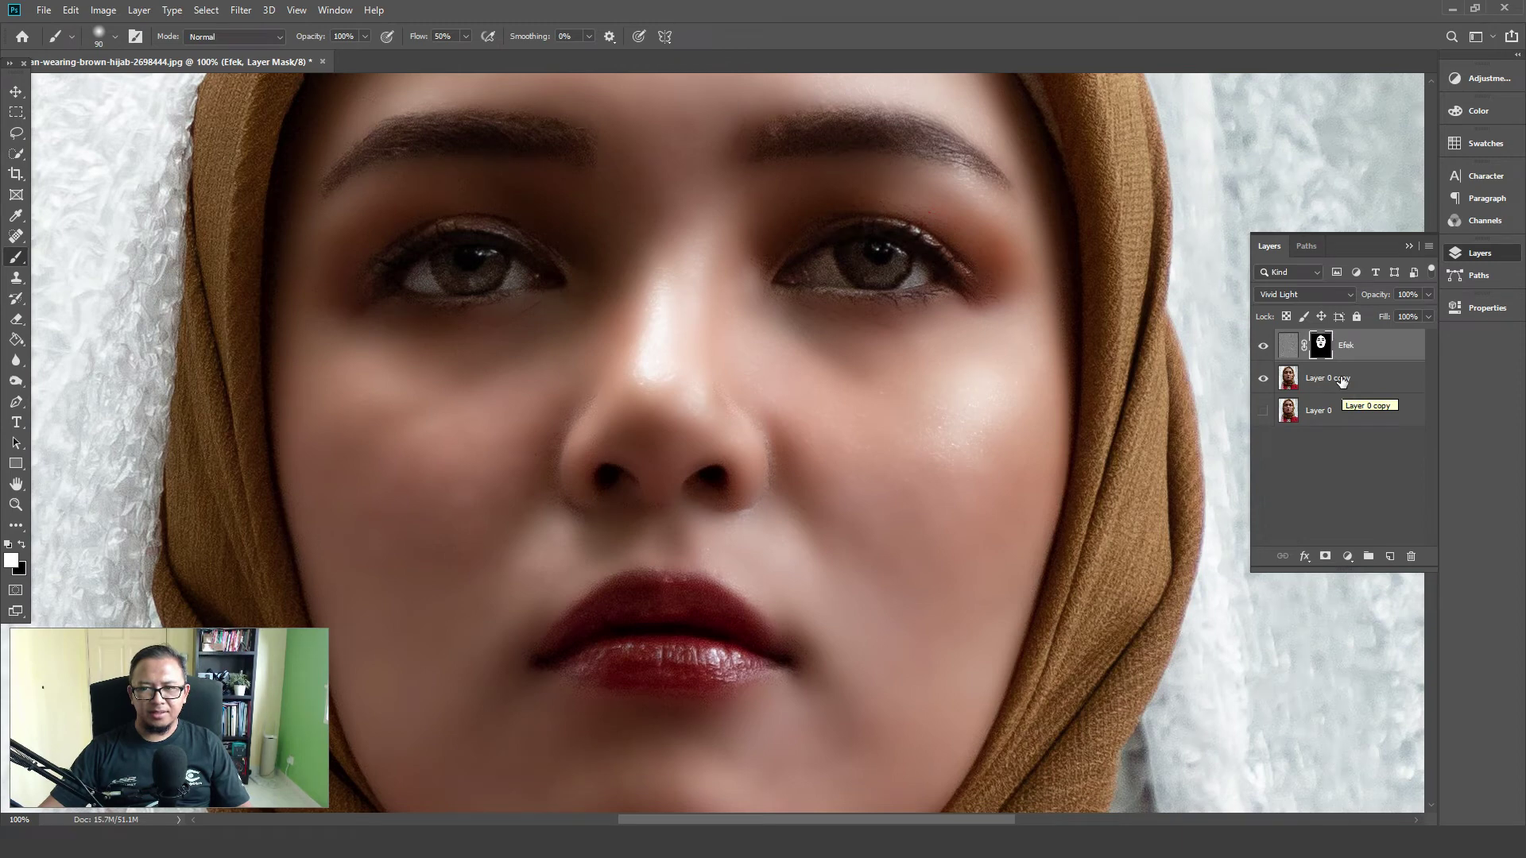
# Select Layer 0 copy, switch to the Dodge Tool (Midtones, 17%) and shrink the brush to iris size
pyautogui.click(1341, 381)
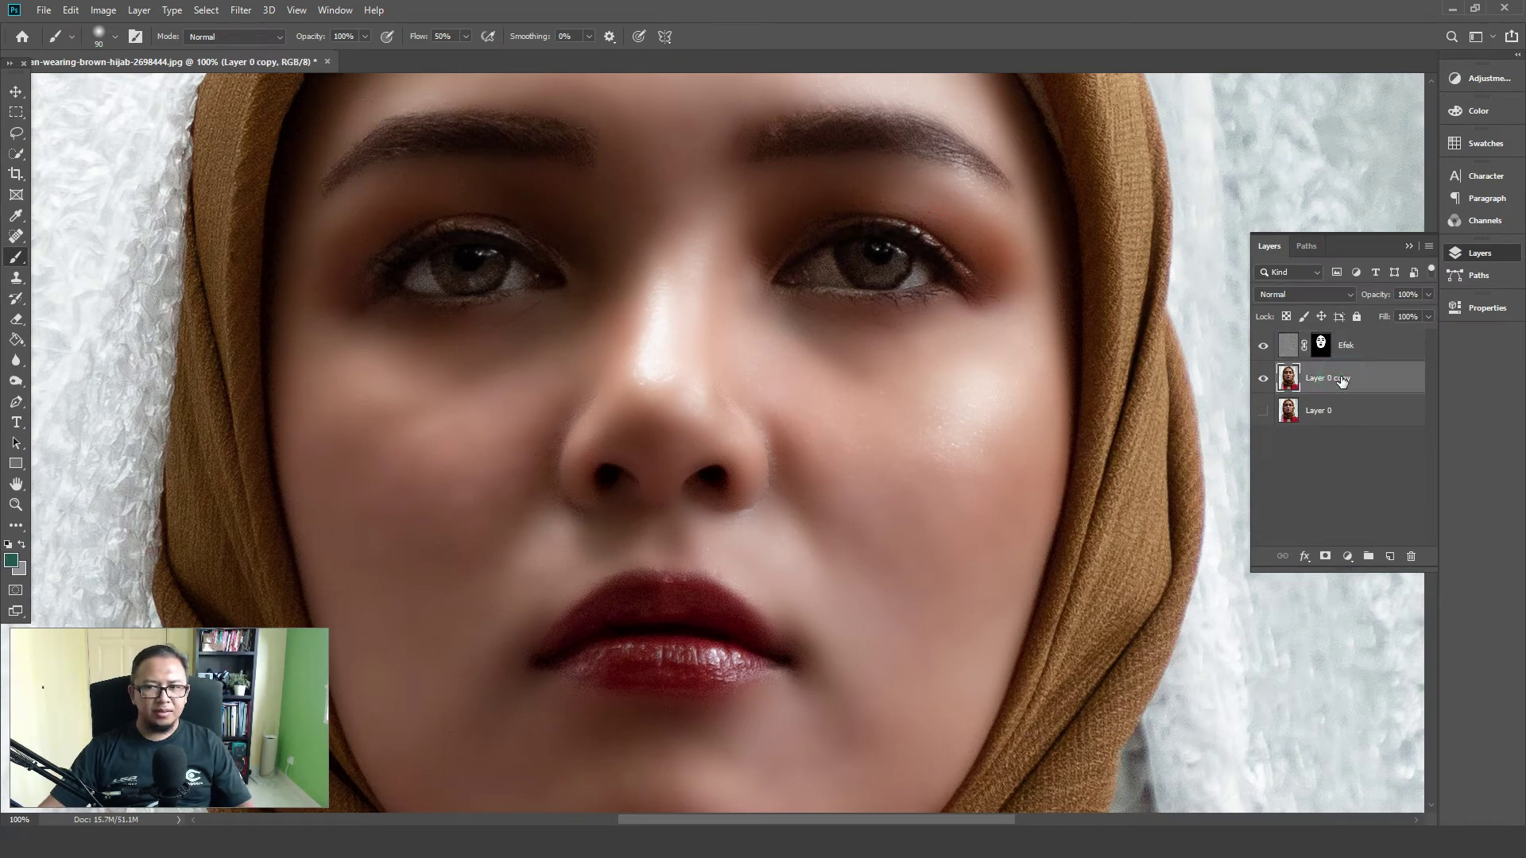
pyautogui.click(16, 382)
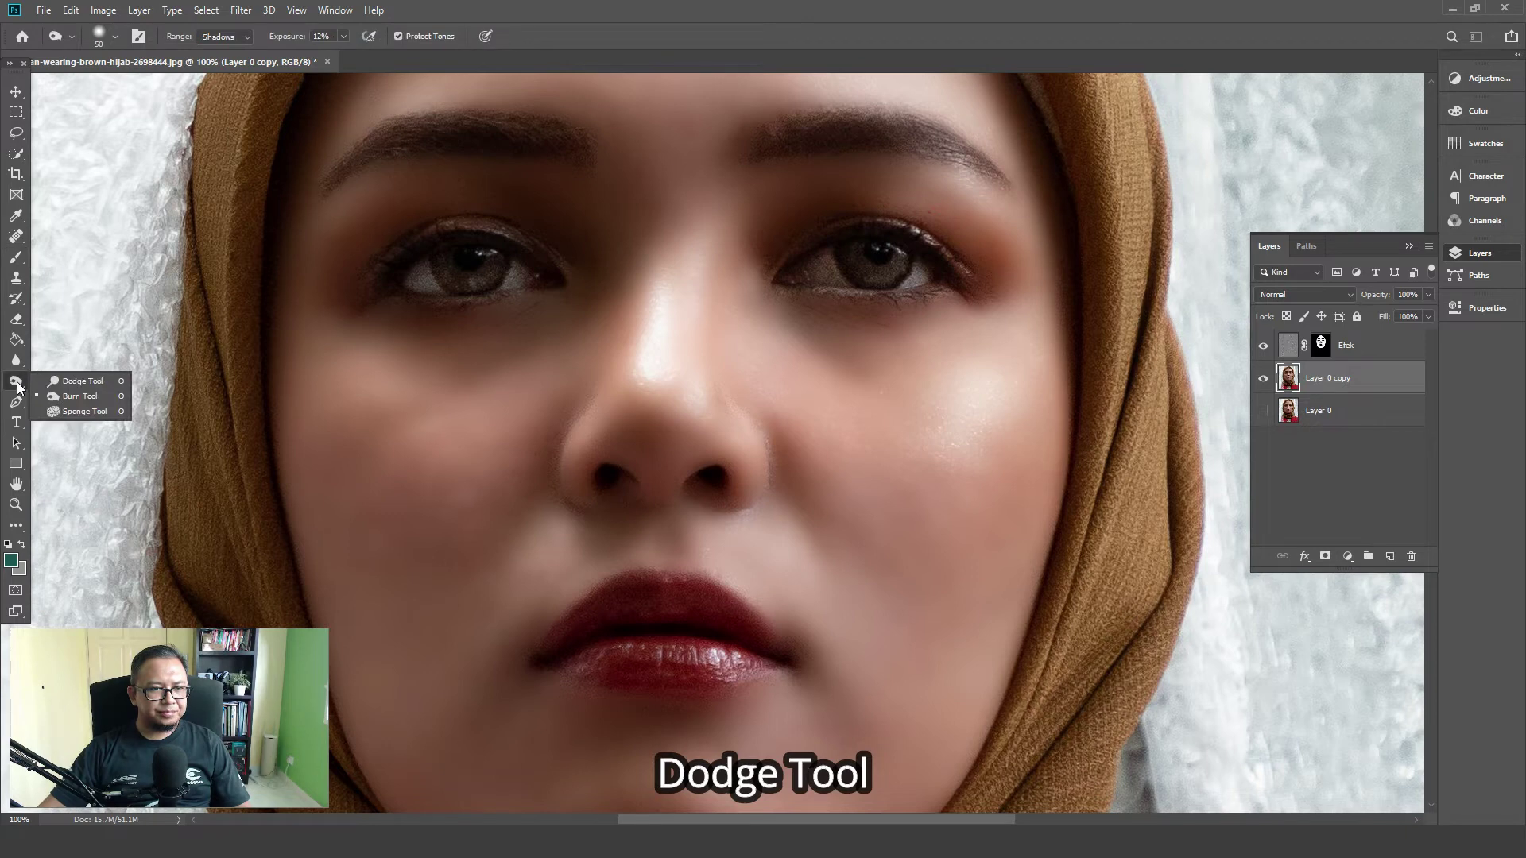
pyautogui.click(72, 381)
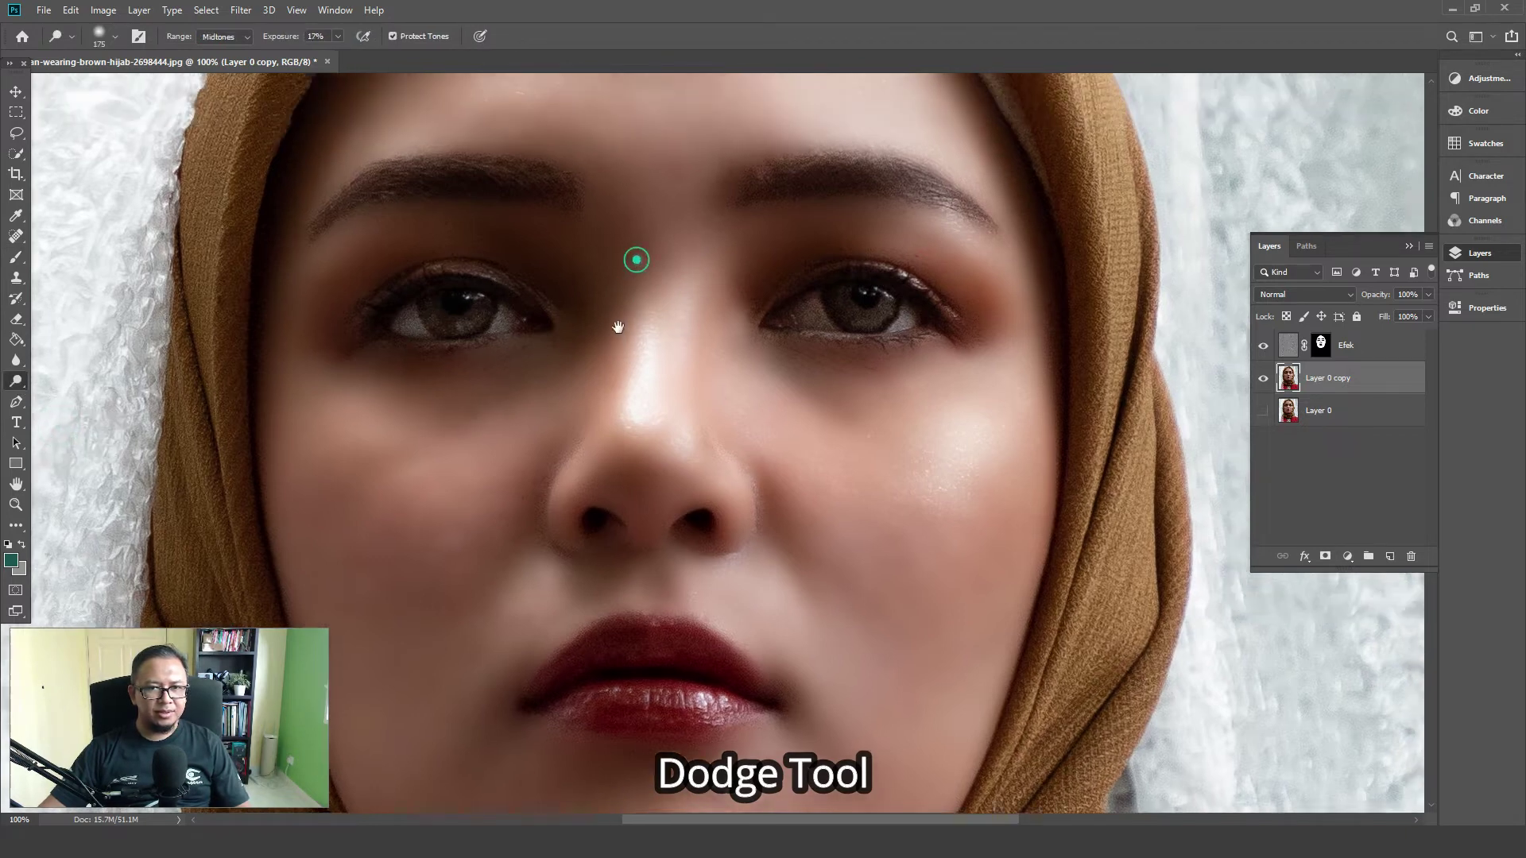
pyautogui.moveTo(633, 259)
pyautogui.mouseDown()
pyautogui.moveTo(607, 330)
pyautogui.moveTo(591, 295)
pyautogui.mouseUp()
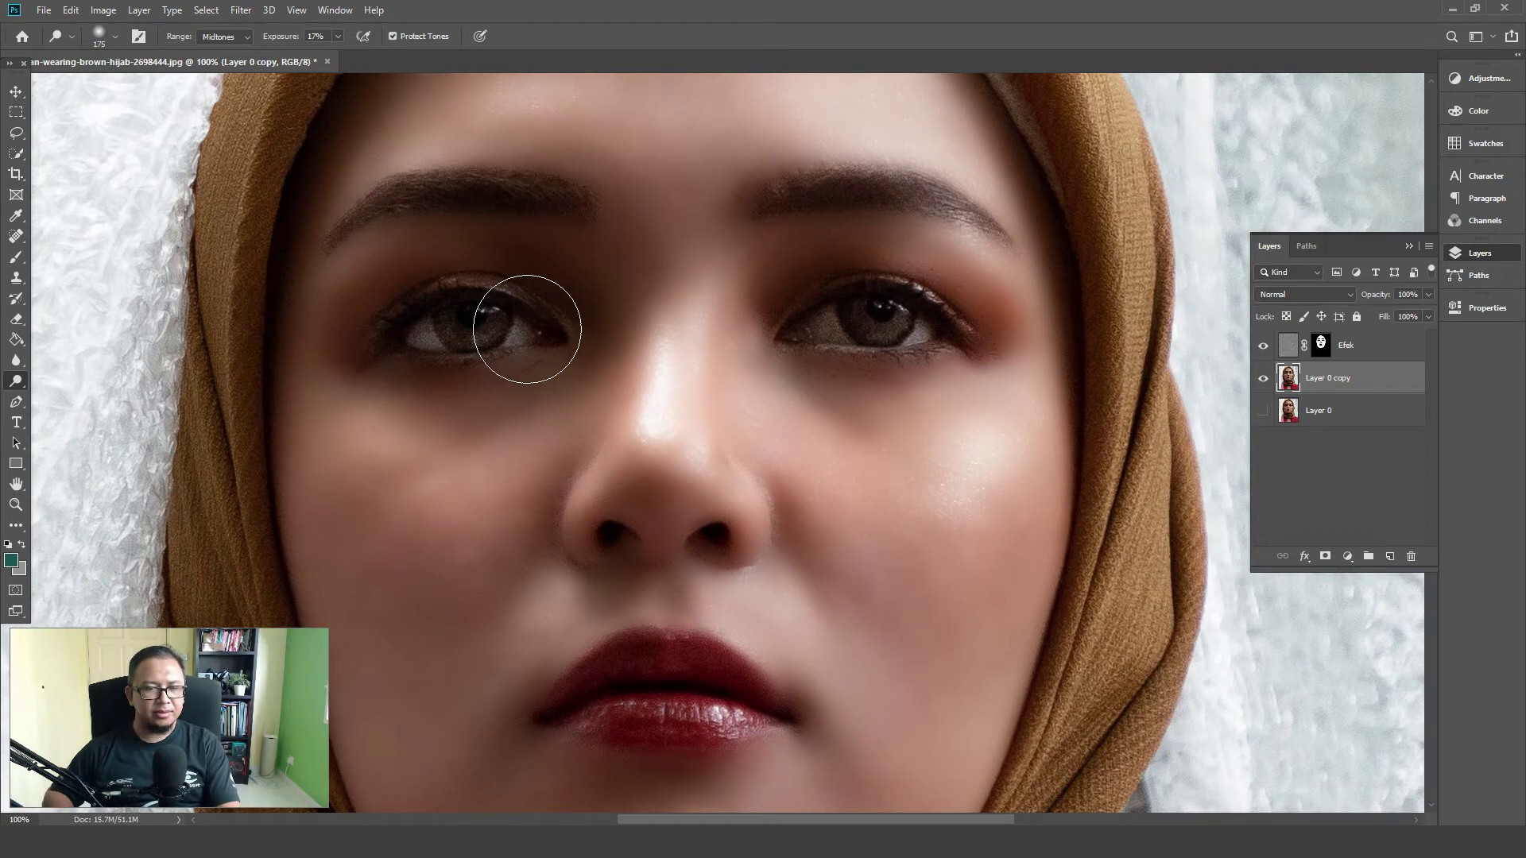
pyautogui.press('[')
pyautogui.press('[')
pyautogui.press('[')
pyautogui.press('[')
pyautogui.press('[')
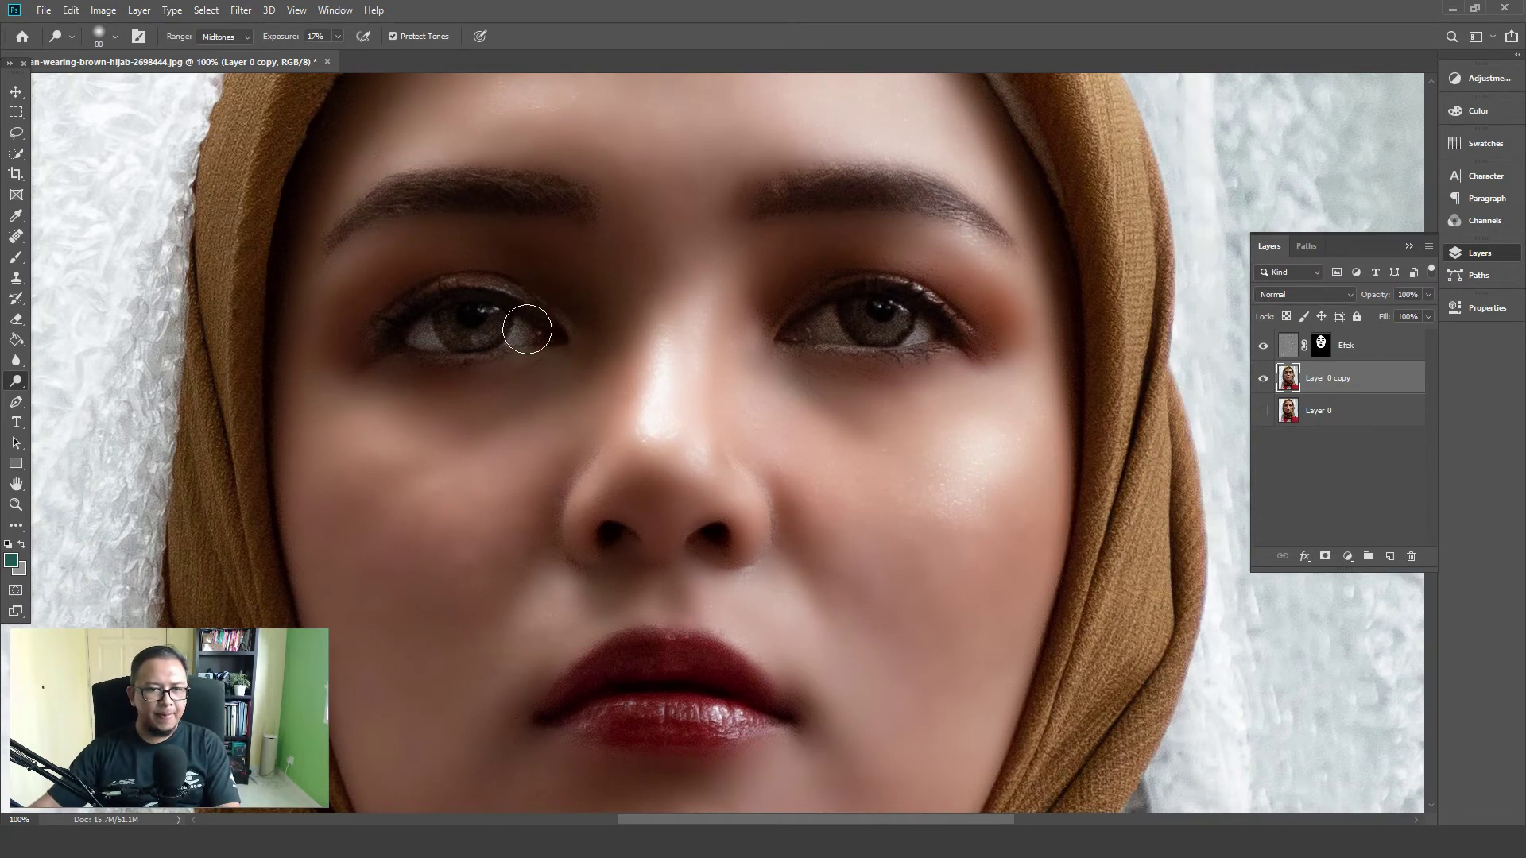
pyautogui.press('[')
pyautogui.press('[')
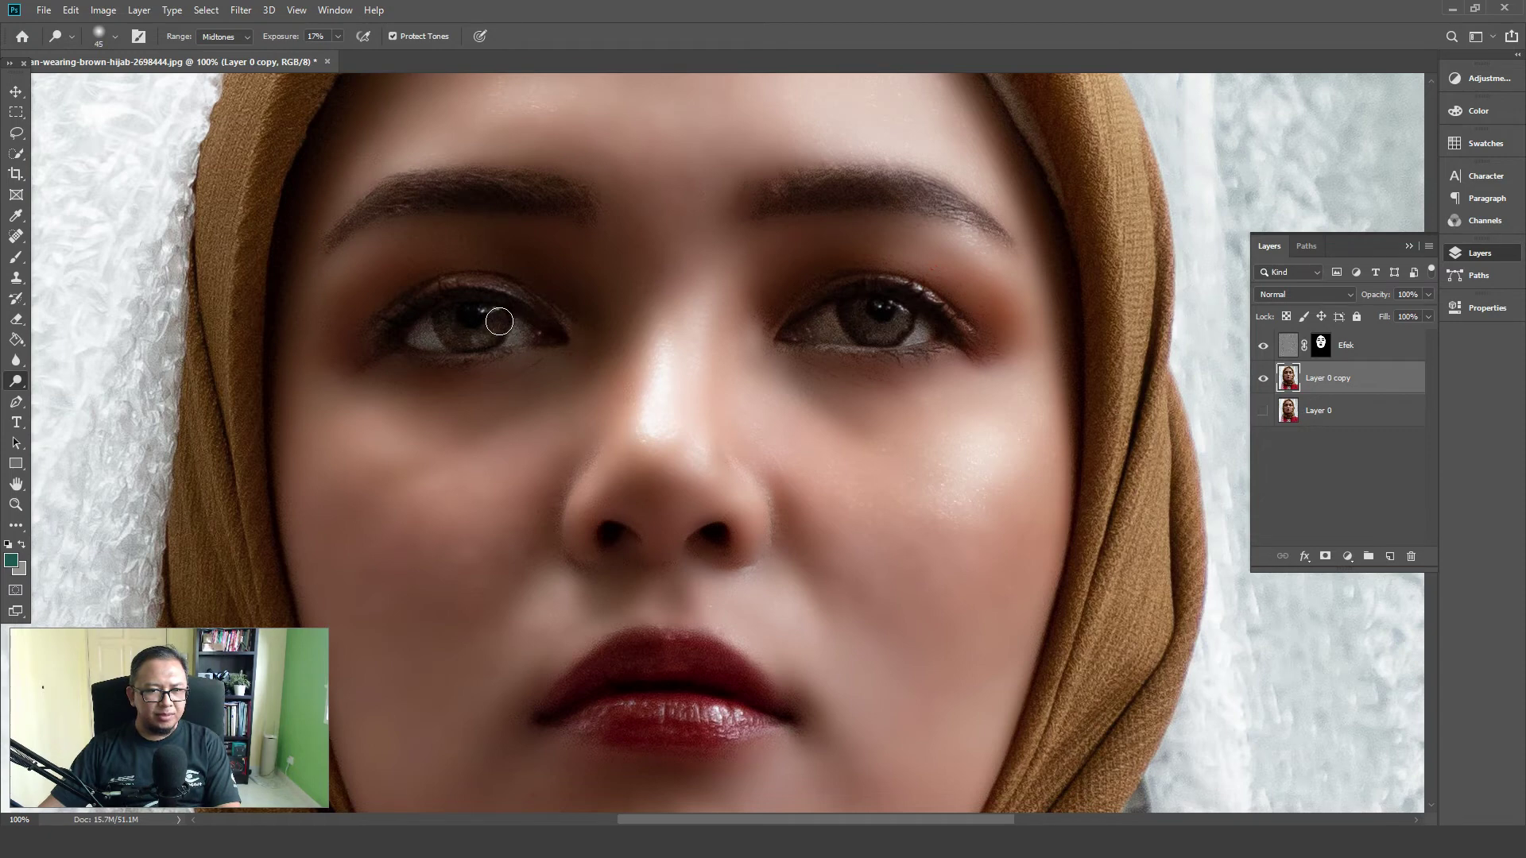
# Dodge over both brown irises, left and right, until they look brighter
pyautogui.moveTo(494, 316)
pyautogui.mouseDown()
pyautogui.moveTo(451, 318)
pyautogui.moveTo(477, 333)
pyautogui.mouseUp()
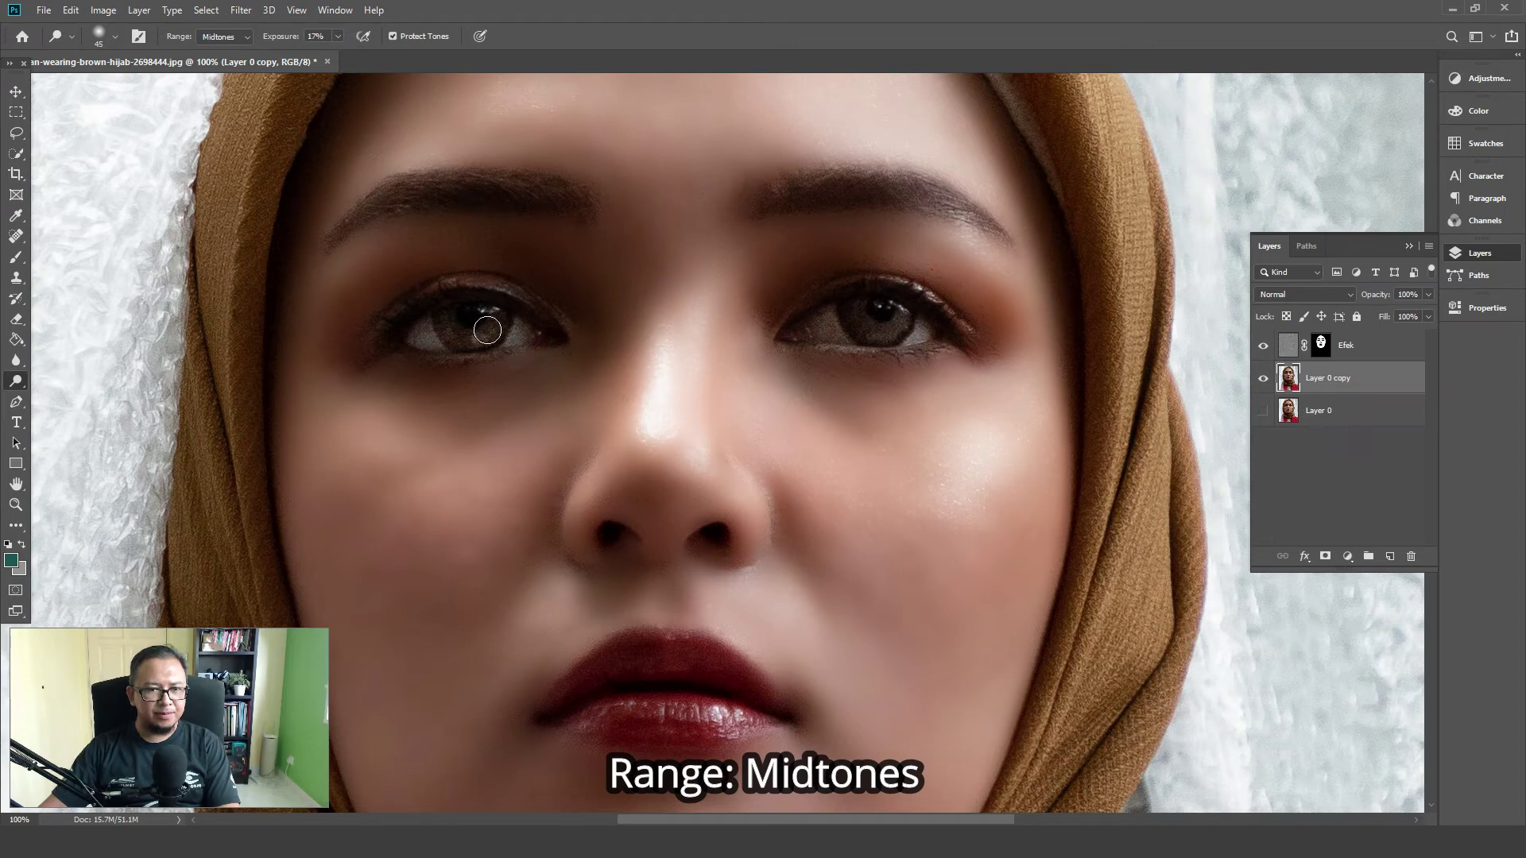
pyautogui.moveTo(487, 330)
pyautogui.mouseDown()
pyautogui.moveTo(456, 328)
pyautogui.moveTo(483, 313)
pyautogui.moveTo(462, 329)
pyautogui.mouseUp()
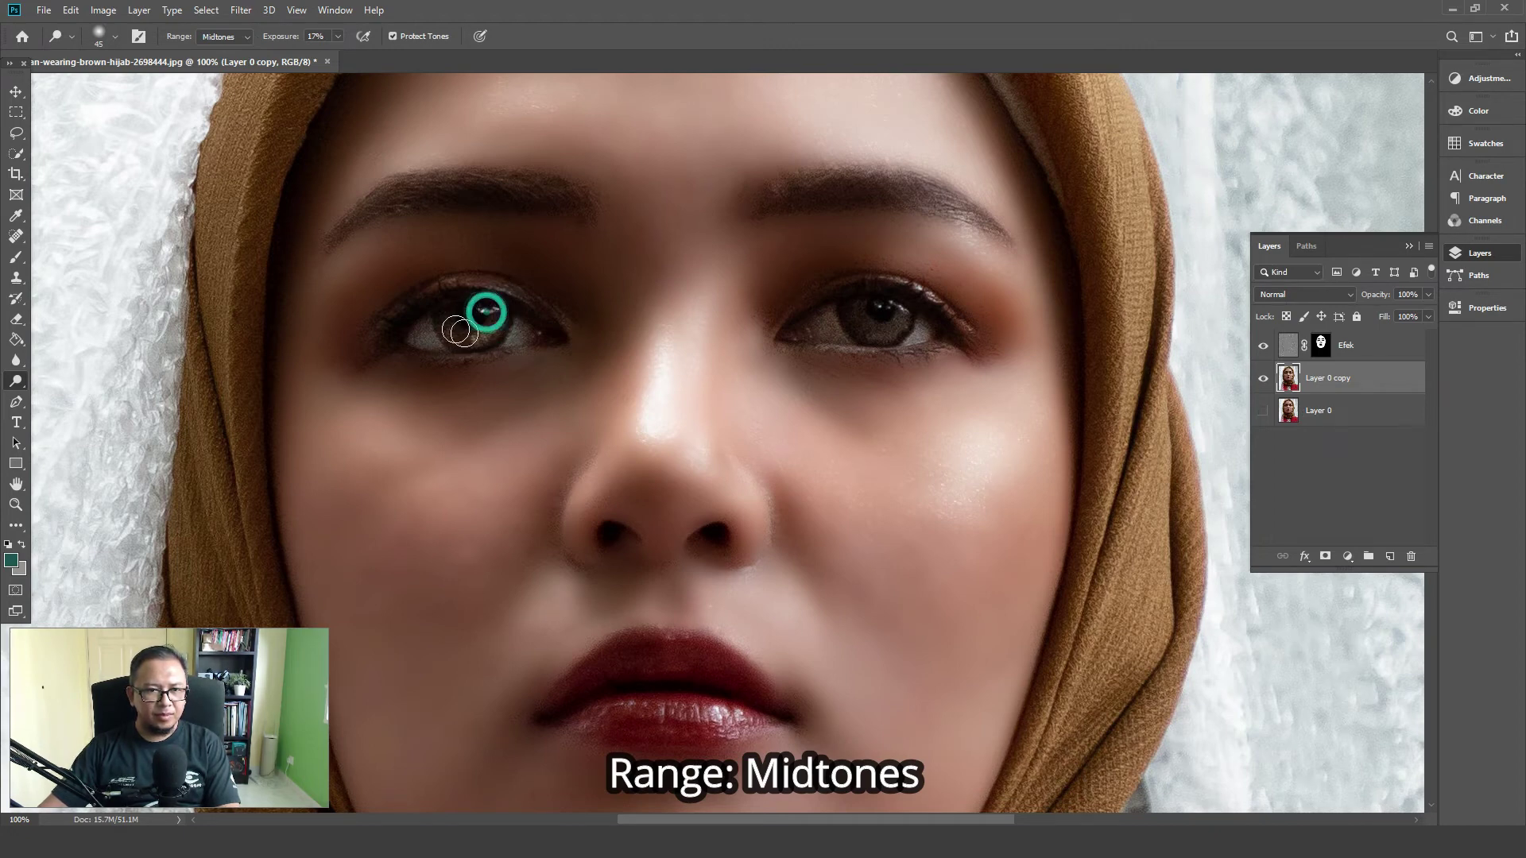
pyautogui.moveTo(901, 316)
pyautogui.mouseDown()
pyautogui.moveTo(817, 325)
pyautogui.moveTo(837, 334)
pyautogui.mouseUp()
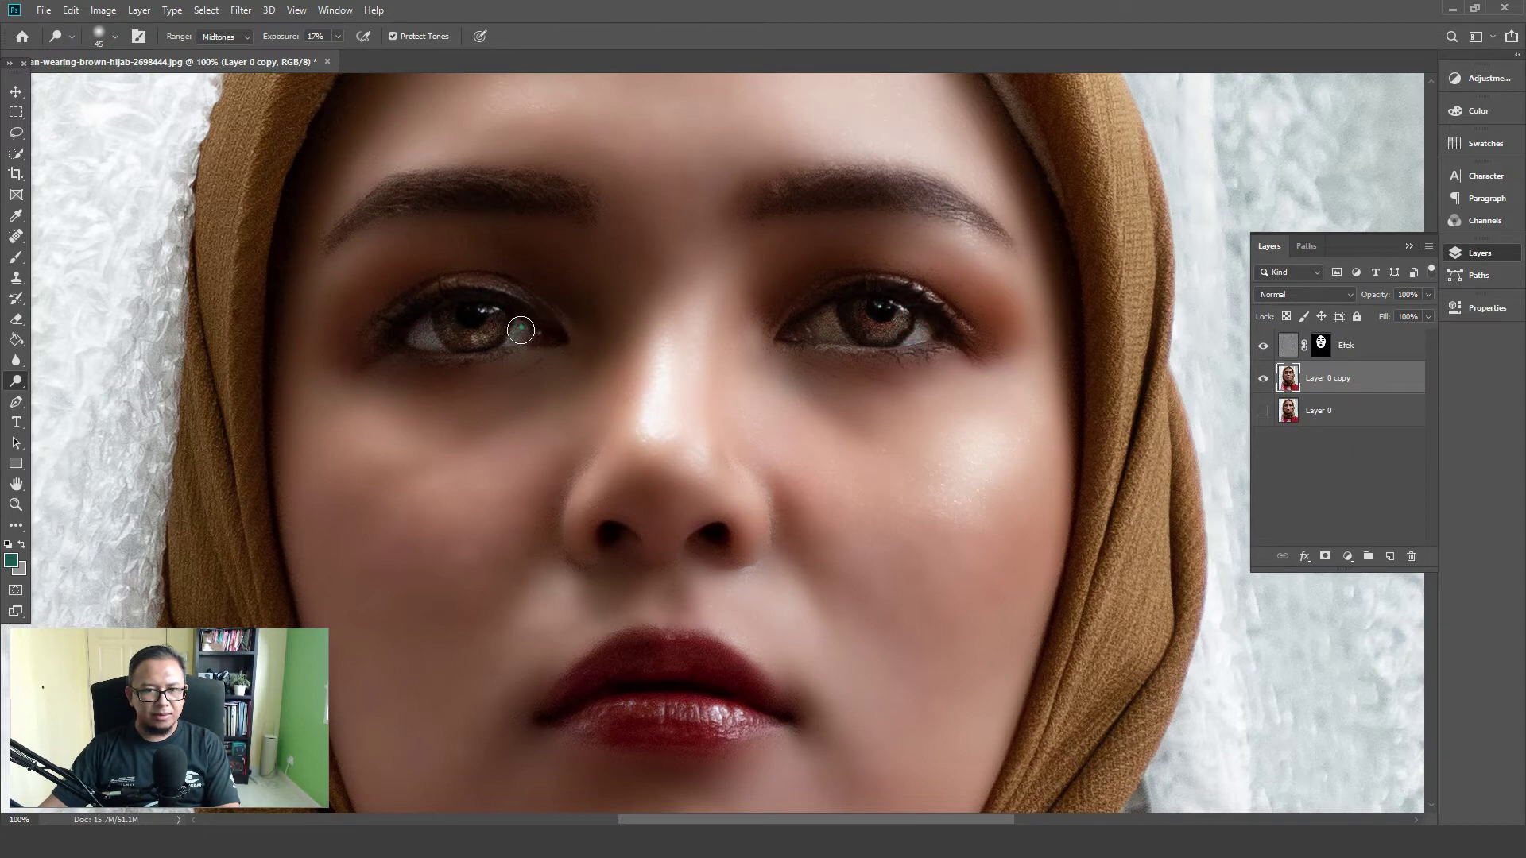
pyautogui.moveTo(521, 329); pyautogui.dragTo(439, 332)
pyautogui.click(427, 326)
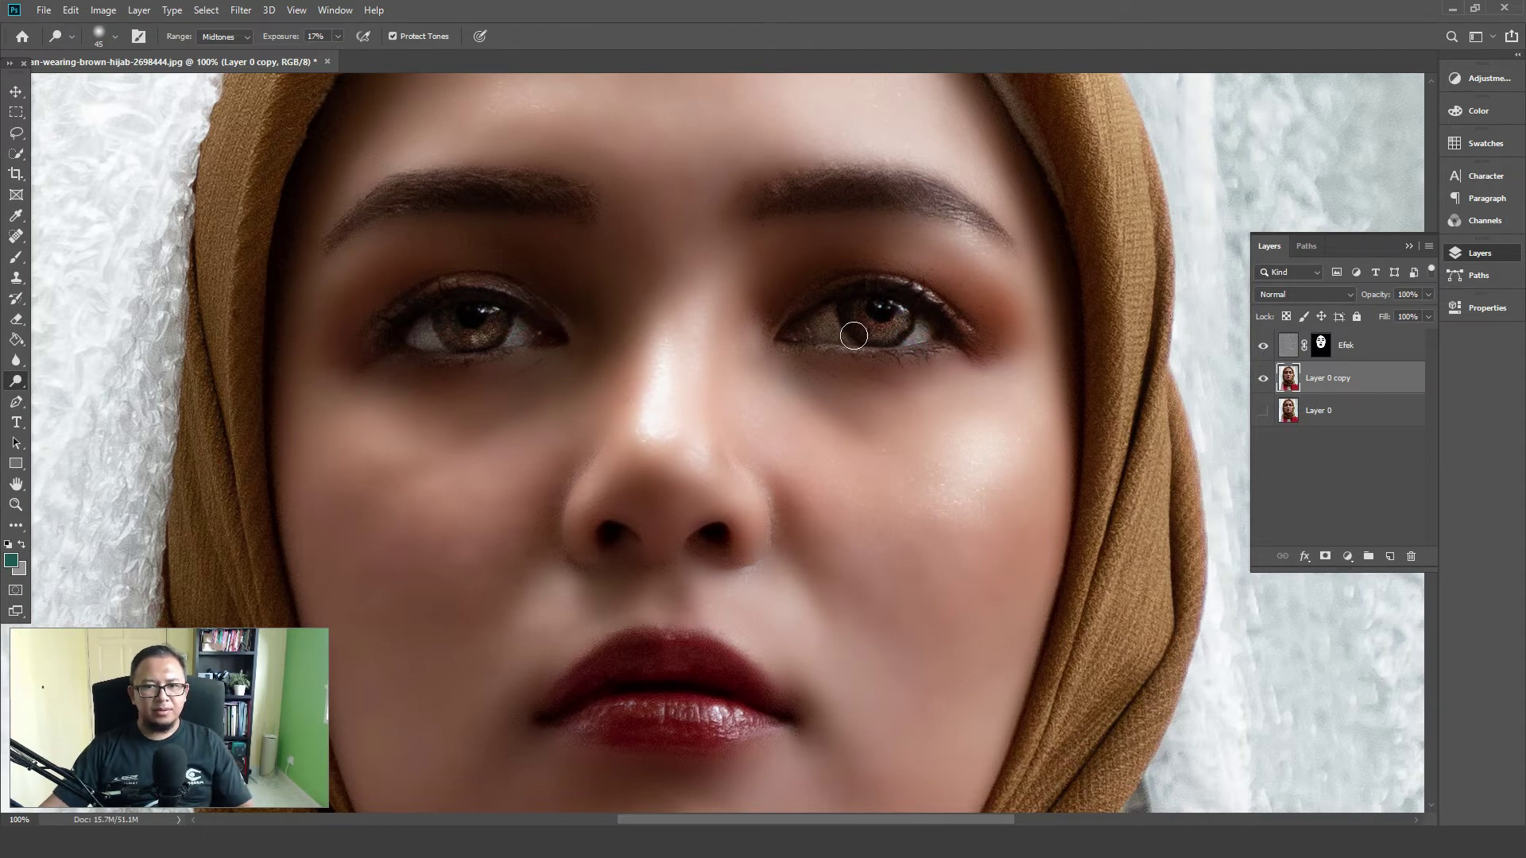
pyautogui.moveTo(838, 443); pyautogui.dragTo(813, 293)
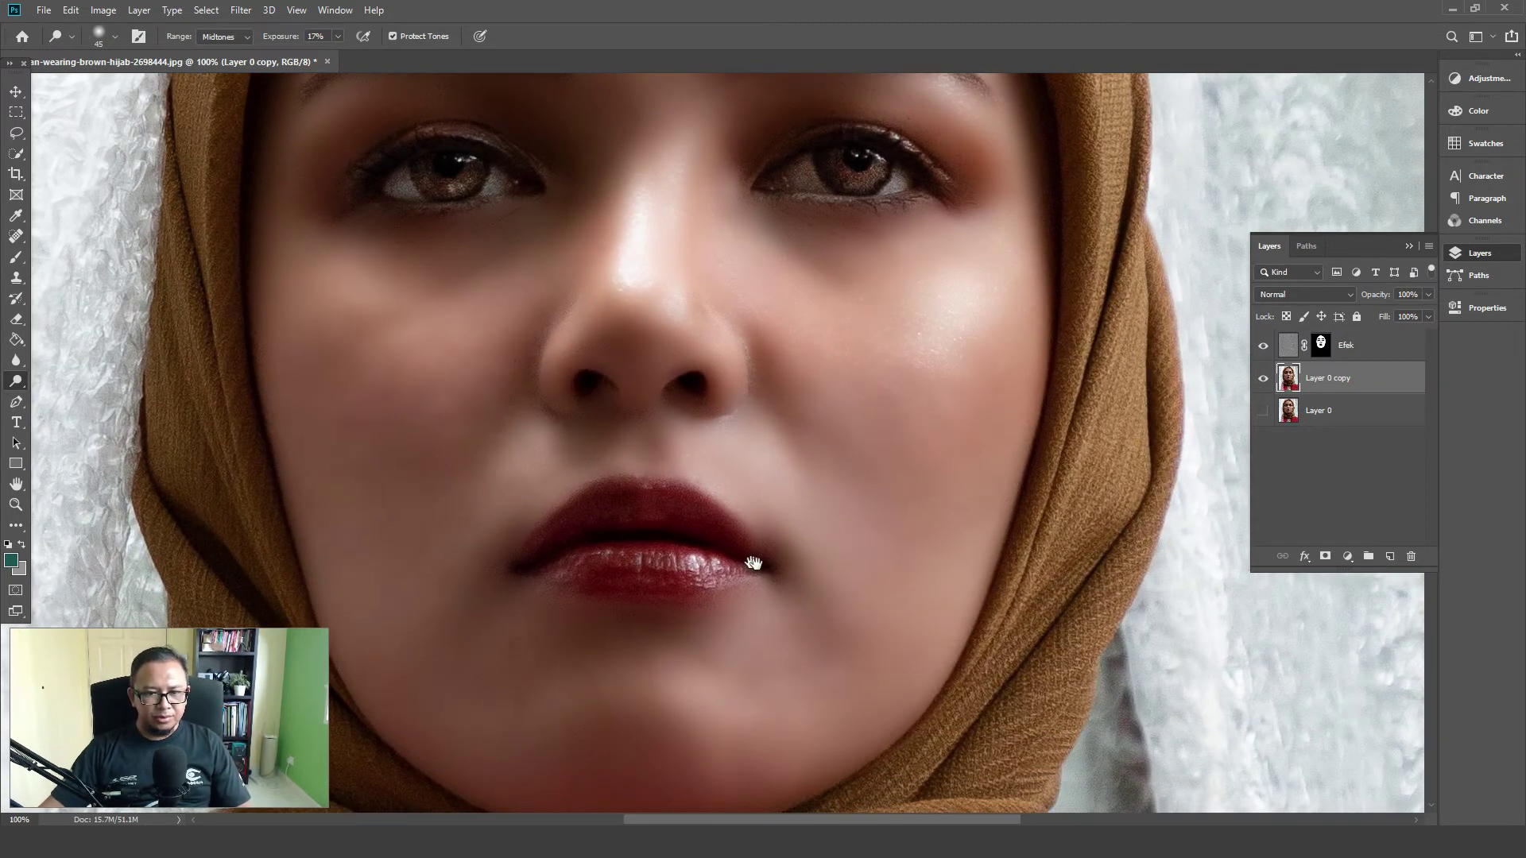
# Dodge a soft shine along the lower lip, then zoom out to 68.3% and recentre the face
pyautogui.moveTo(753, 562); pyautogui.dragTo(795, 613)
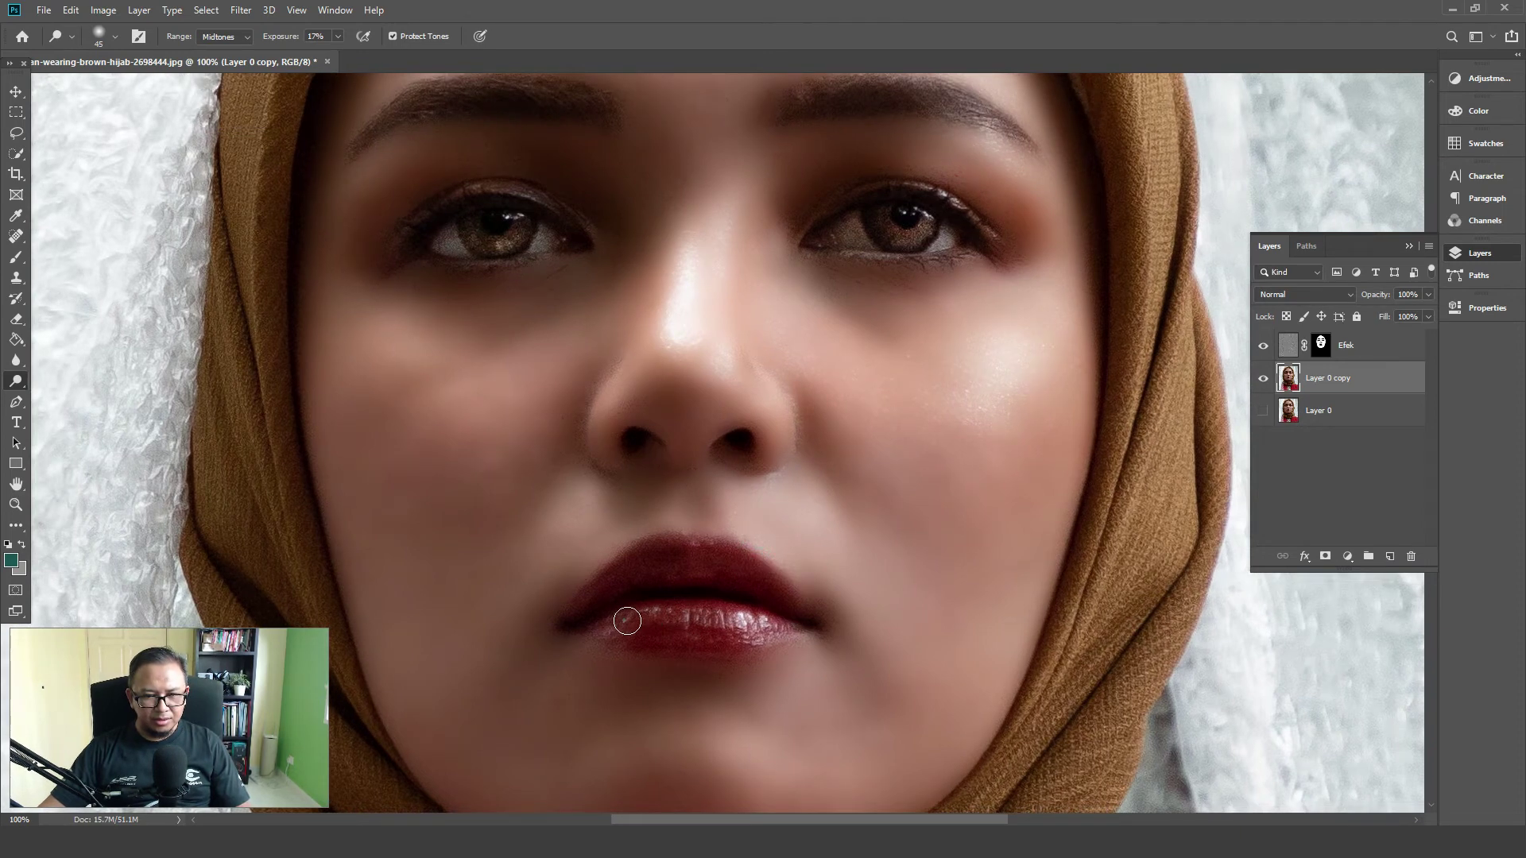
pyautogui.moveTo(627, 621)
pyautogui.mouseDown()
pyautogui.moveTo(771, 617)
pyautogui.moveTo(678, 552)
pyautogui.moveTo(599, 588)
pyautogui.moveTo(590, 619)
pyautogui.mouseUp()
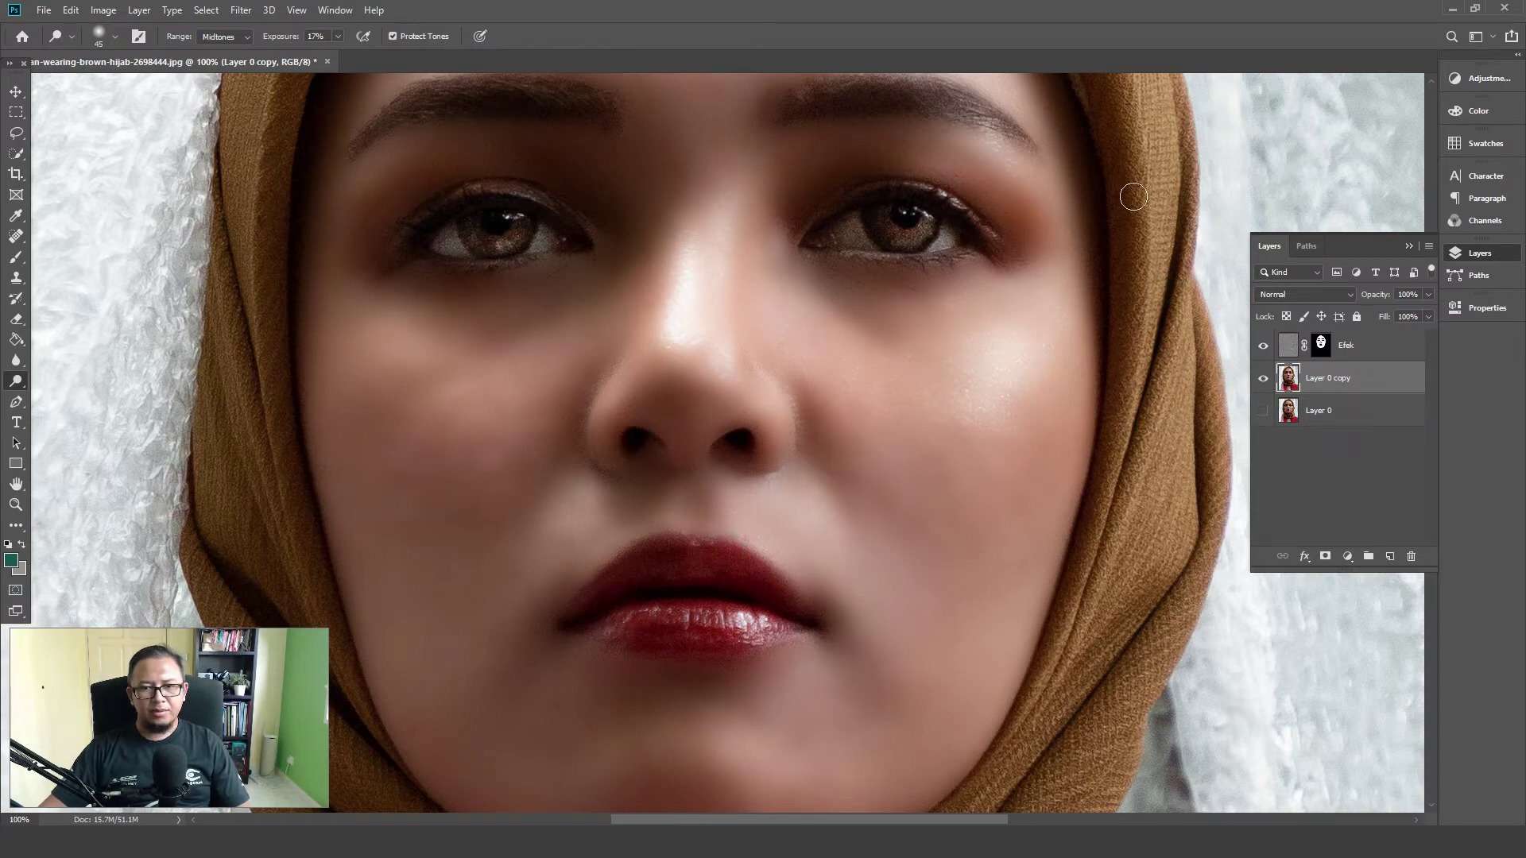
pyautogui.scroll(-2, 836, 407)
pyautogui.scroll(-1, 879, 572)
pyautogui.scroll(-1, 855, 381)
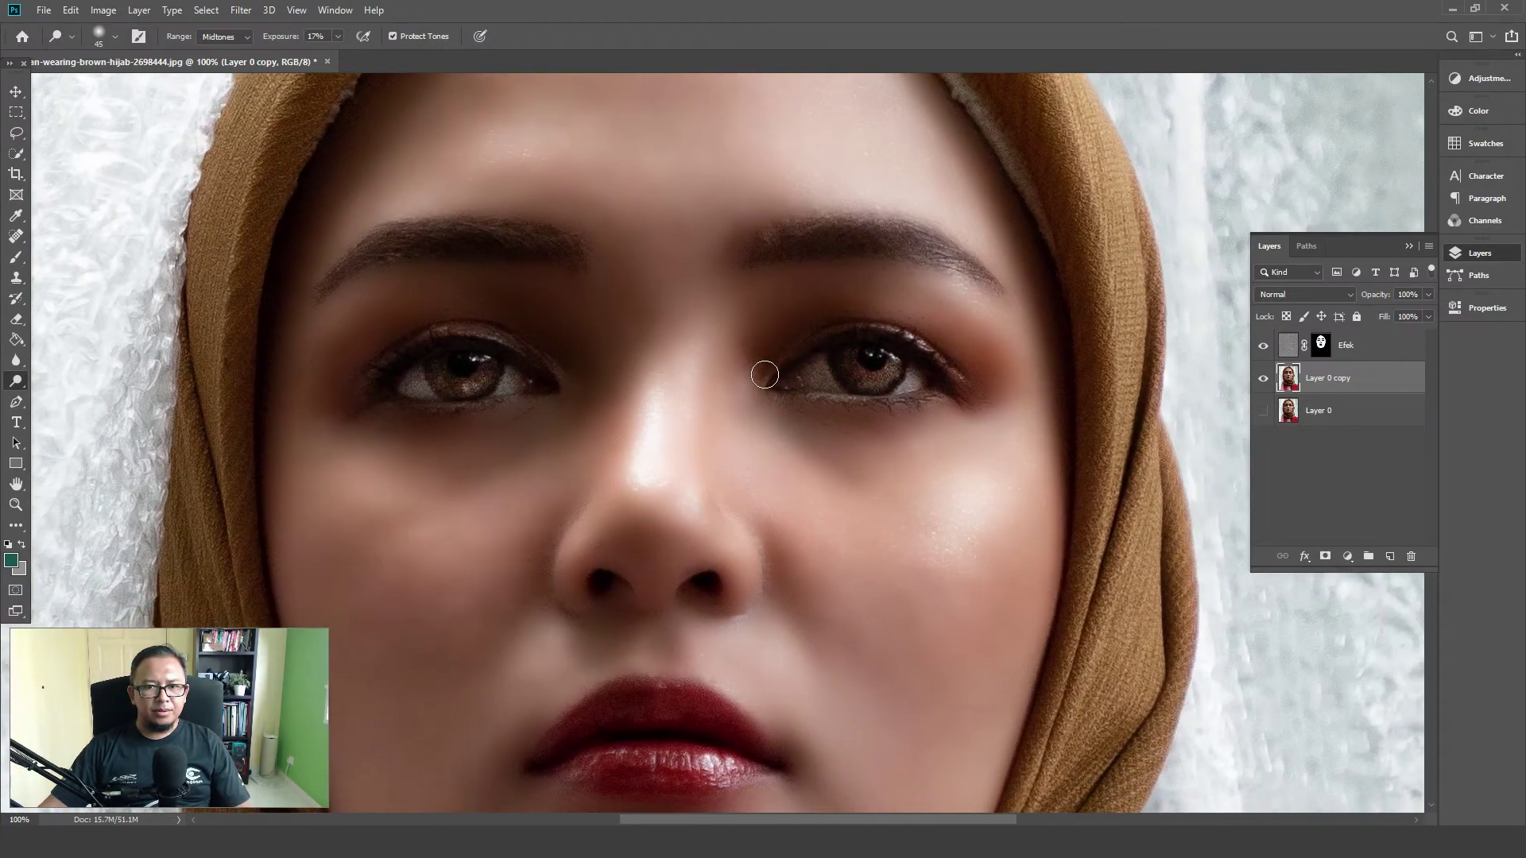
pyautogui.scroll(-1, 770, 368)
pyautogui.scroll(-1, 763, 377)
pyautogui.scroll(-1, 806, 433)
pyautogui.scroll(1, 834, 432)
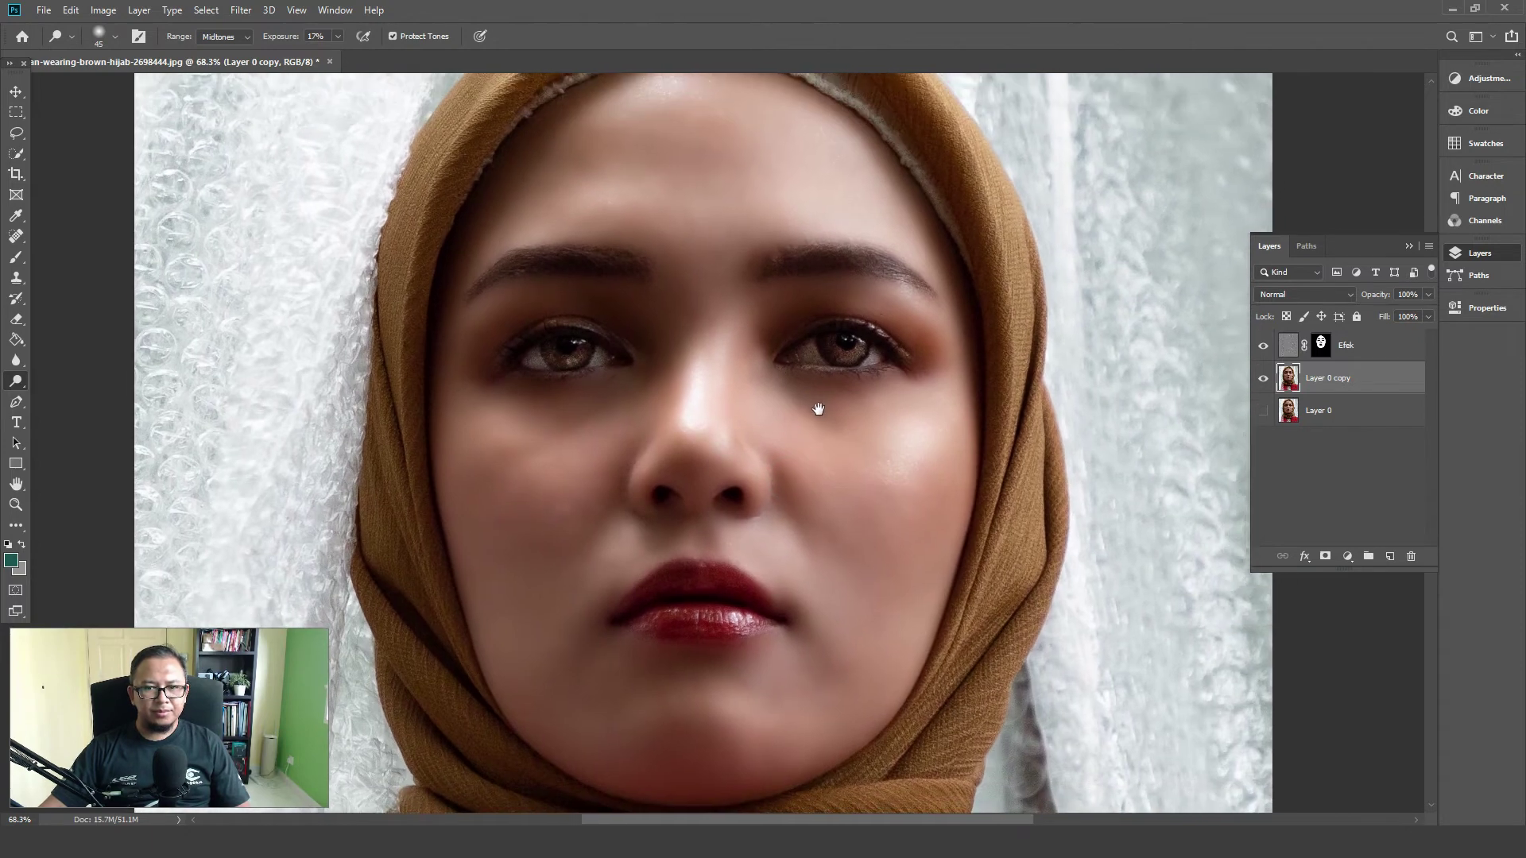
pyautogui.moveTo(777, 347); pyautogui.dragTo(766, 390)
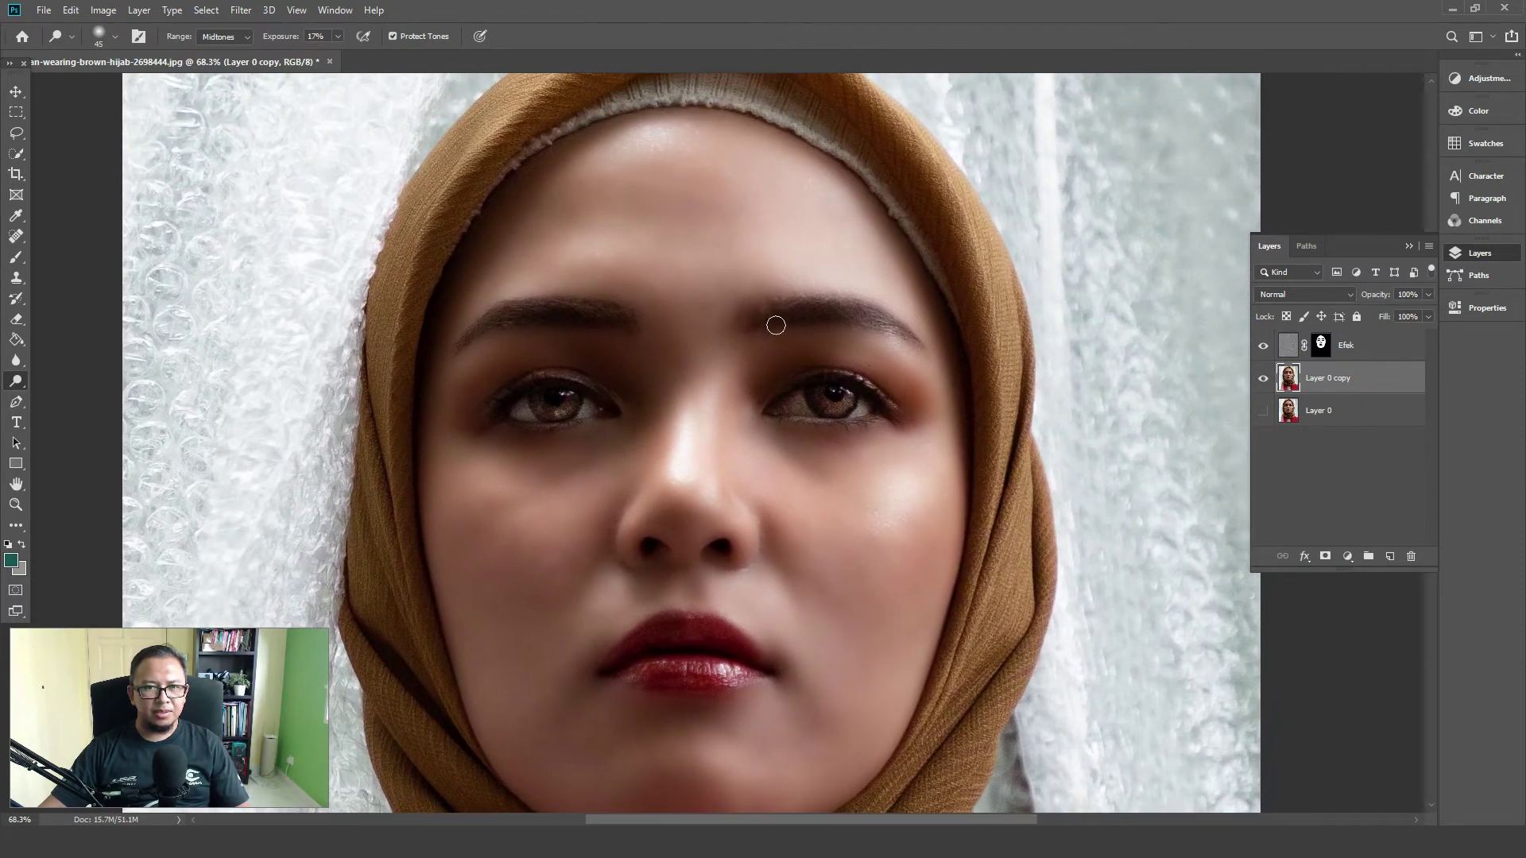
pyautogui.moveTo(771, 290); pyautogui.dragTo(732, 287)
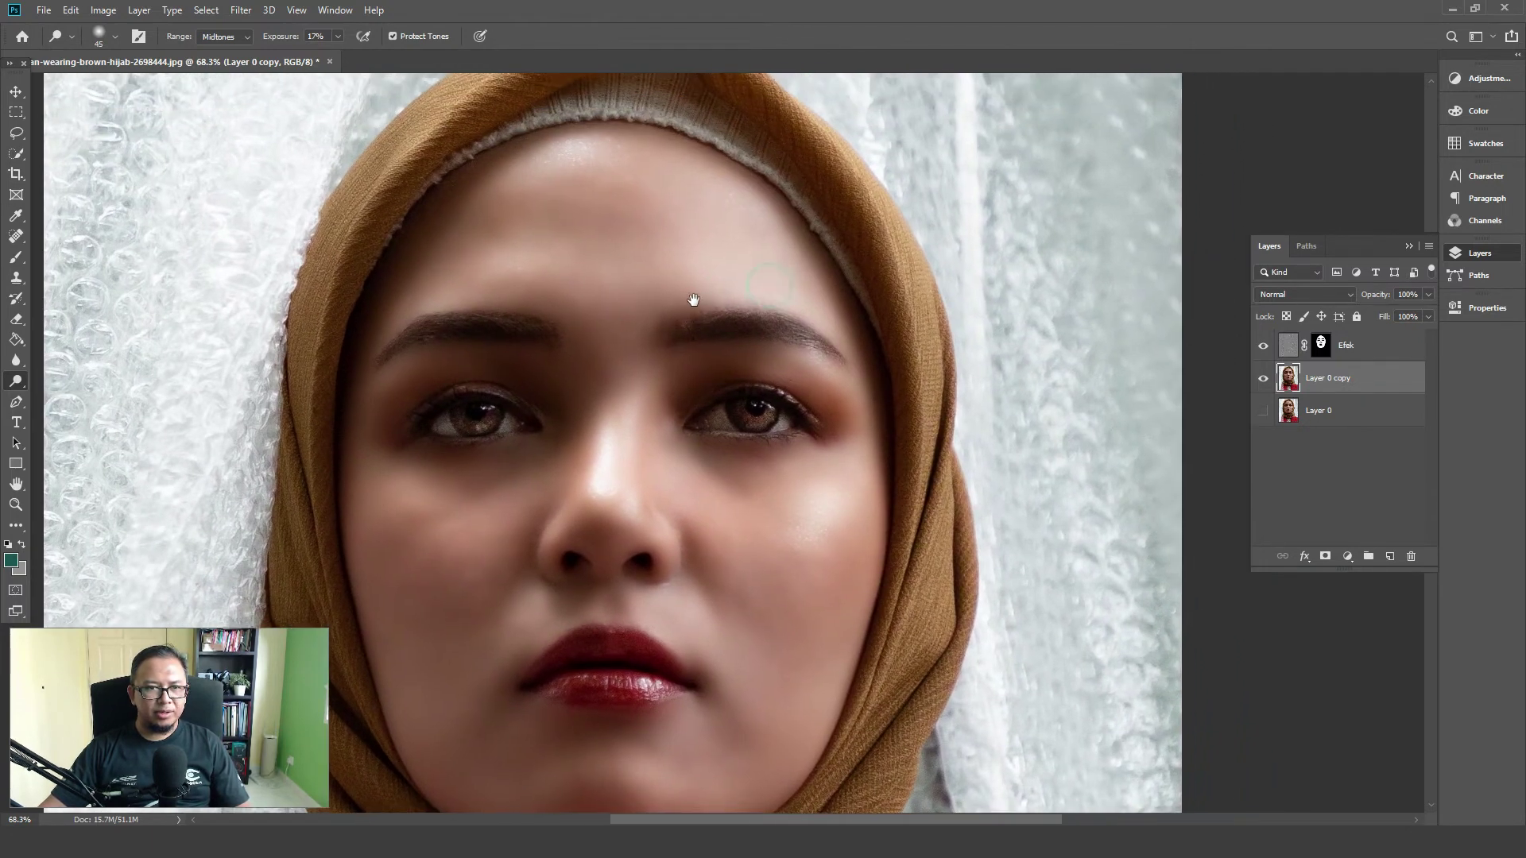
# Burn along both eyebrows with the Burn Tool (Shadows, 12%), then zoom out to 42.4%
pyautogui.rightClick(18, 383)
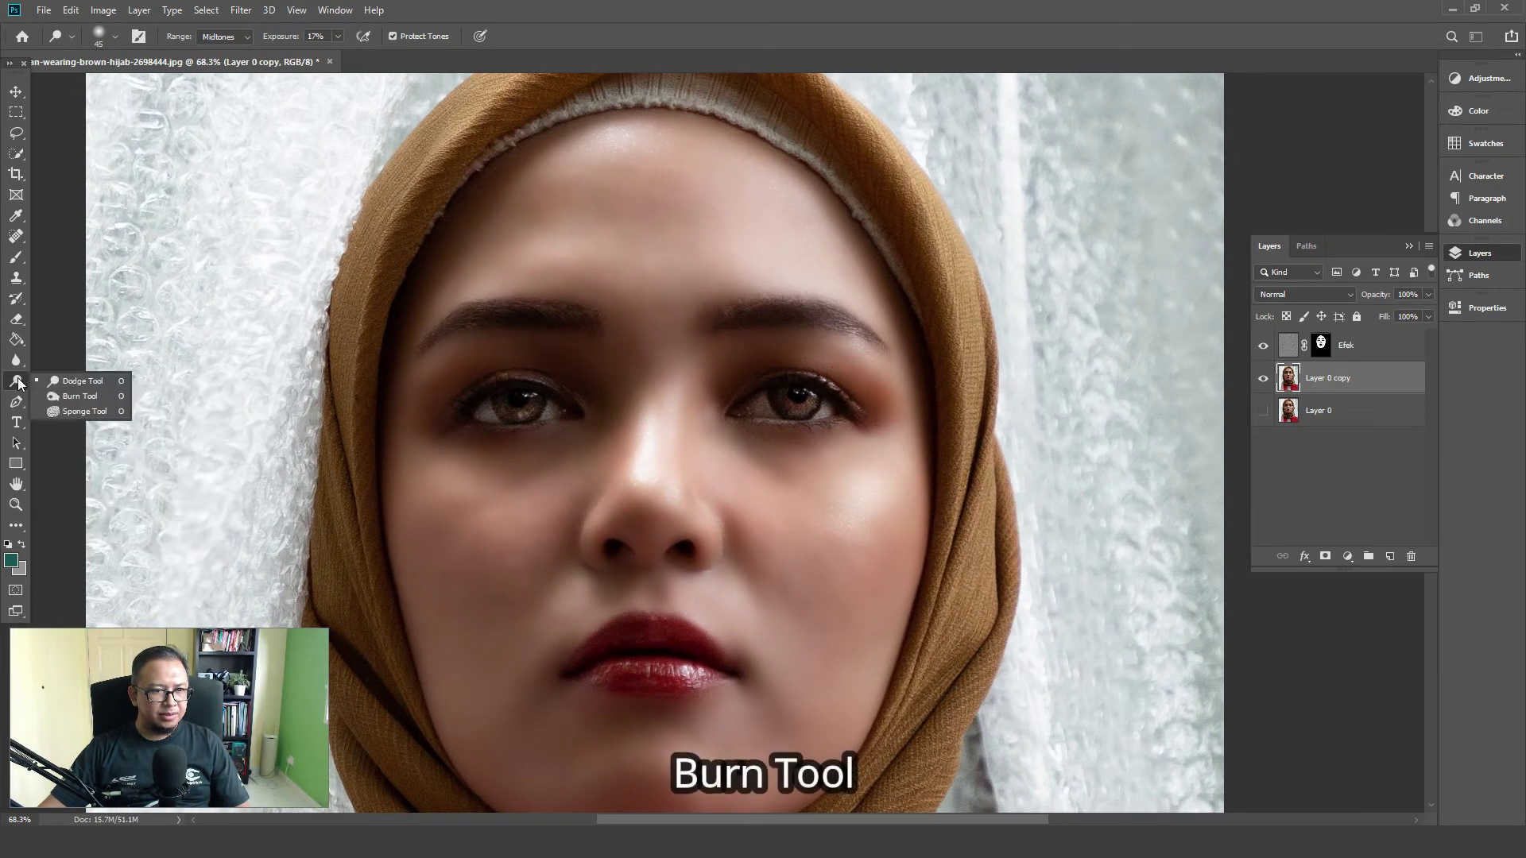
pyautogui.click(72, 397)
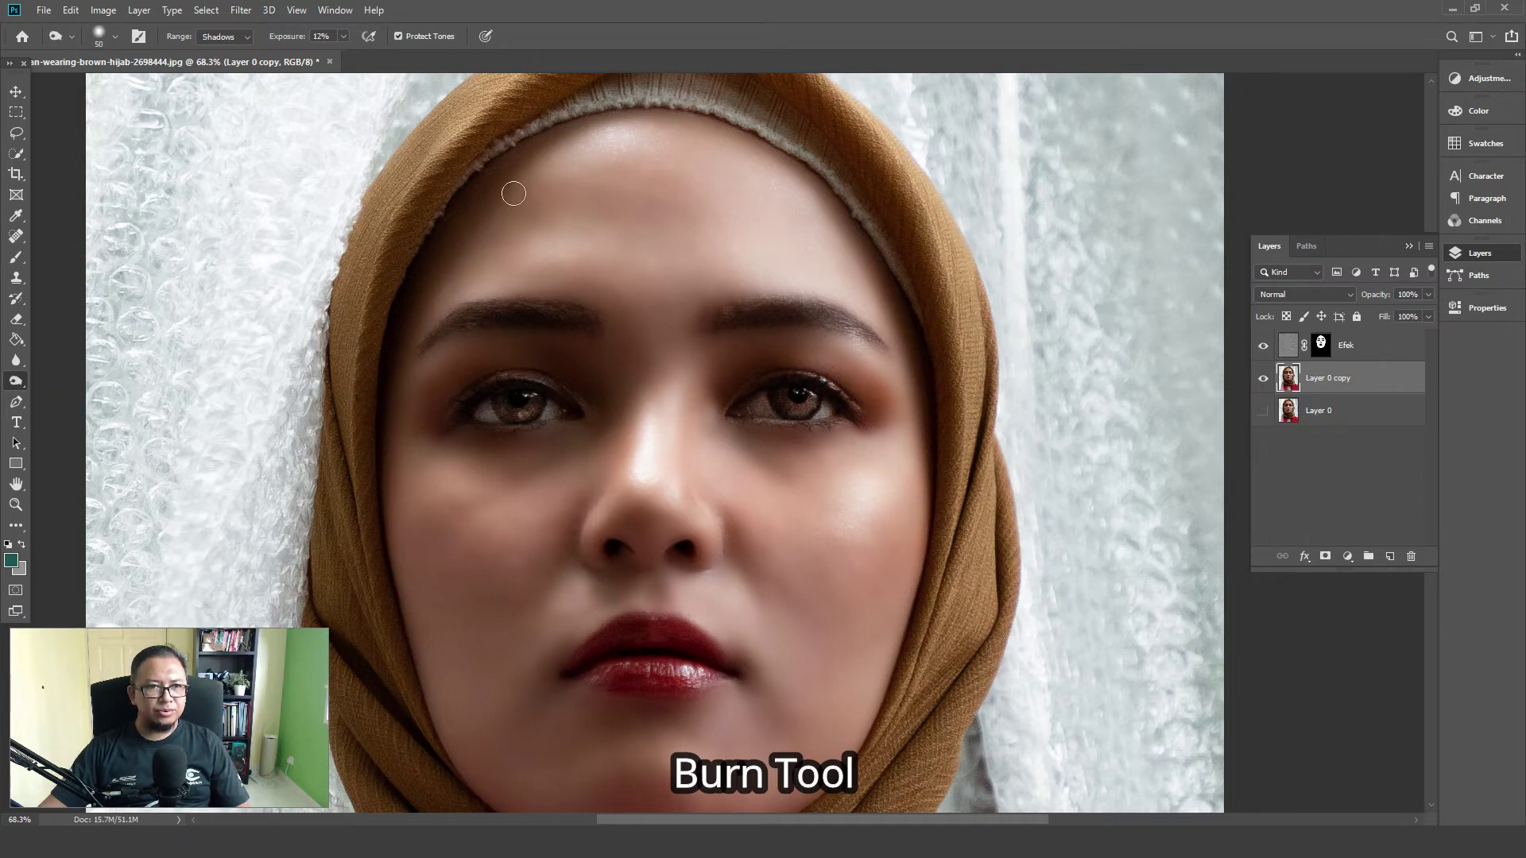
pyautogui.moveTo(589, 326)
pyautogui.mouseDown()
pyautogui.moveTo(518, 312)
pyautogui.moveTo(432, 334)
pyautogui.mouseUp()
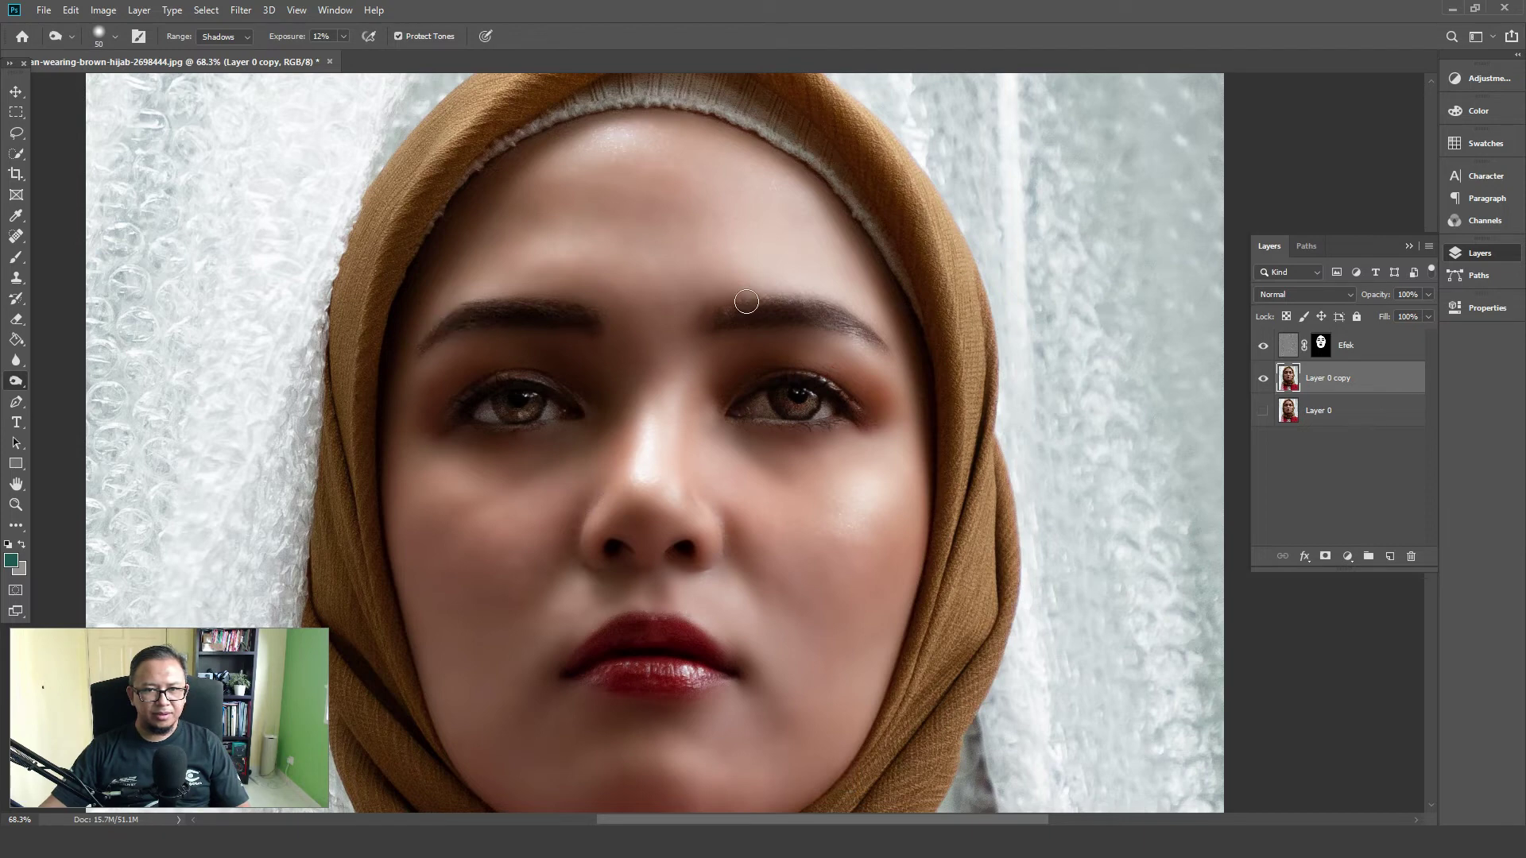
pyautogui.moveTo(731, 319)
pyautogui.mouseDown()
pyautogui.moveTo(784, 307)
pyautogui.moveTo(863, 327)
pyautogui.moveTo(832, 310)
pyautogui.moveTo(808, 333)
pyautogui.mouseUp()
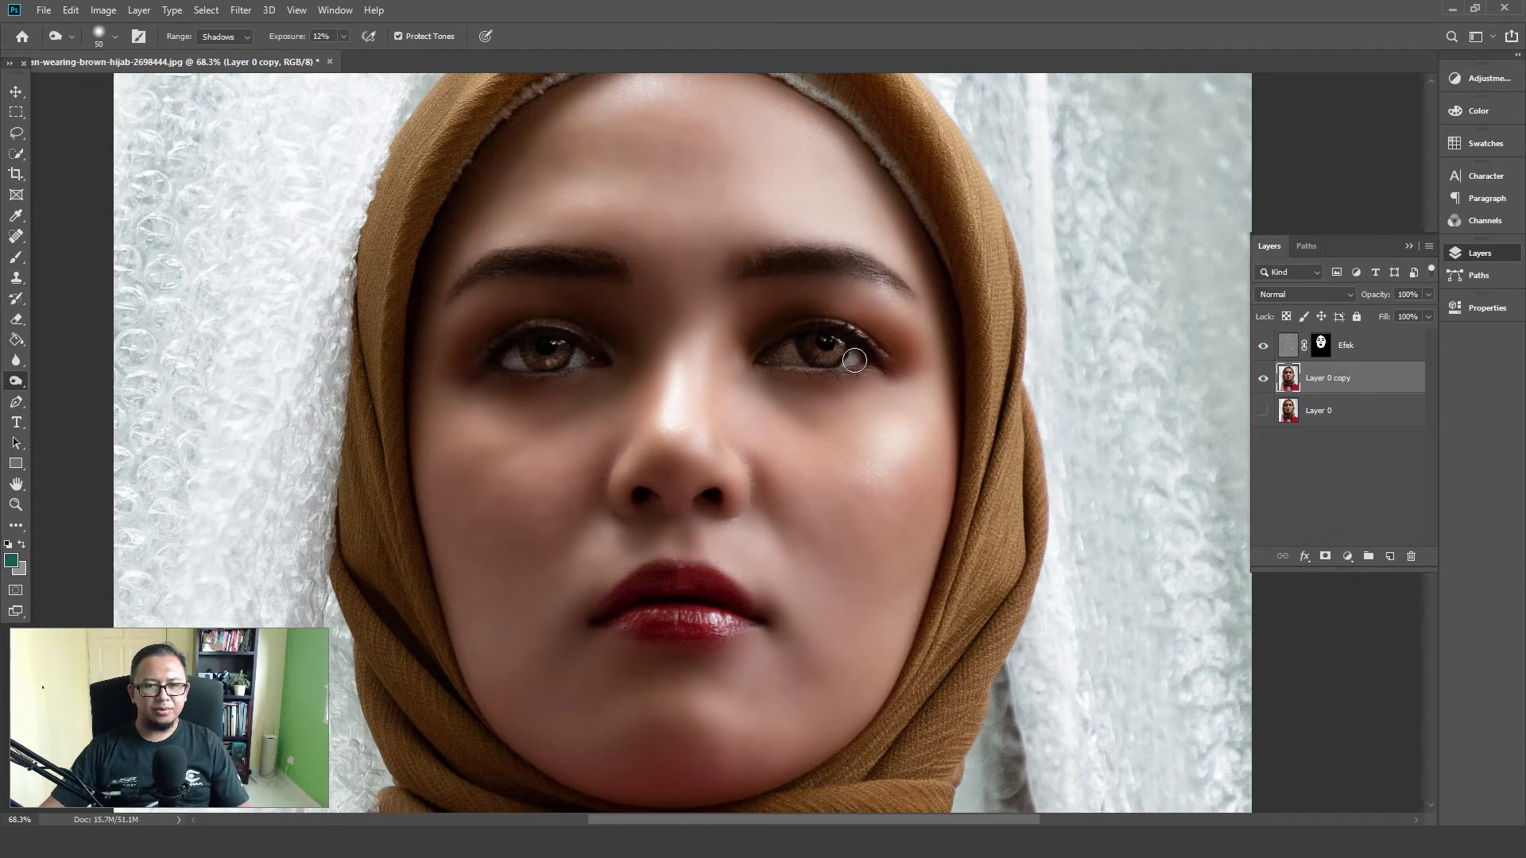
pyautogui.keyDown('alt'); pyautogui.scroll(-2, 854, 360); pyautogui.keyUp('alt')
pyautogui.keyDown('alt'); pyautogui.scroll(-1, 943, 391); pyautogui.keyUp('alt')
pyautogui.keyDown('alt'); pyautogui.scroll(-1, 922, 350); pyautogui.keyUp('alt')
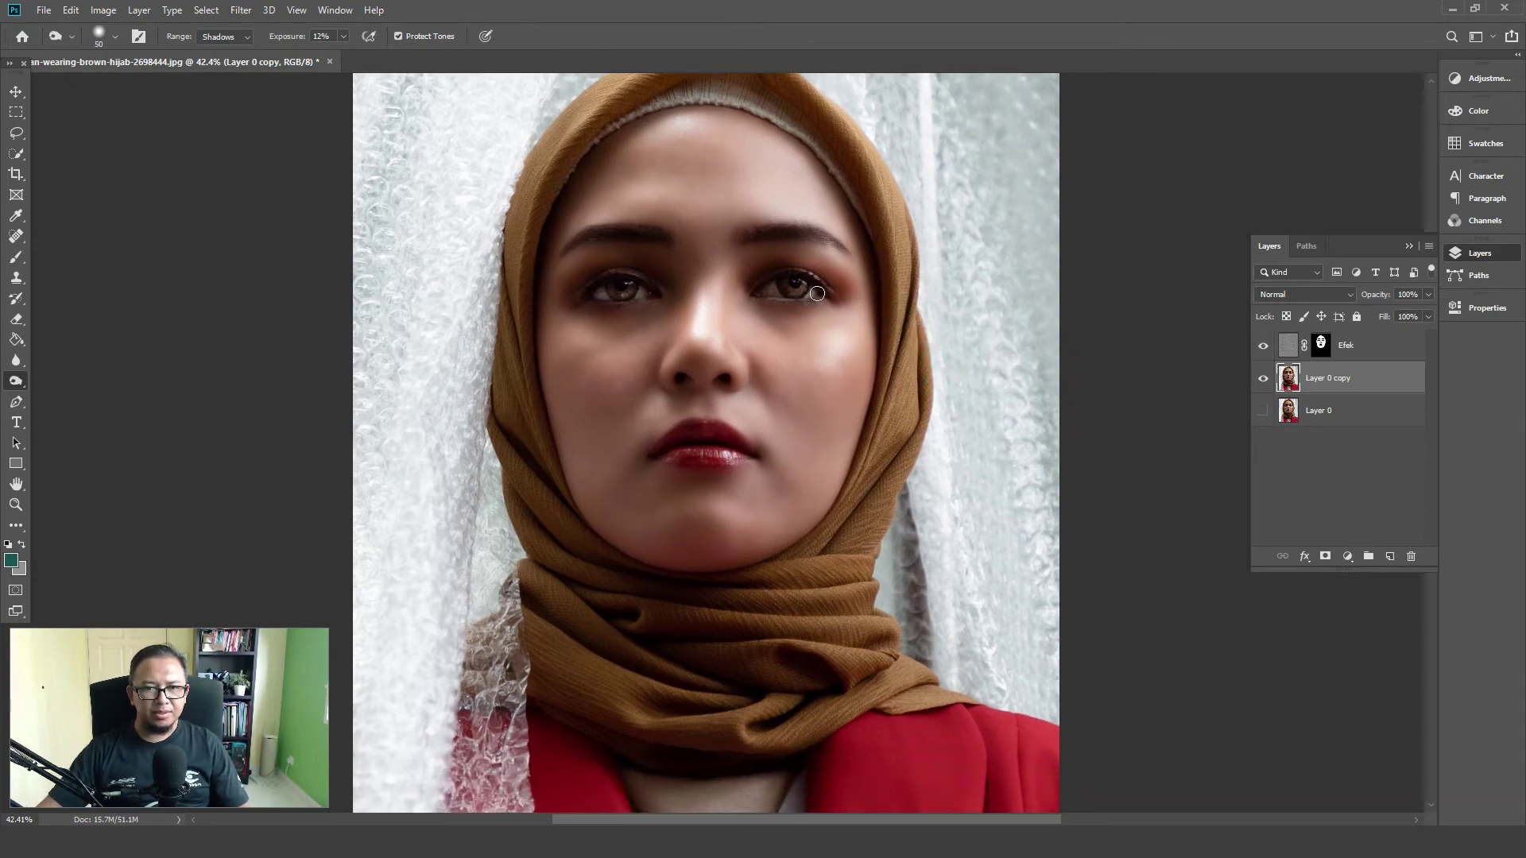
pyautogui.moveTo(904, 347)
pyautogui.mouseDown()
pyautogui.moveTo(892, 252)
pyautogui.moveTo(913, 442)
pyautogui.moveTo(924, 383)
pyautogui.moveTo(909, 422)
pyautogui.mouseUp()
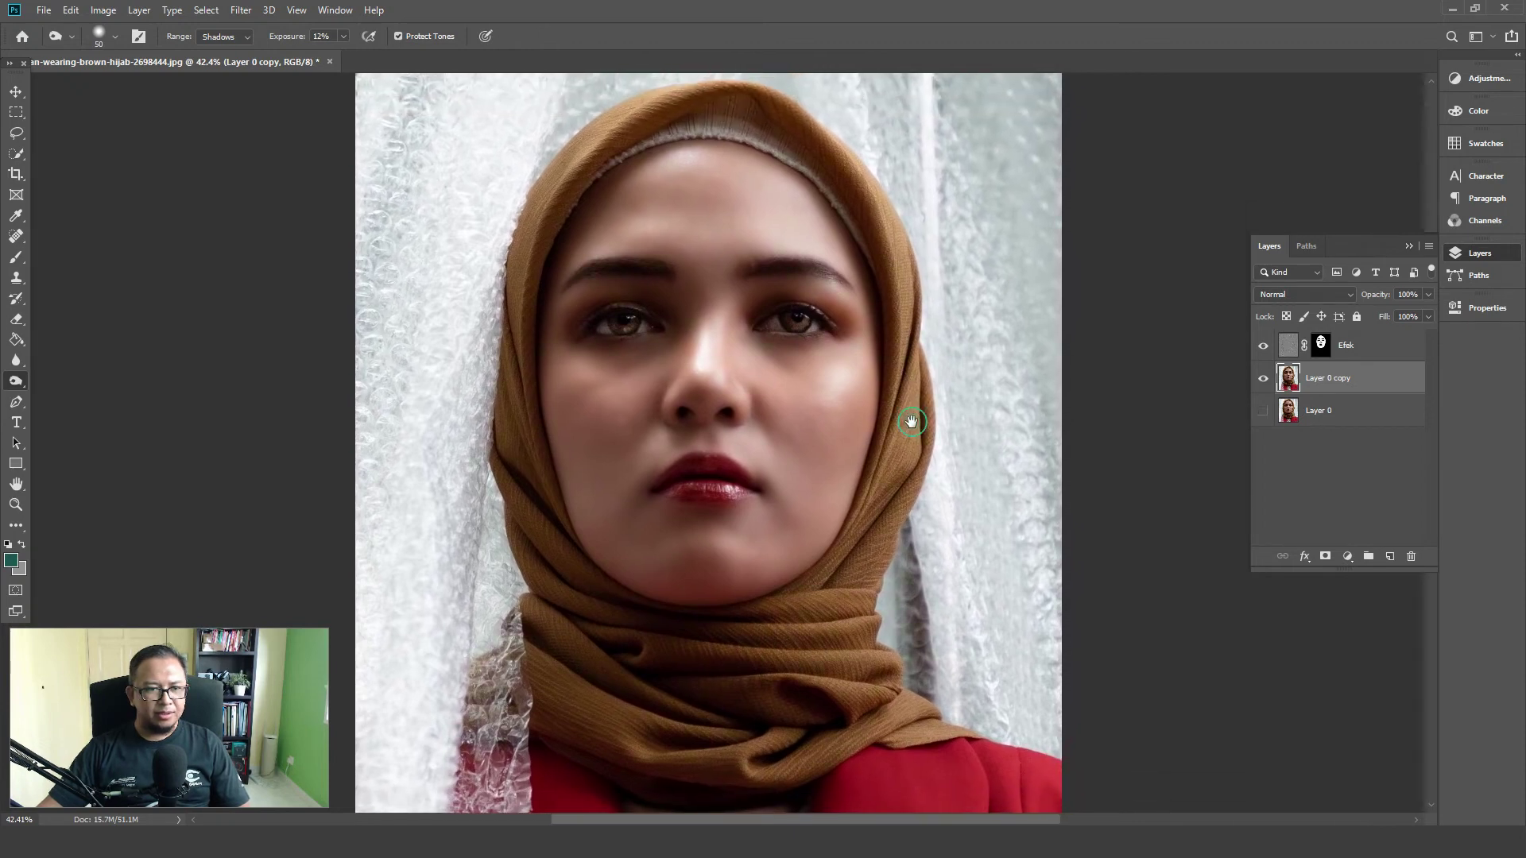
pyautogui.rightClick(13, 383)
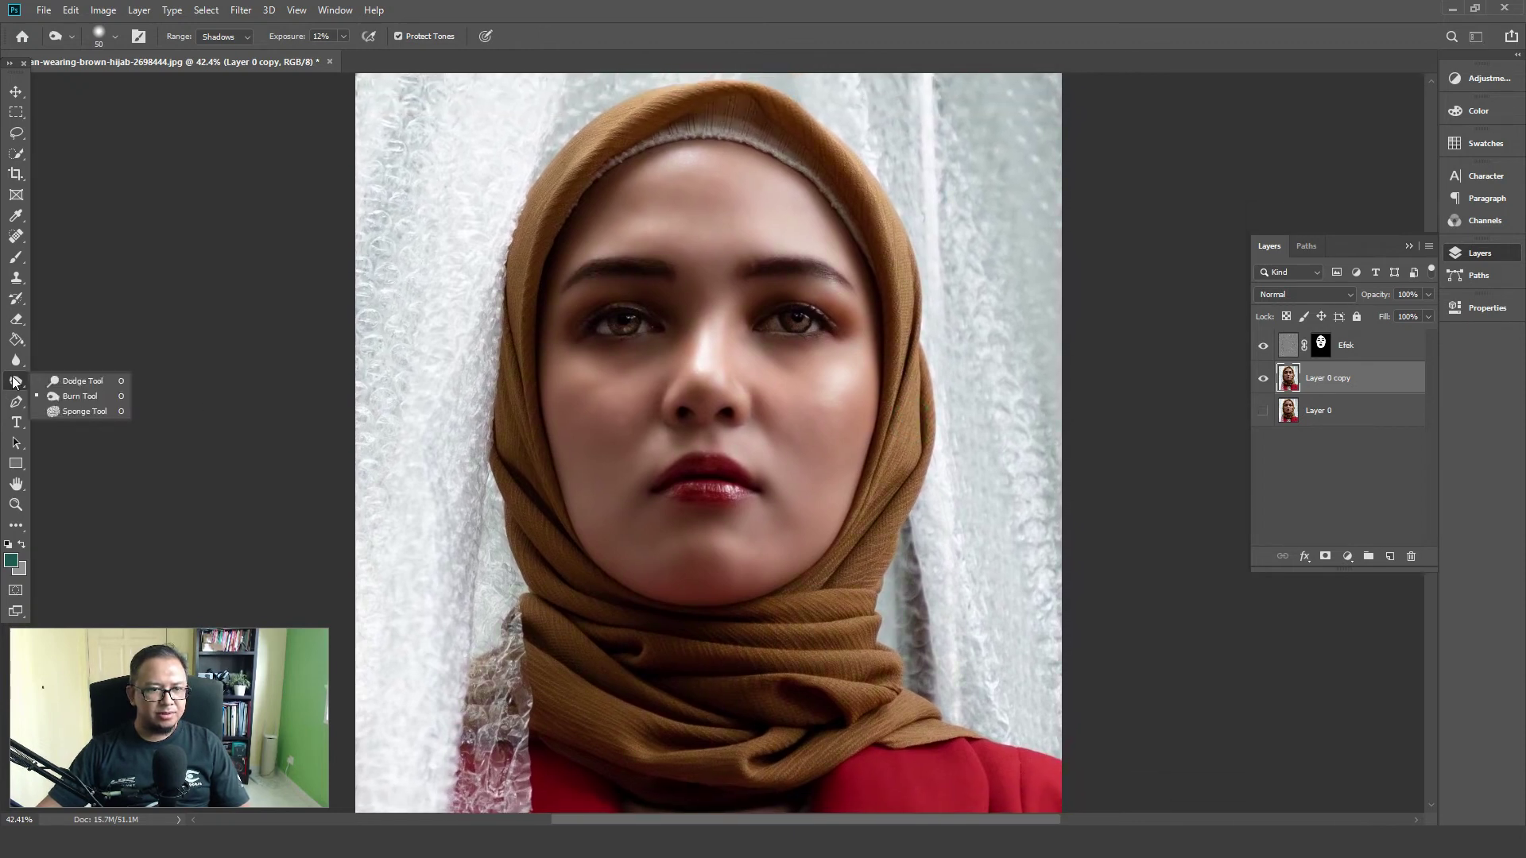
# With Dodge back on Midtones 17% and a 60 brush, lighten the hijab edges around the face
pyautogui.click(61, 381)
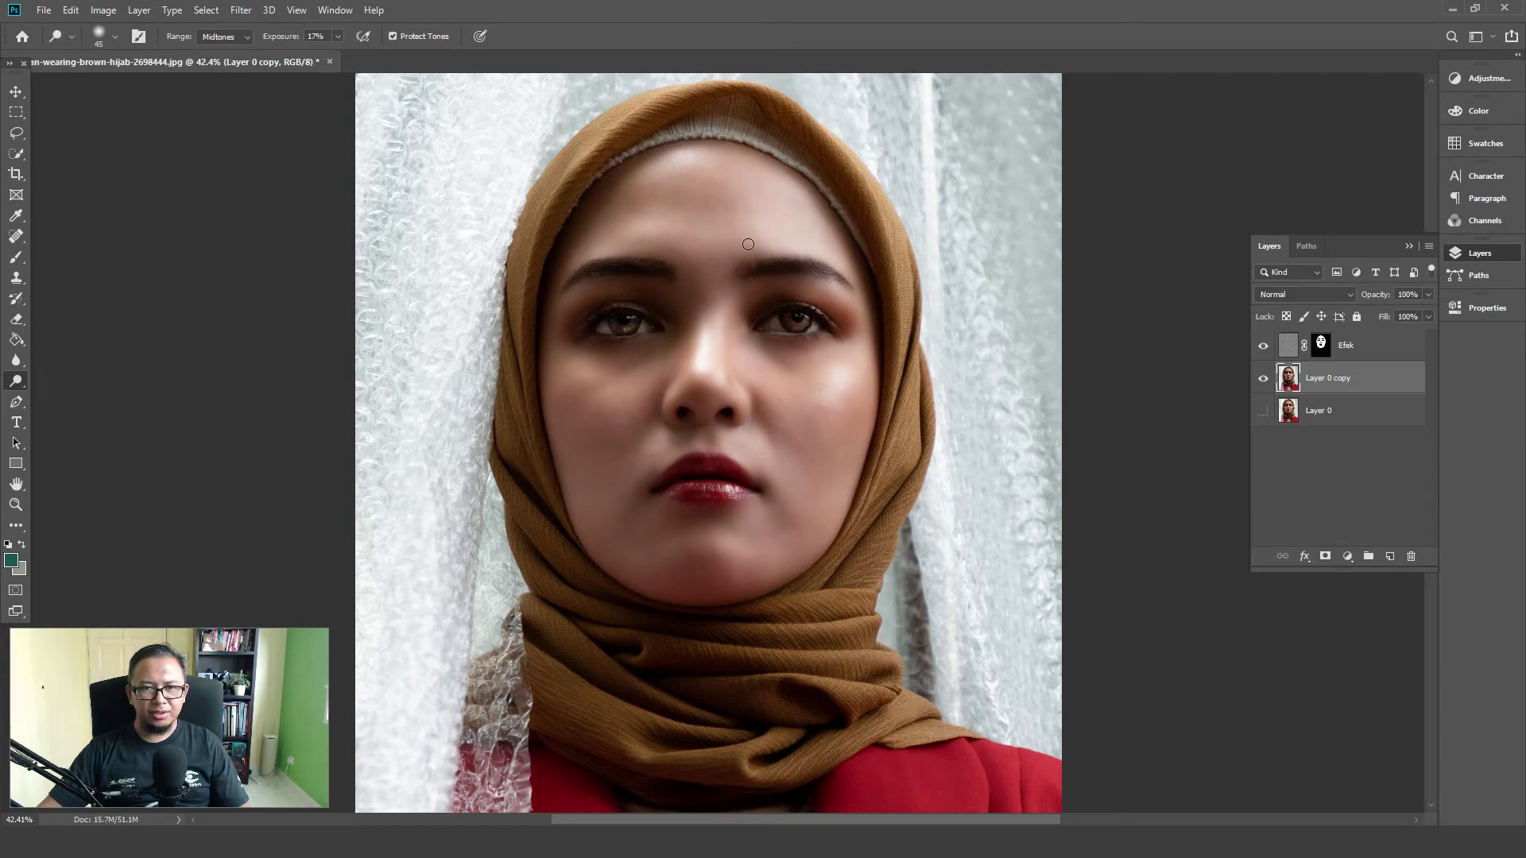
pyautogui.press(']')
pyautogui.press(']')
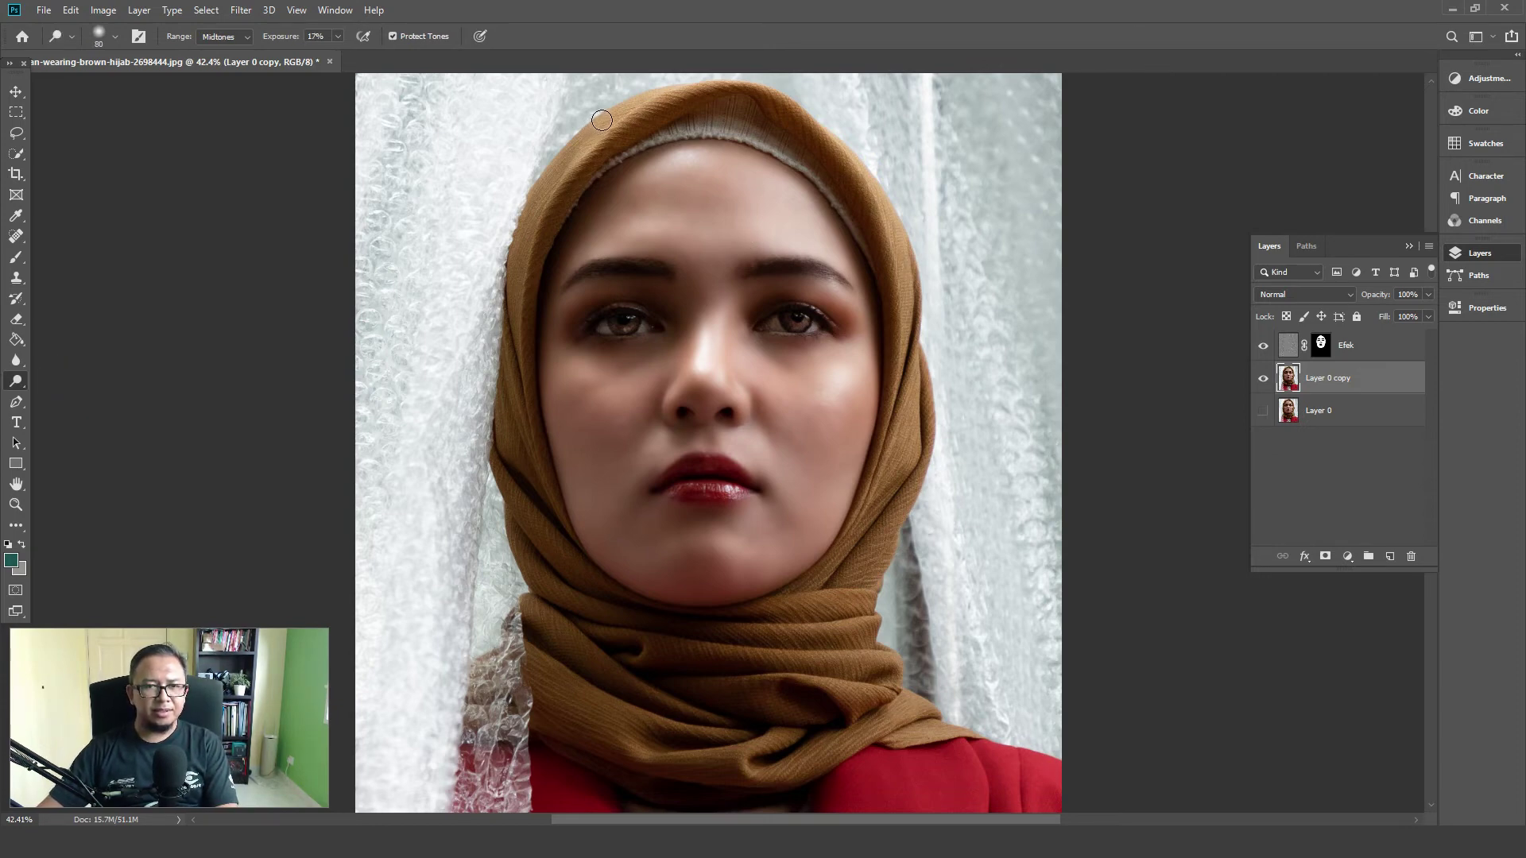
pyautogui.moveTo(656, 93); pyautogui.dragTo(529, 233)
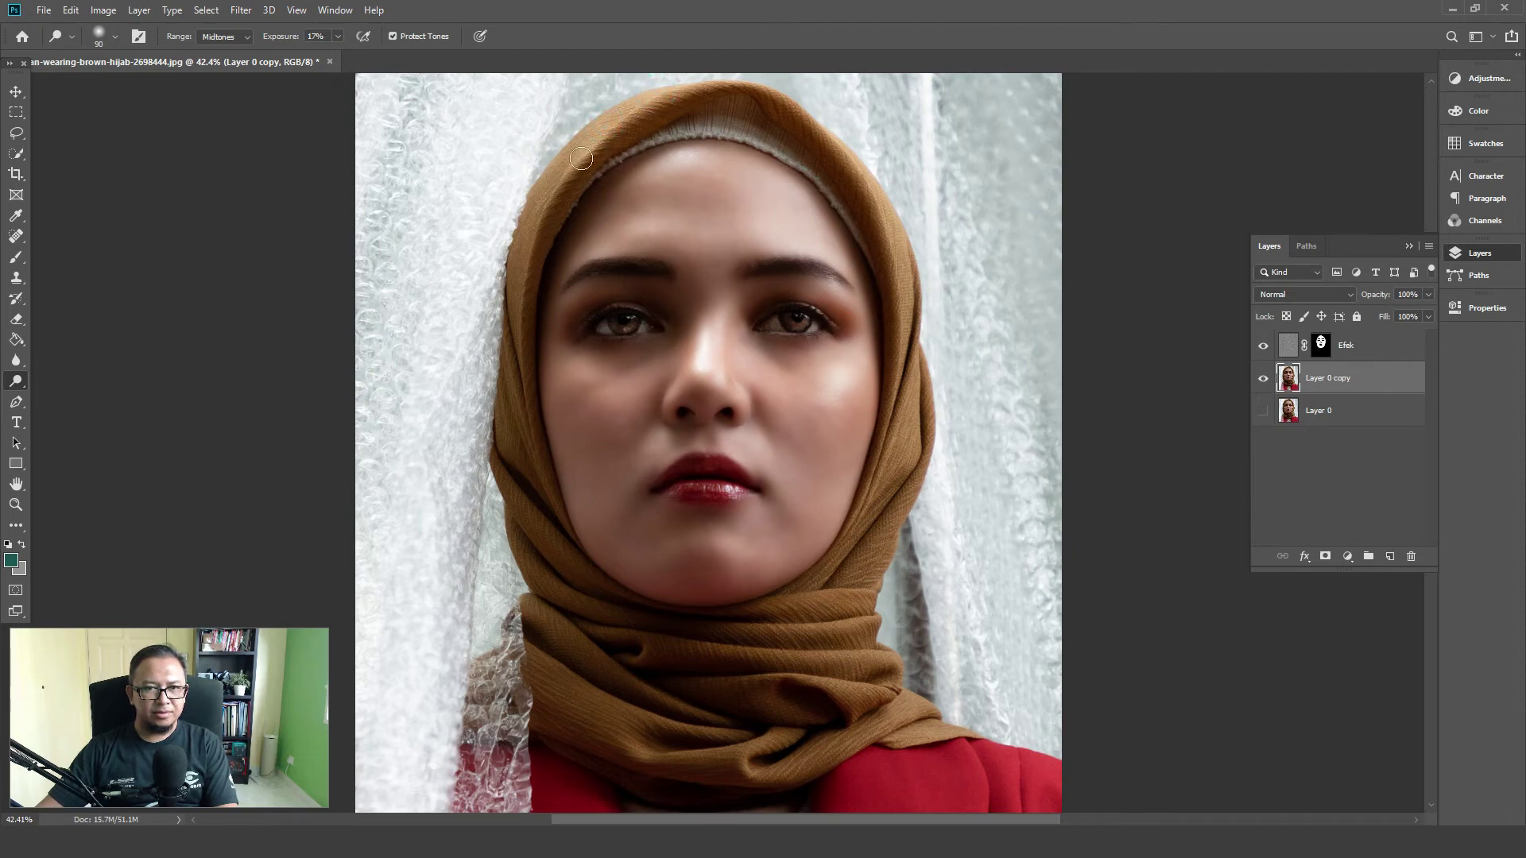
pyautogui.moveTo(581, 158)
pyautogui.mouseDown()
pyautogui.moveTo(736, 95)
pyautogui.moveTo(862, 137)
pyautogui.moveTo(899, 319)
pyautogui.mouseUp()
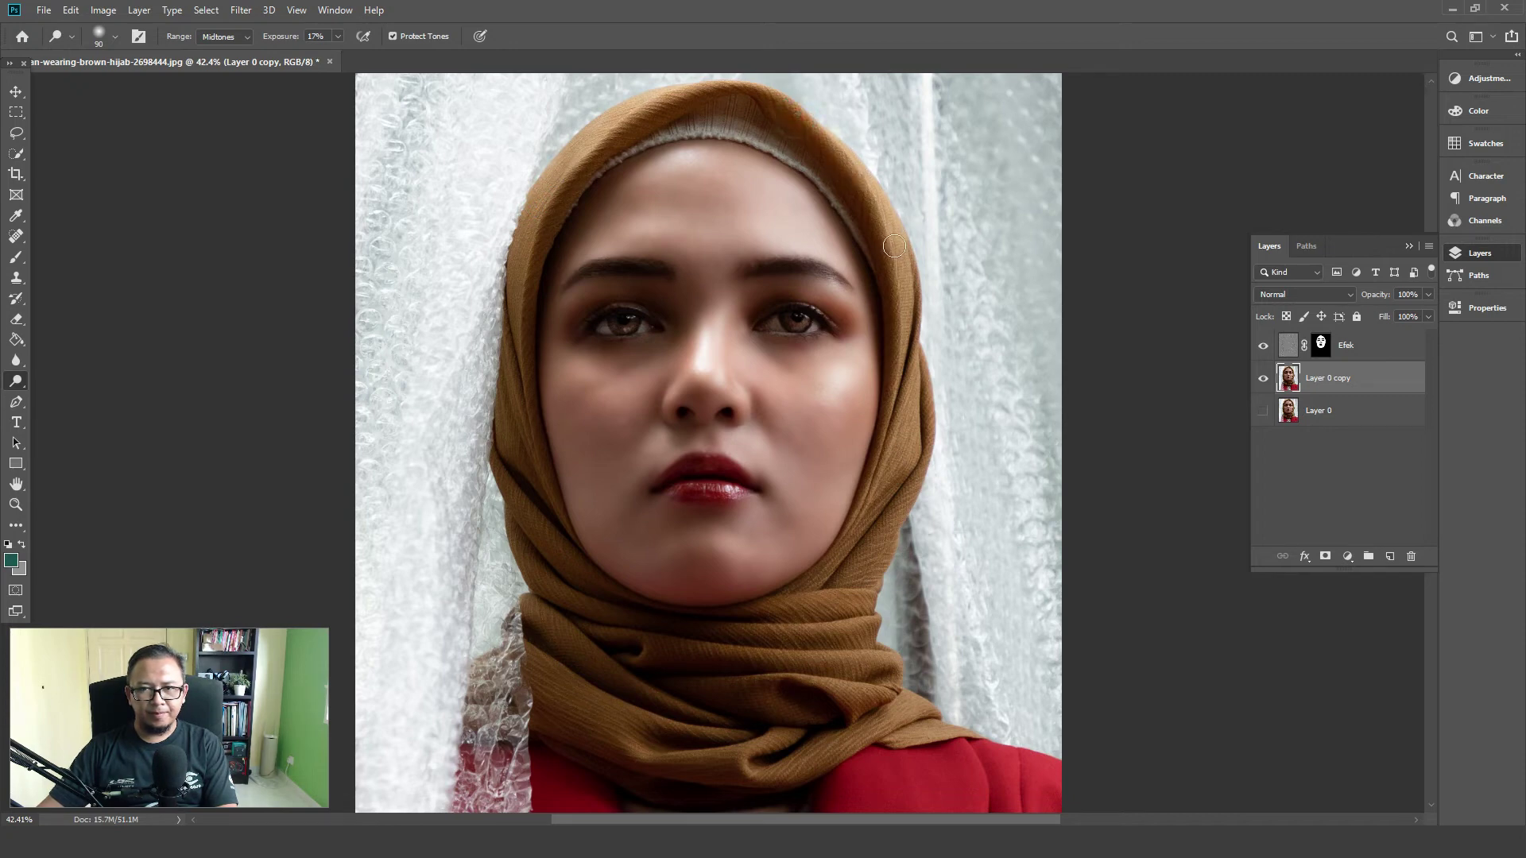
pyautogui.moveTo(895, 265)
pyautogui.mouseDown()
pyautogui.moveTo(919, 396)
pyautogui.moveTo(904, 450)
pyautogui.moveTo(921, 470)
pyautogui.moveTo(912, 419)
pyautogui.mouseUp()
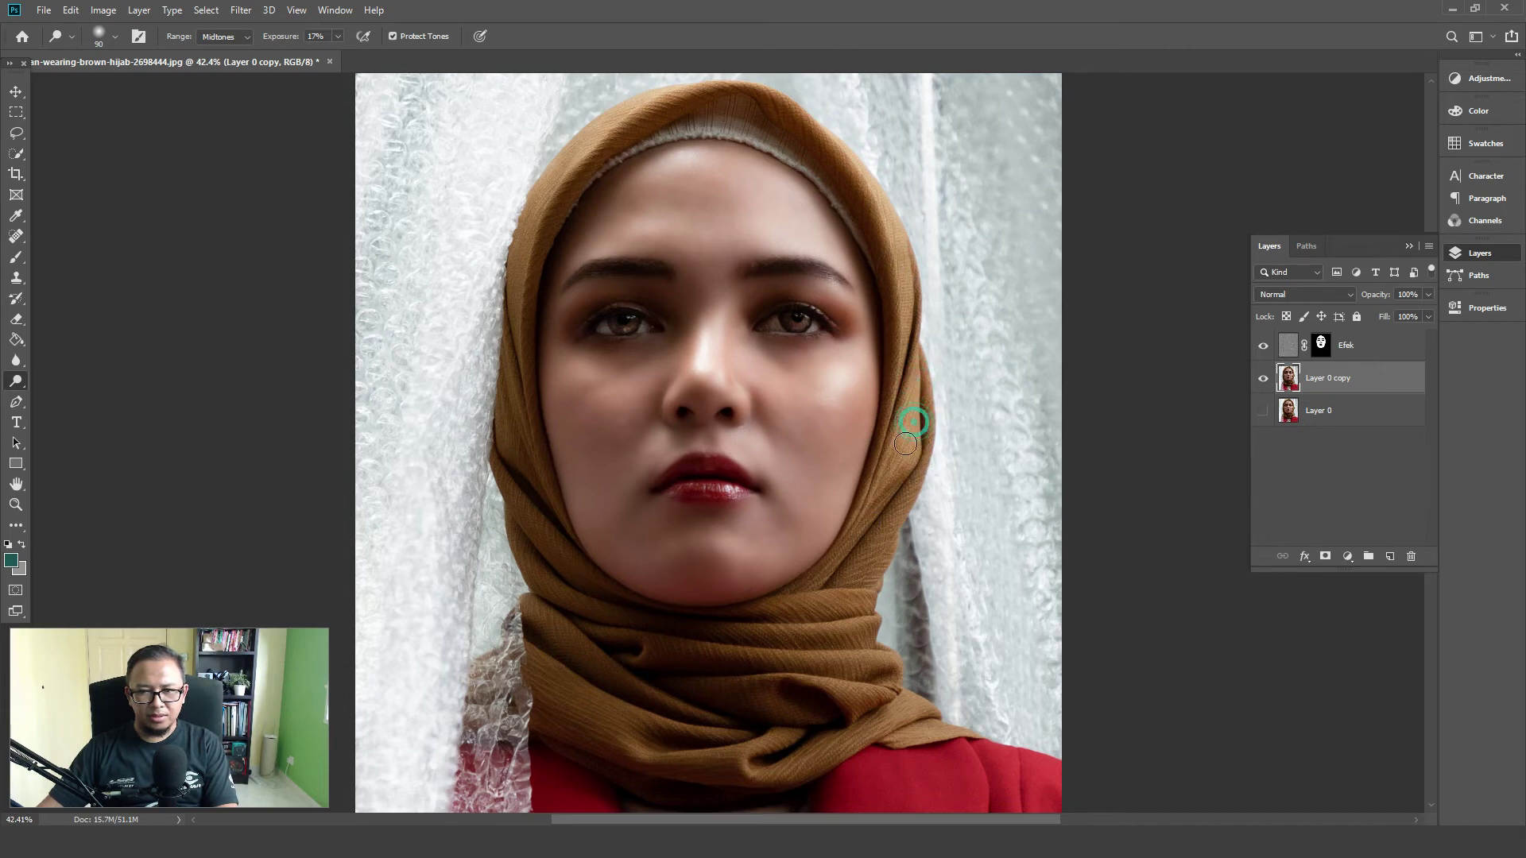
pyautogui.moveTo(509, 350)
pyautogui.mouseDown()
pyautogui.moveTo(501, 436)
pyautogui.moveTo(535, 589)
pyautogui.moveTo(568, 573)
pyautogui.mouseUp()
# Lighten the hijab folds on both sides of the neck and beneath the chin
pyautogui.moveTo(503, 520); pyautogui.dragTo(546, 604)
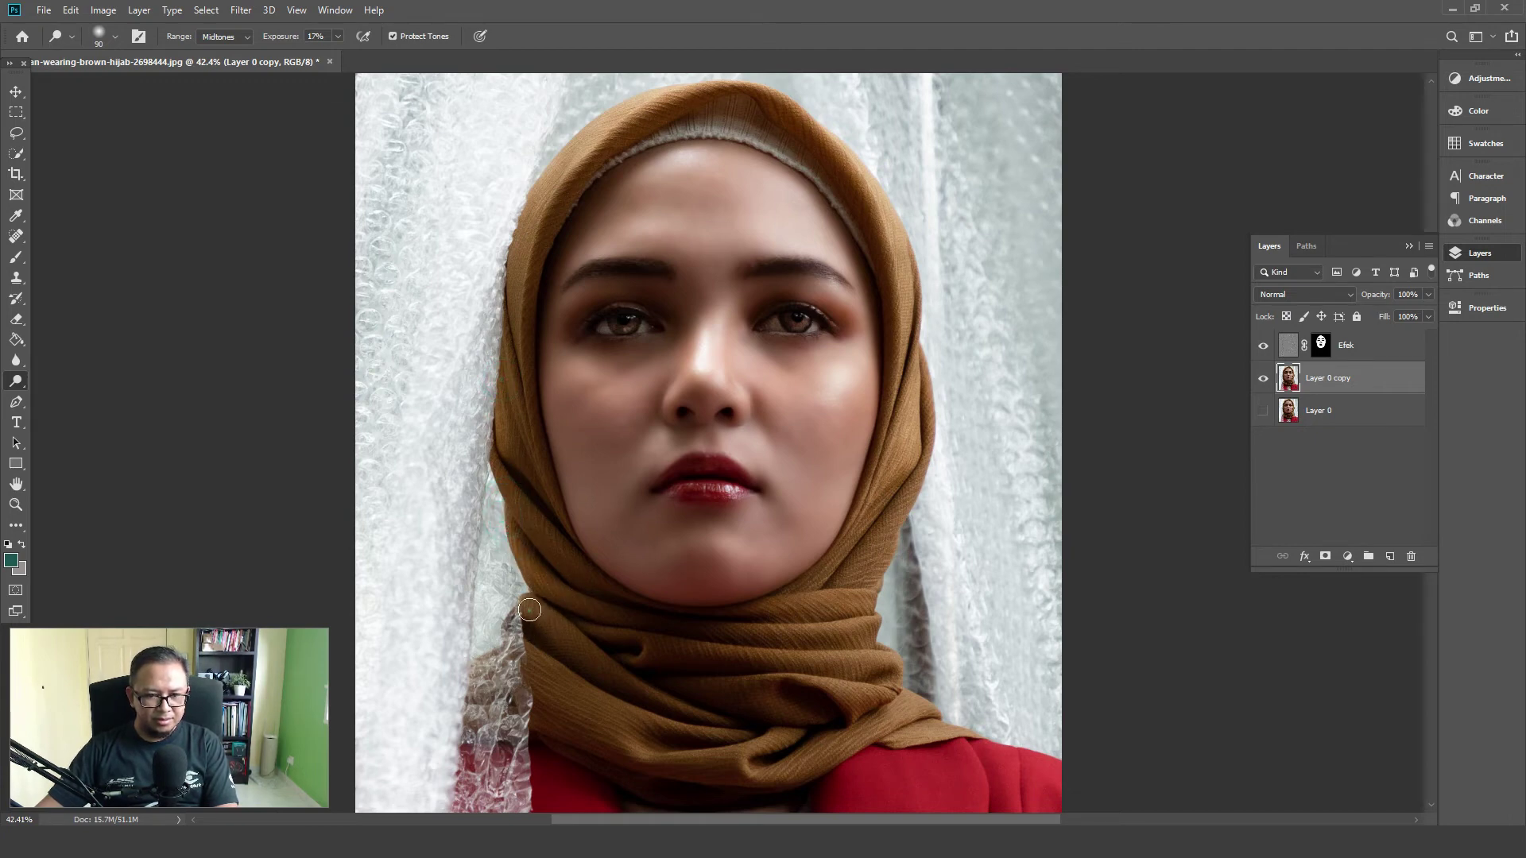
pyautogui.moveTo(576, 654); pyautogui.dragTo(529, 611)
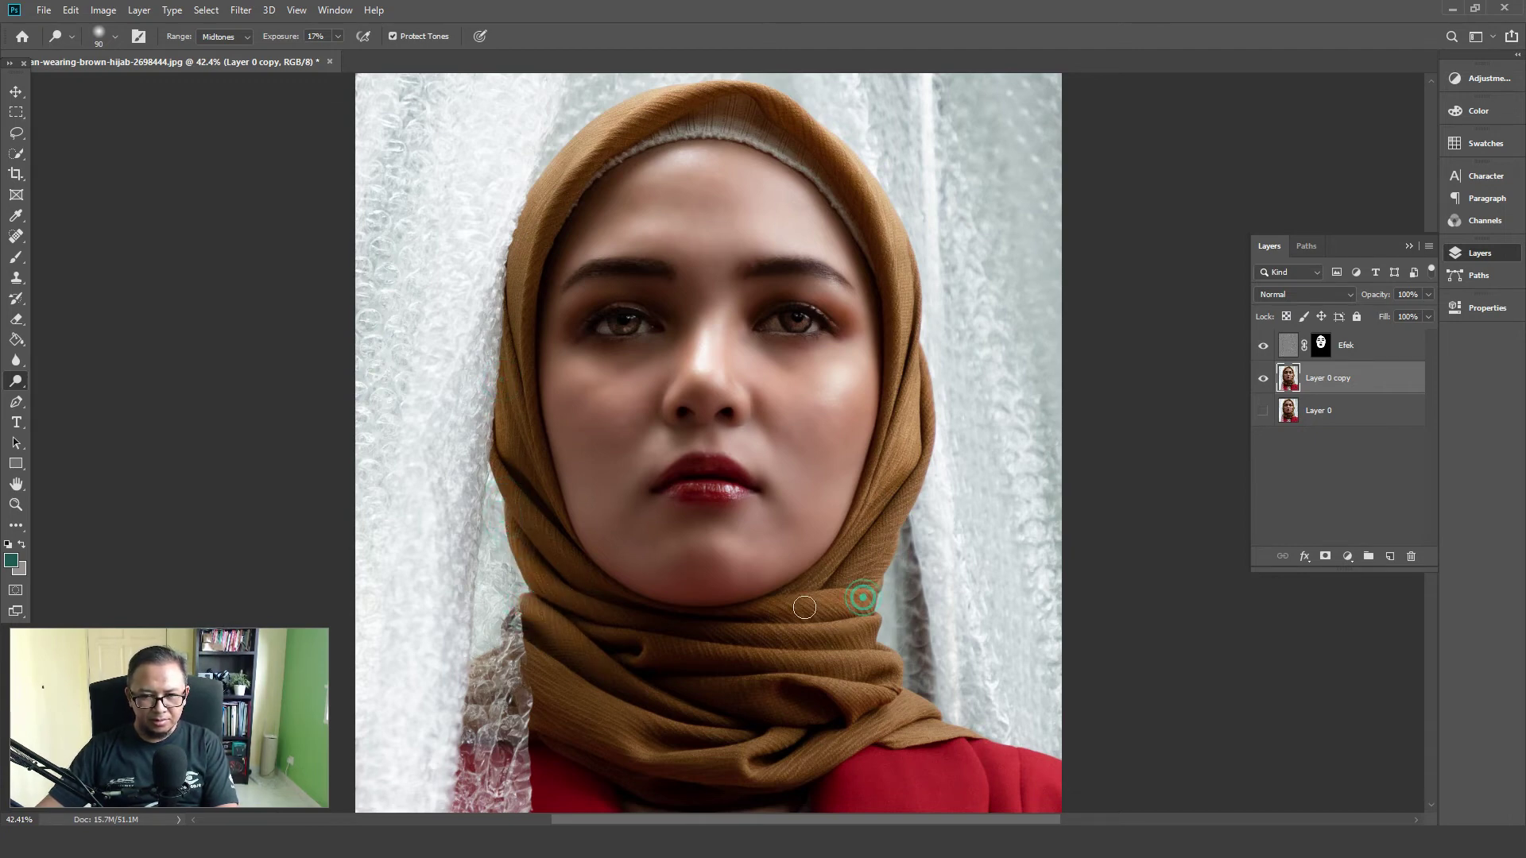
pyautogui.moveTo(863, 592)
pyautogui.mouseDown()
pyautogui.moveTo(839, 627)
pyautogui.moveTo(884, 659)
pyautogui.moveTo(801, 678)
pyautogui.mouseUp()
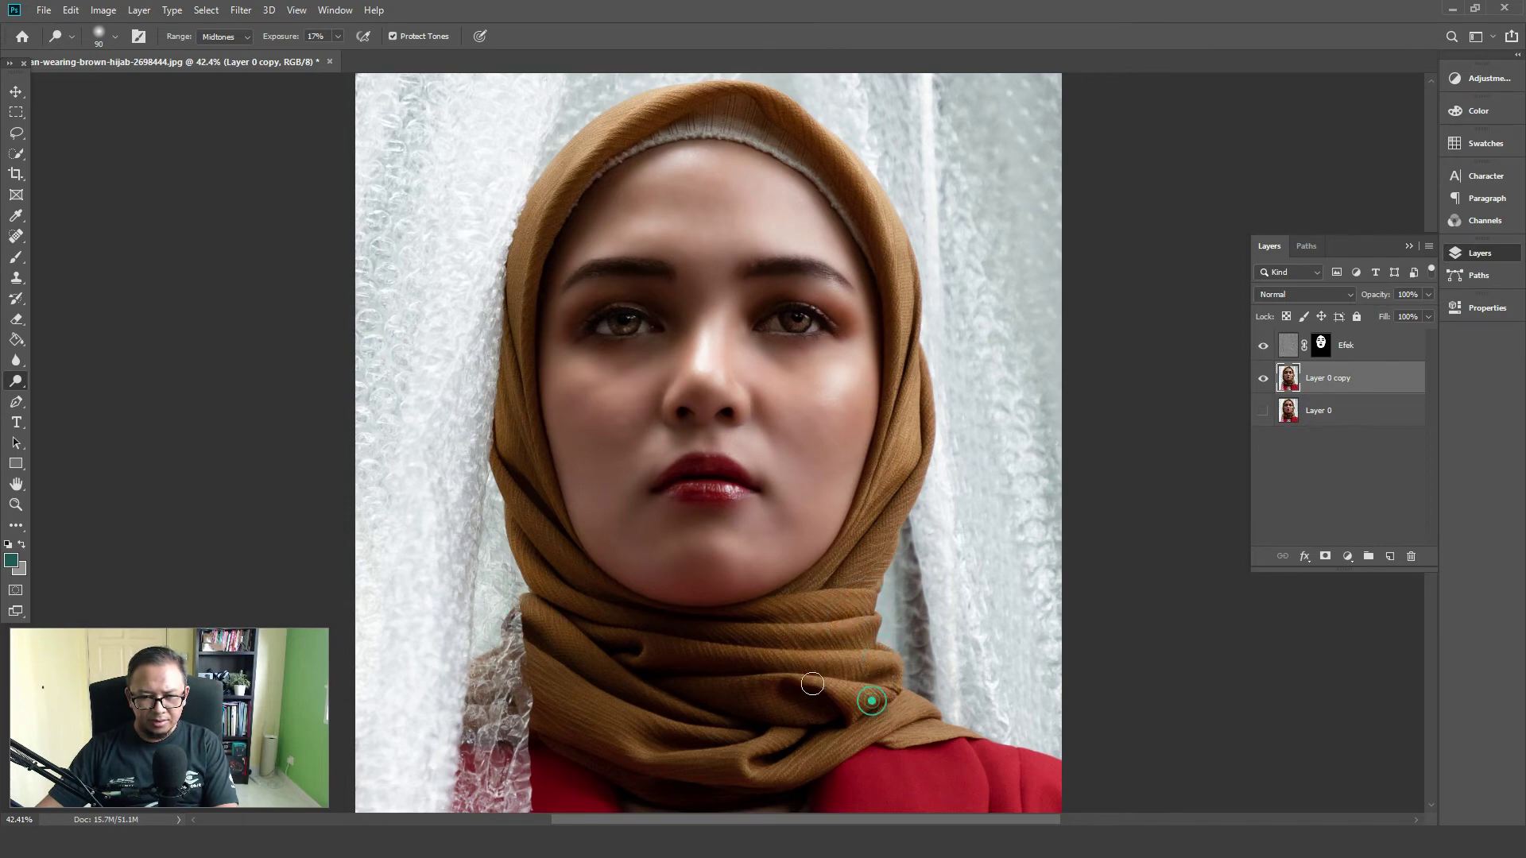
pyautogui.click(763, 732)
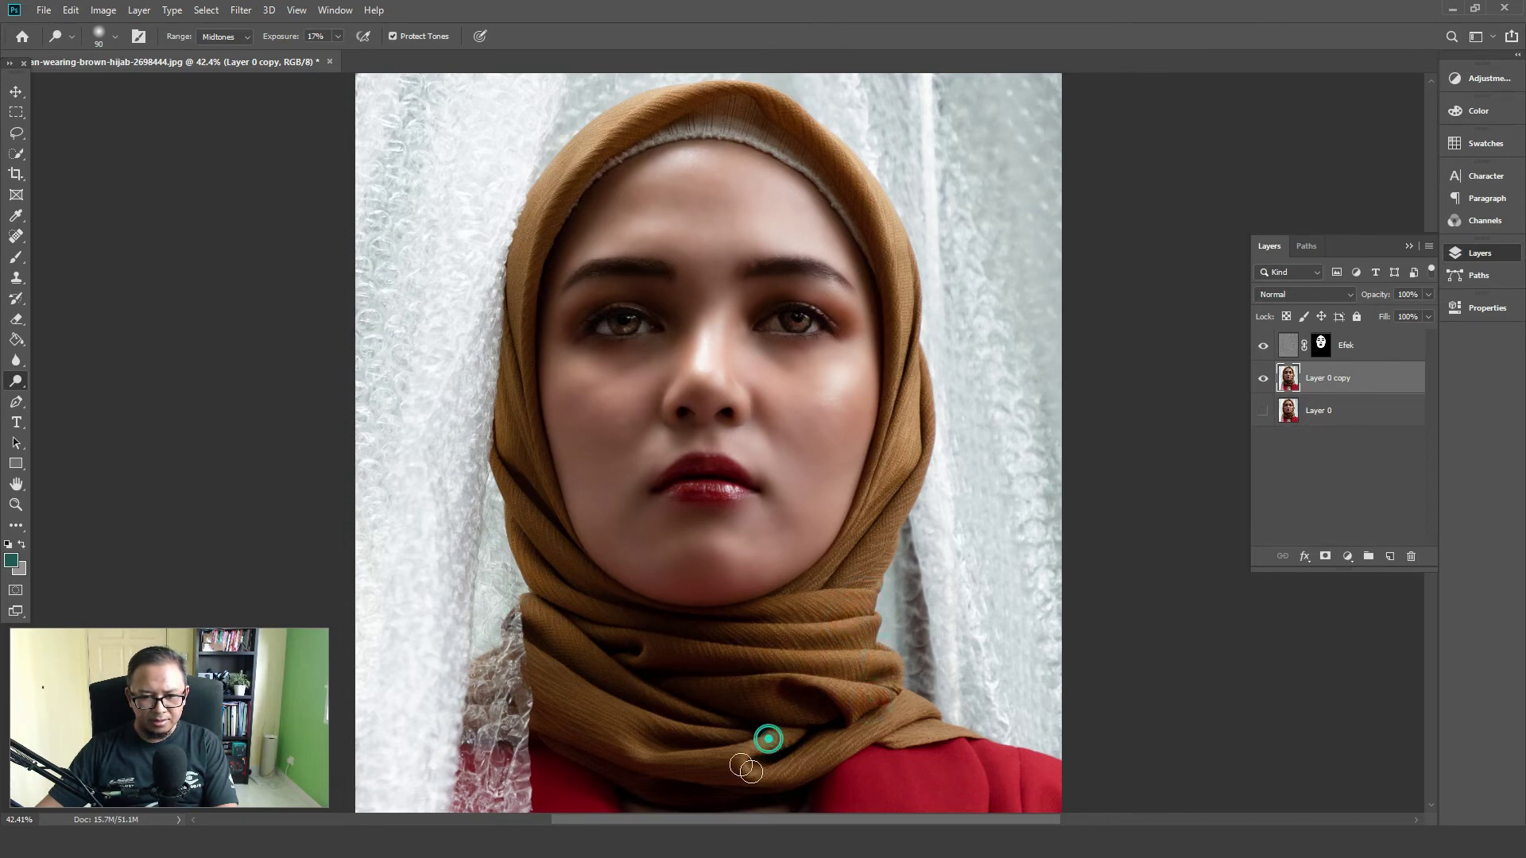
pyautogui.click(672, 755)
pyautogui.click(925, 716)
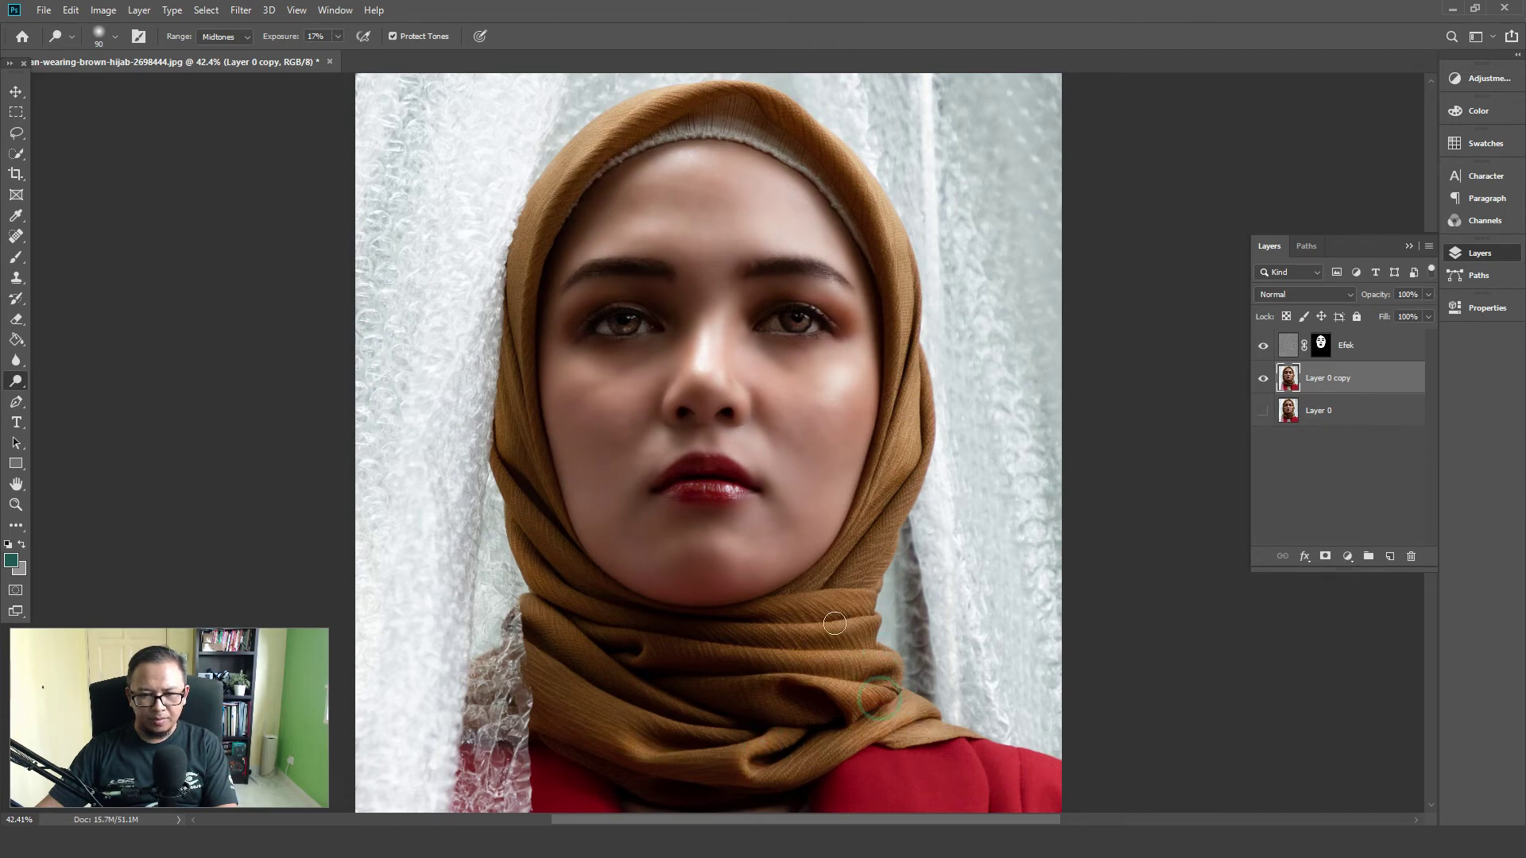
pyautogui.moveTo(583, 504); pyautogui.dragTo(570, 313)
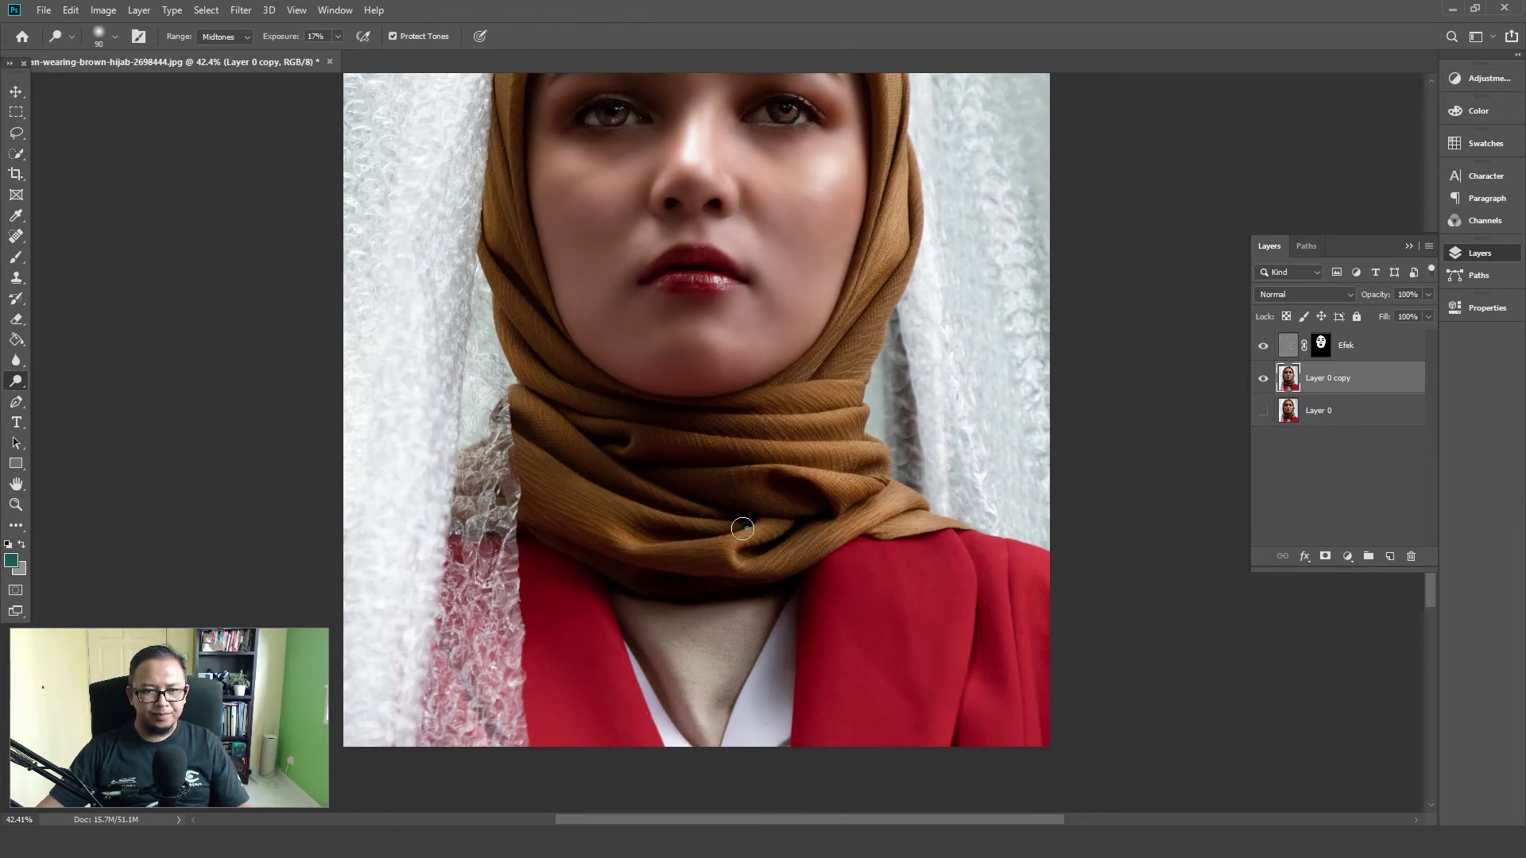
# Dodge the hijab's outer edges and its lower fold
pyautogui.click(644, 440)
pyautogui.click(906, 191)
pyautogui.click(487, 267)
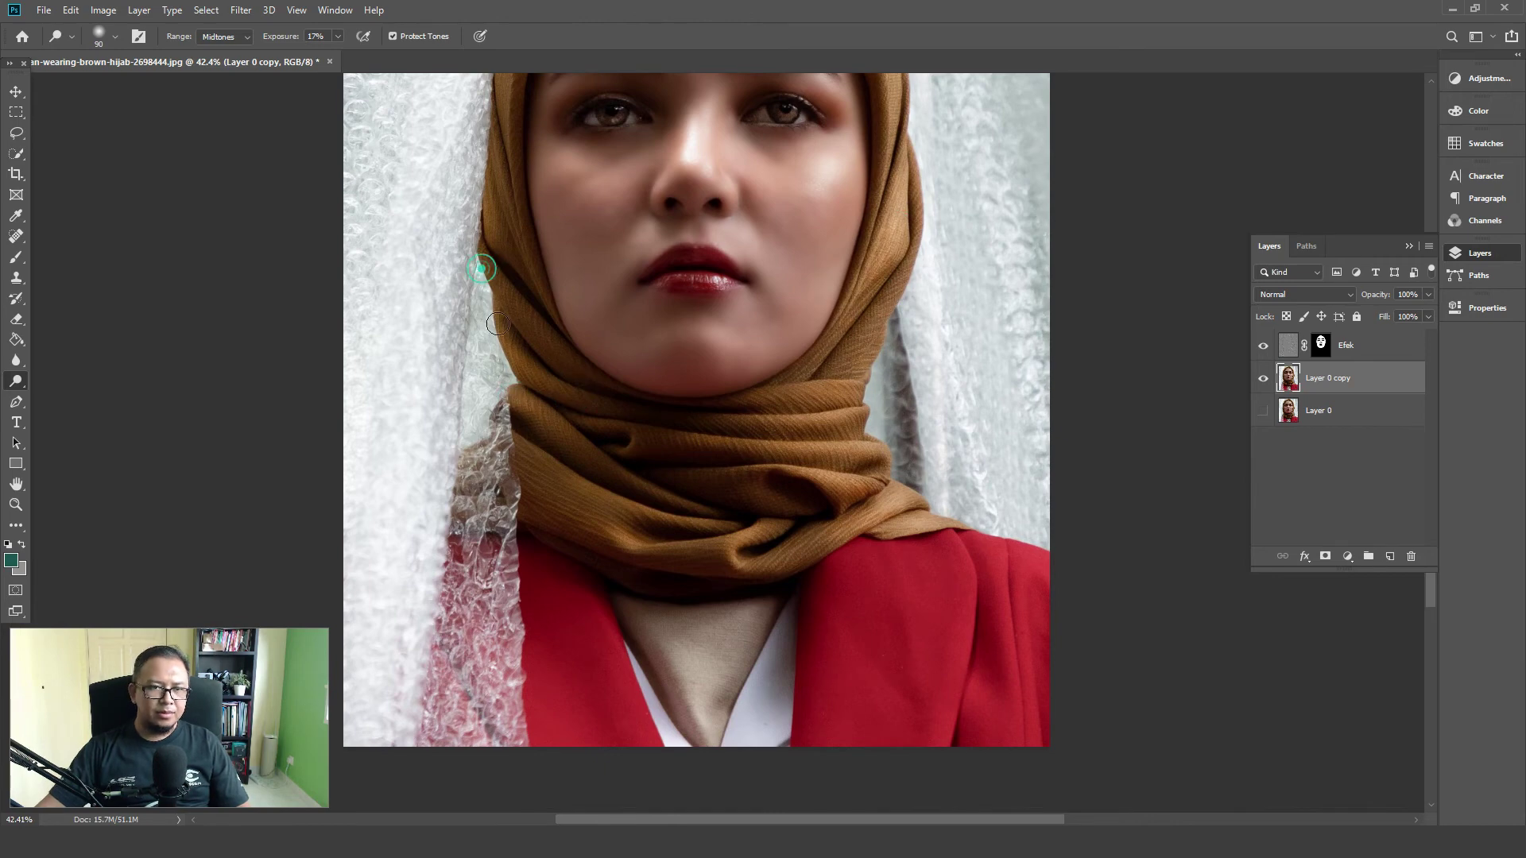
pyautogui.moveTo(648, 540)
pyautogui.mouseDown()
pyautogui.moveTo(662, 466)
pyautogui.moveTo(653, 484)
pyautogui.mouseUp()
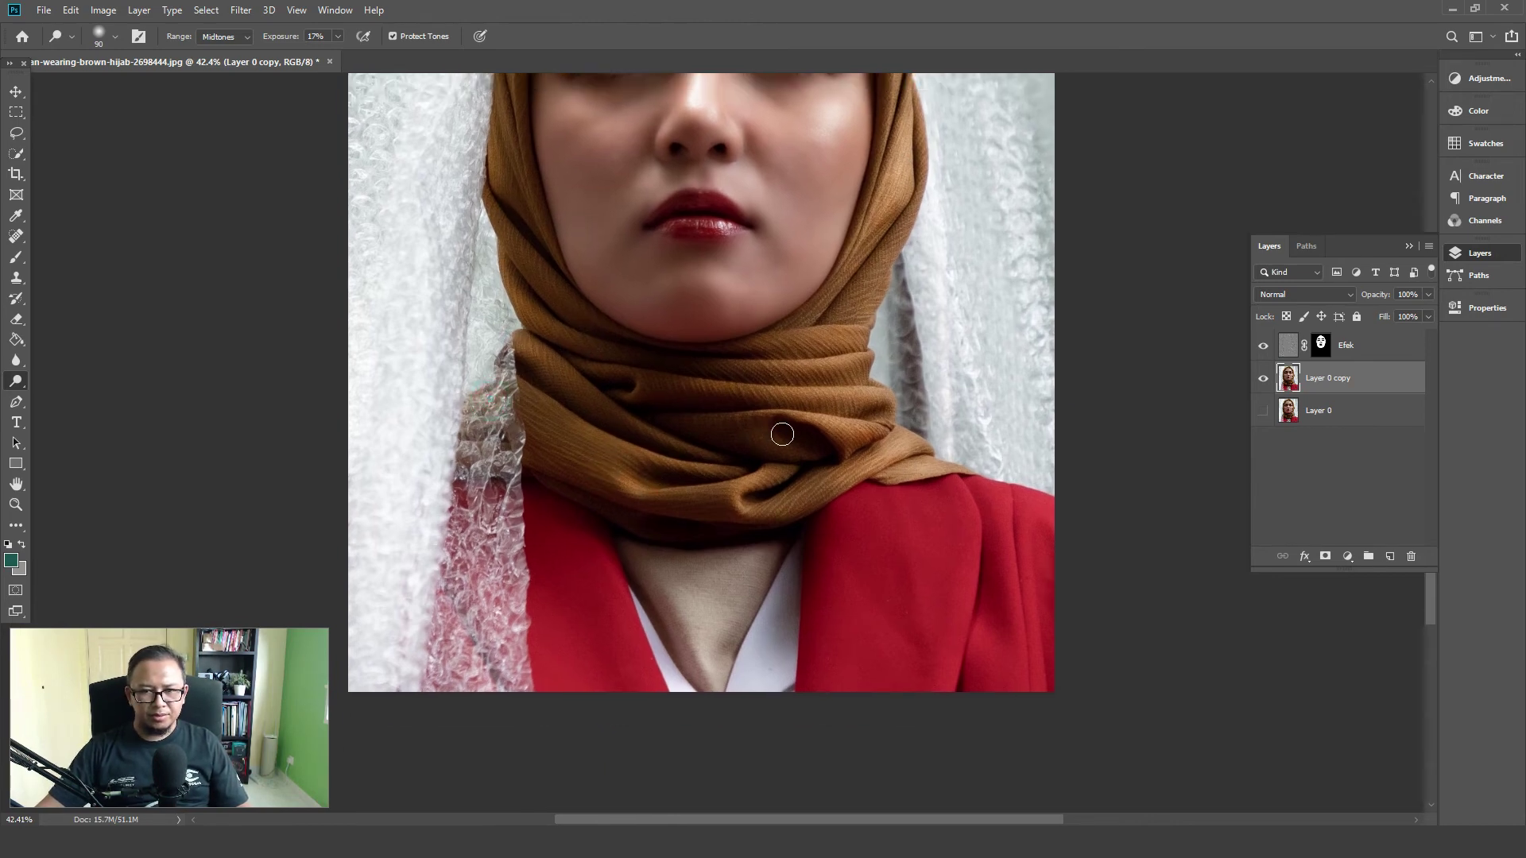
pyautogui.click(779, 502)
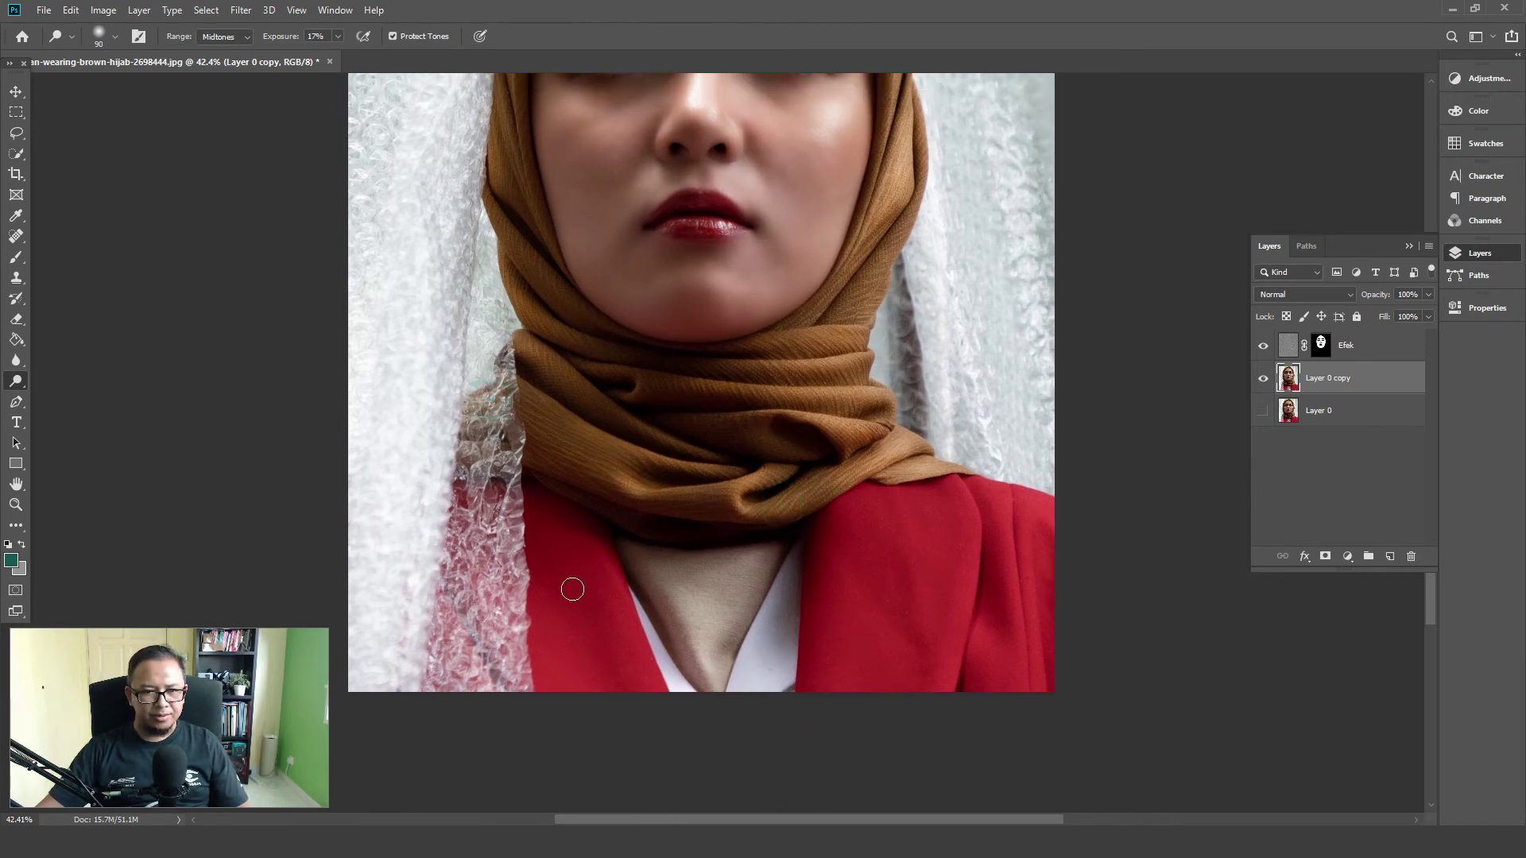
# With a 300 dodge brush lighten beside the jacket, then drop to 200 keeping 17% exposure
pyautogui.press(']')
pyautogui.press(']')
pyautogui.press(']')
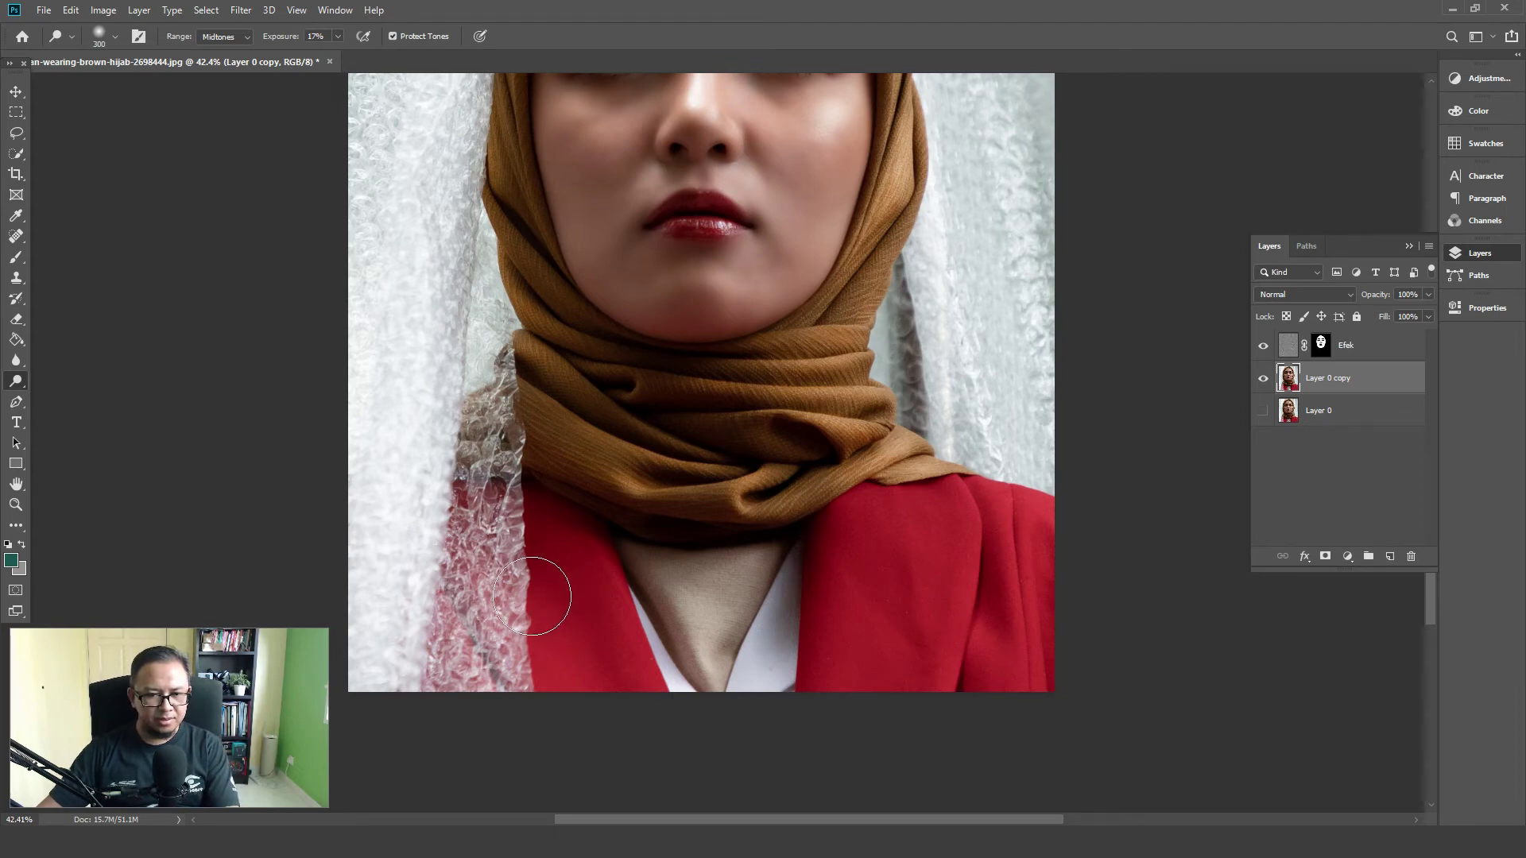
pyautogui.click(496, 574)
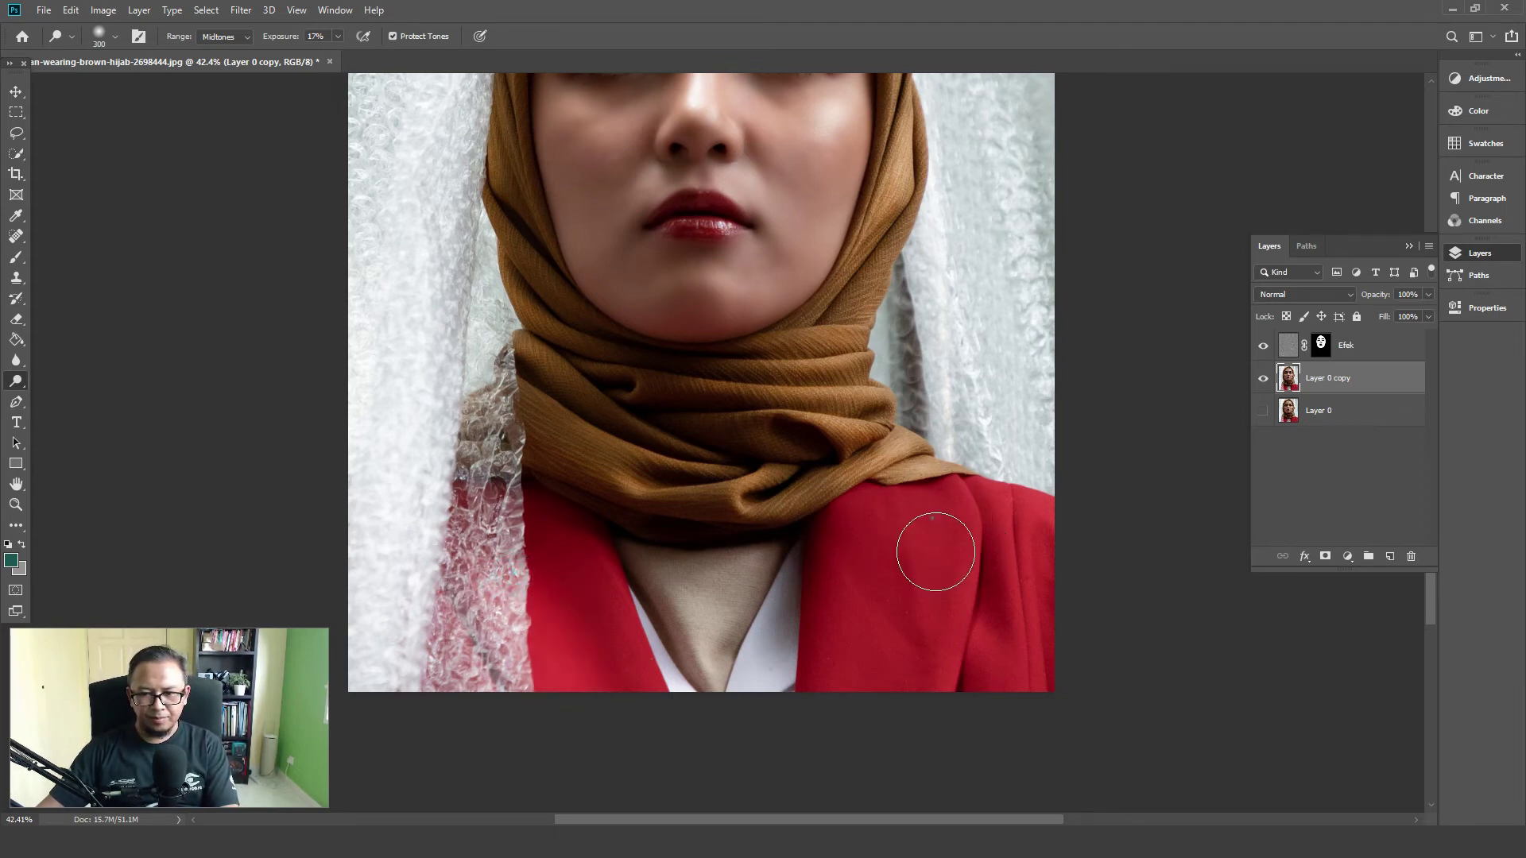
pyautogui.click(1031, 636)
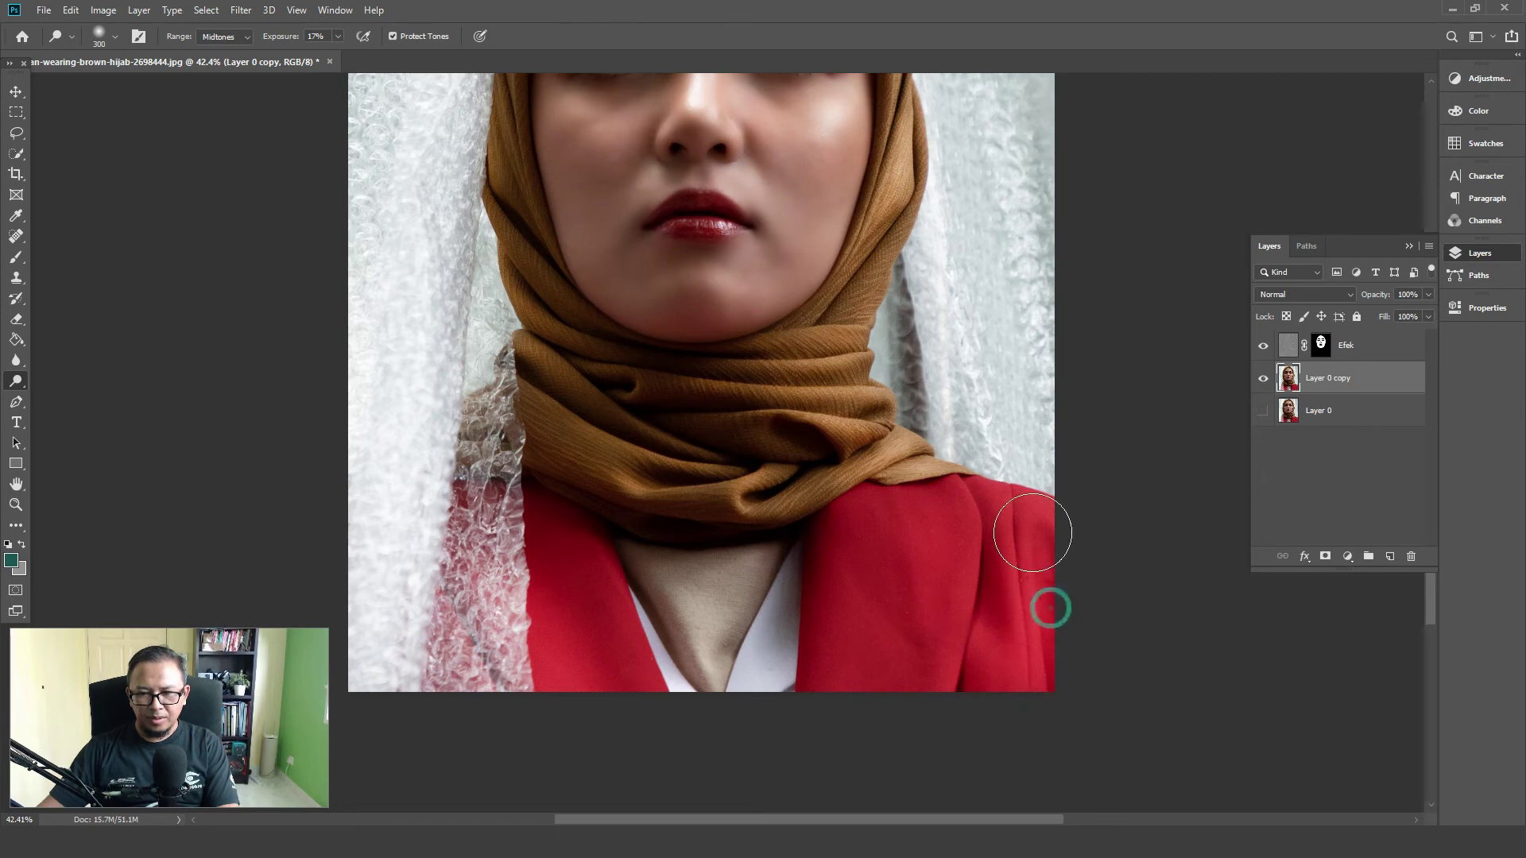
pyautogui.press('[')
pyautogui.press('[')
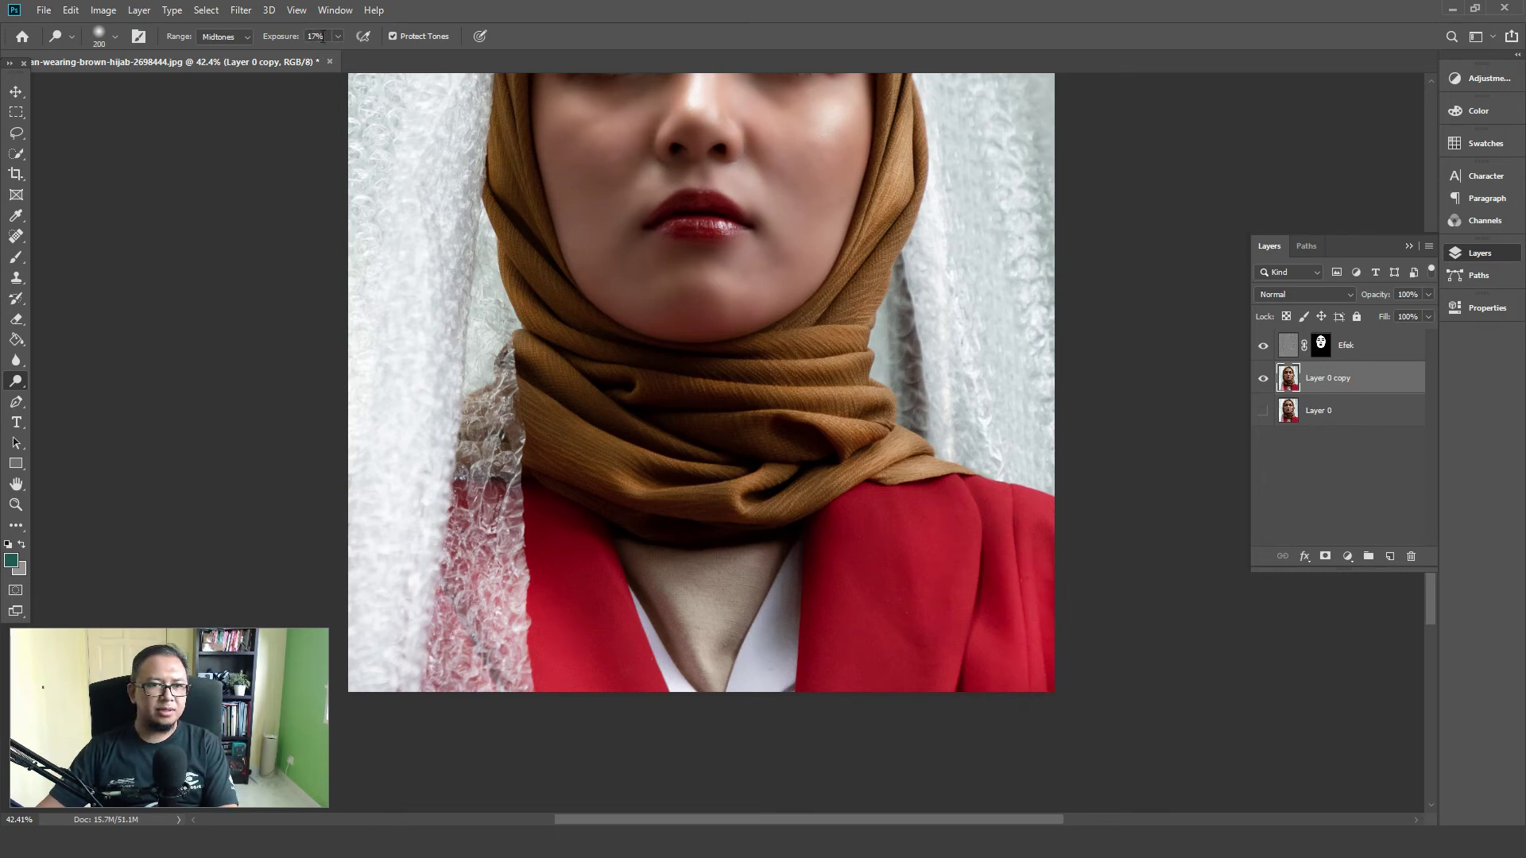
pyautogui.click(337, 37)
pyautogui.click(338, 36)
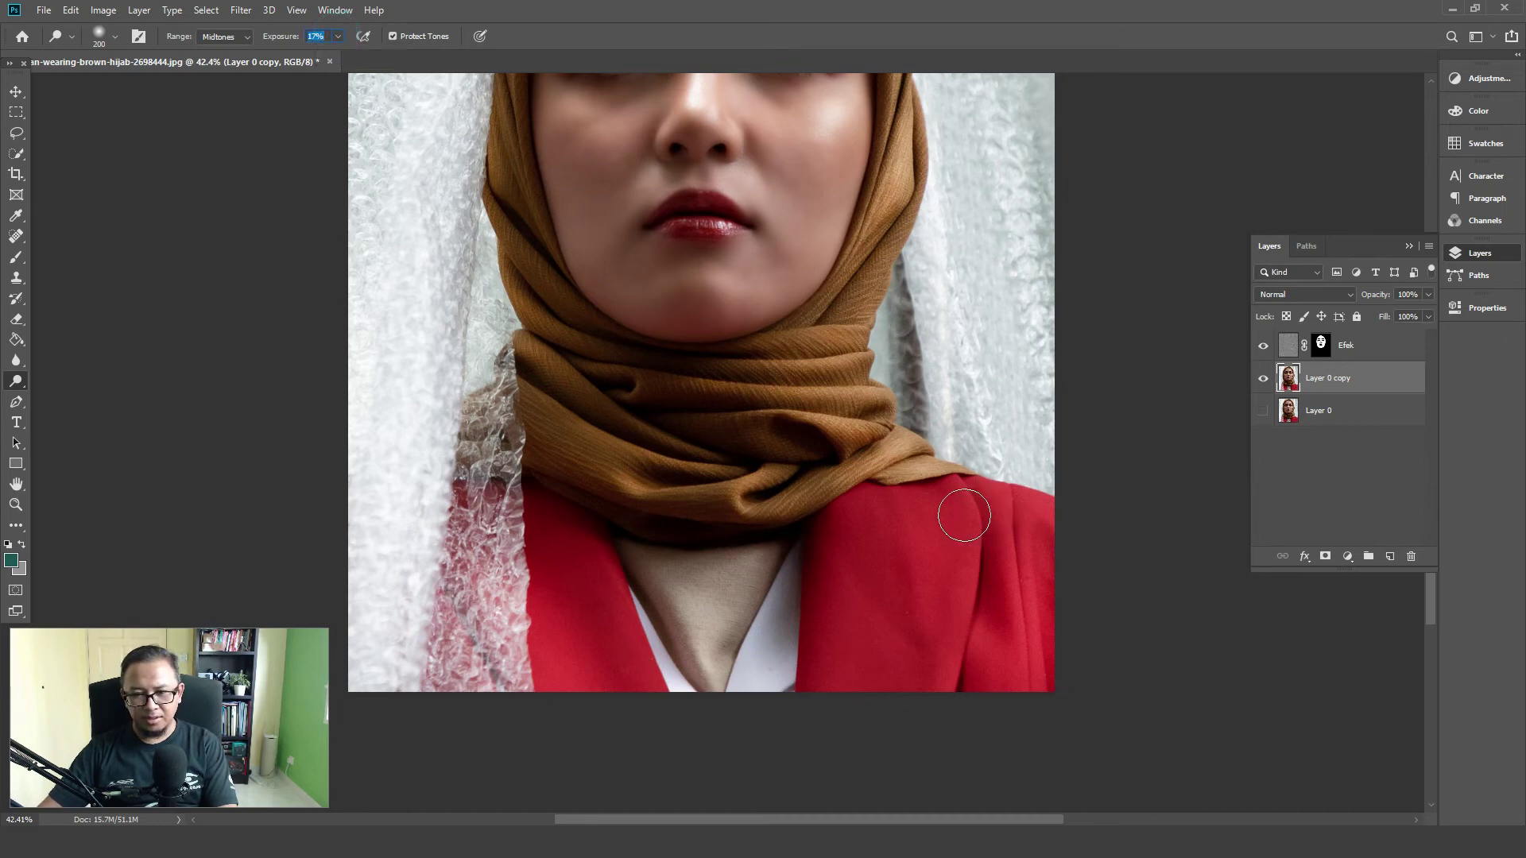
# Dab light across the red jacket and the neckline skin, then fit the whole photo on screen
pyautogui.click(1007, 507)
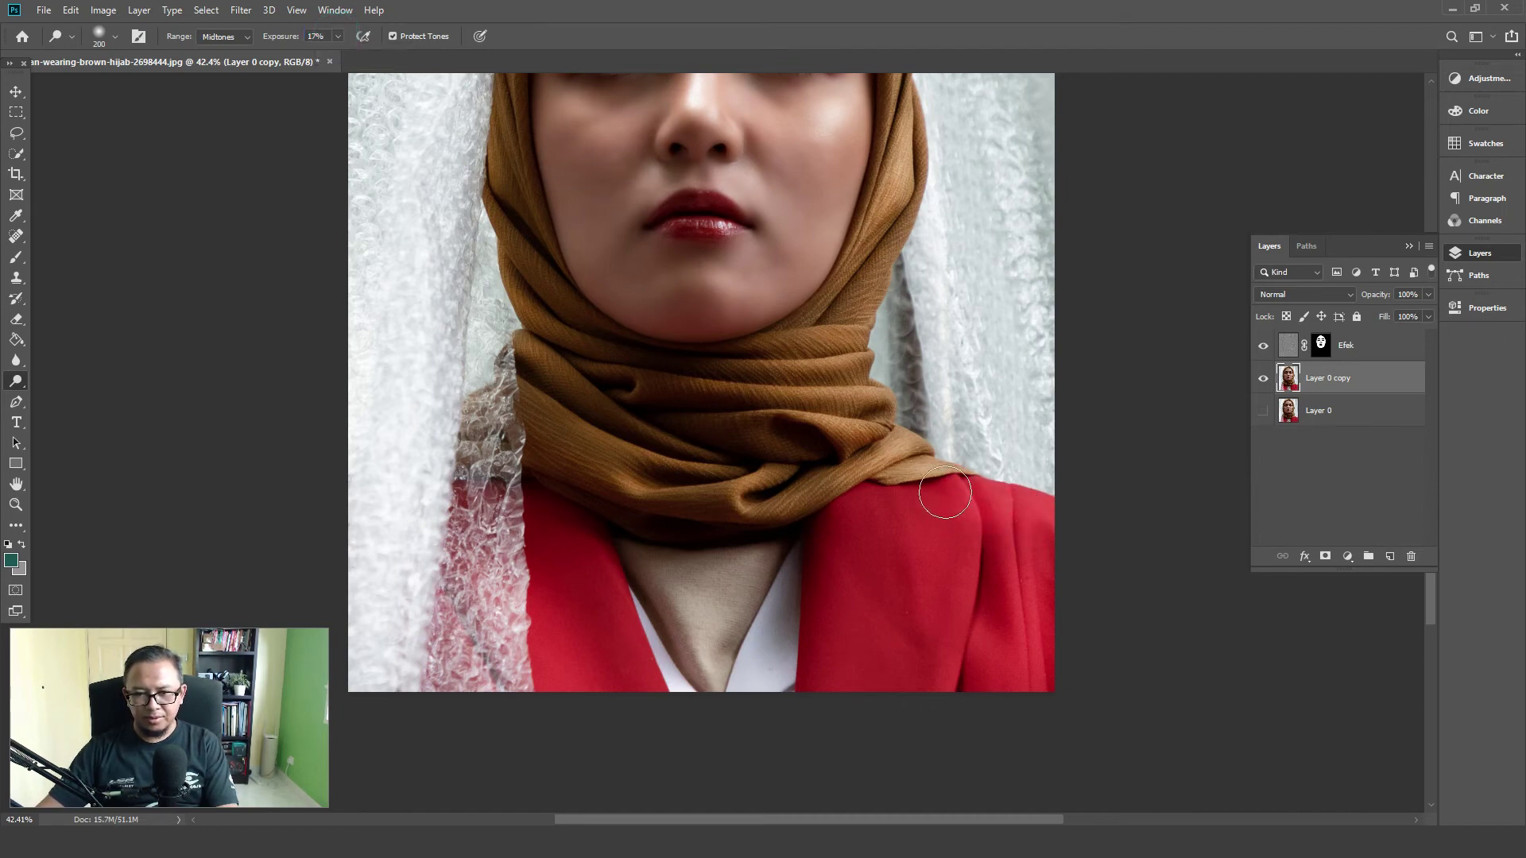
pyautogui.click(898, 573)
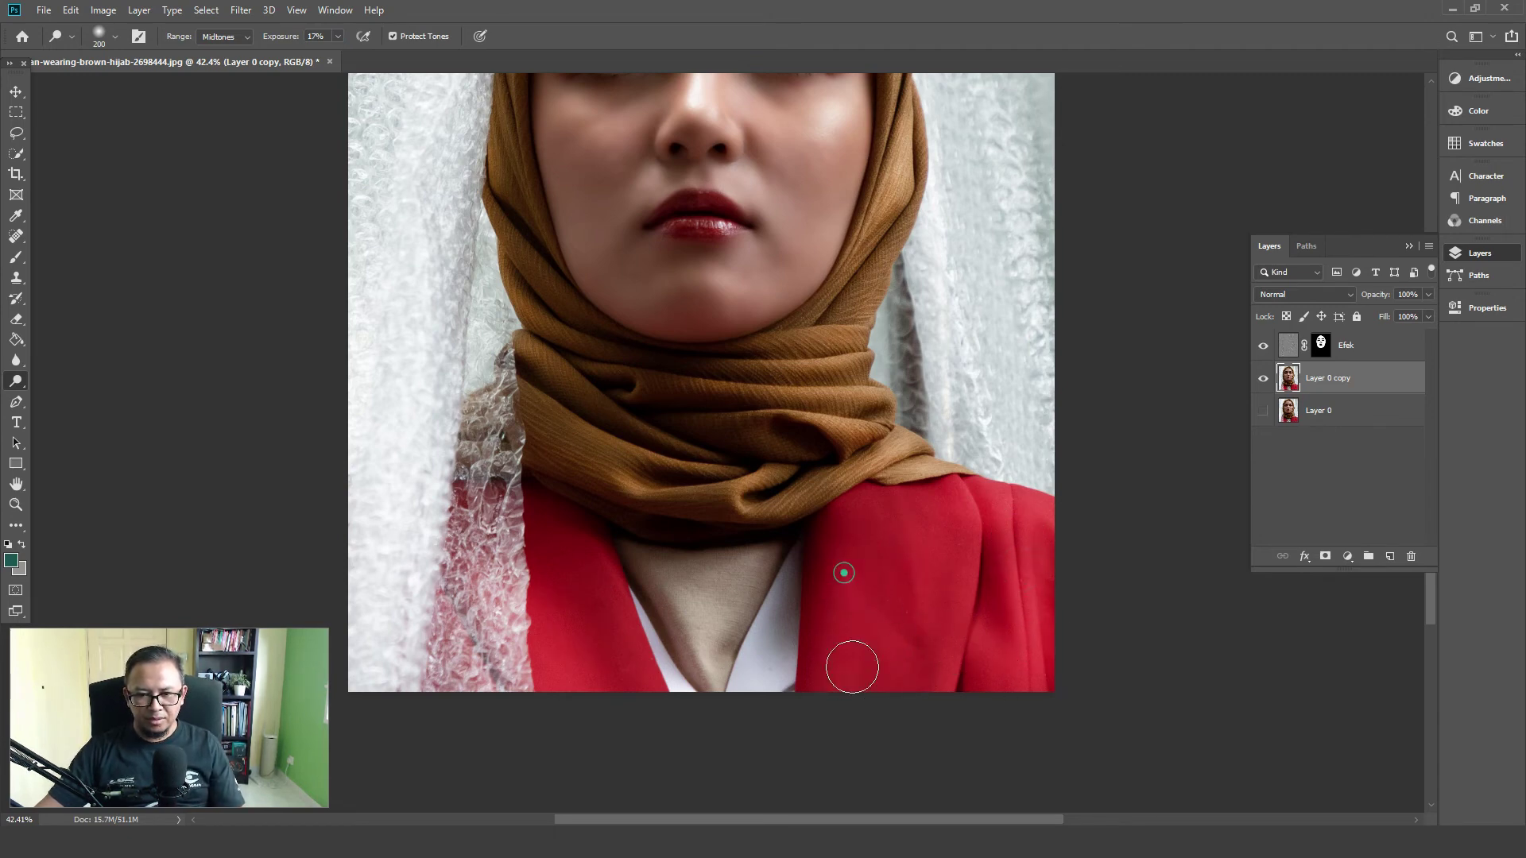
pyautogui.click(861, 548)
pyautogui.click(961, 525)
pyautogui.click(1022, 558)
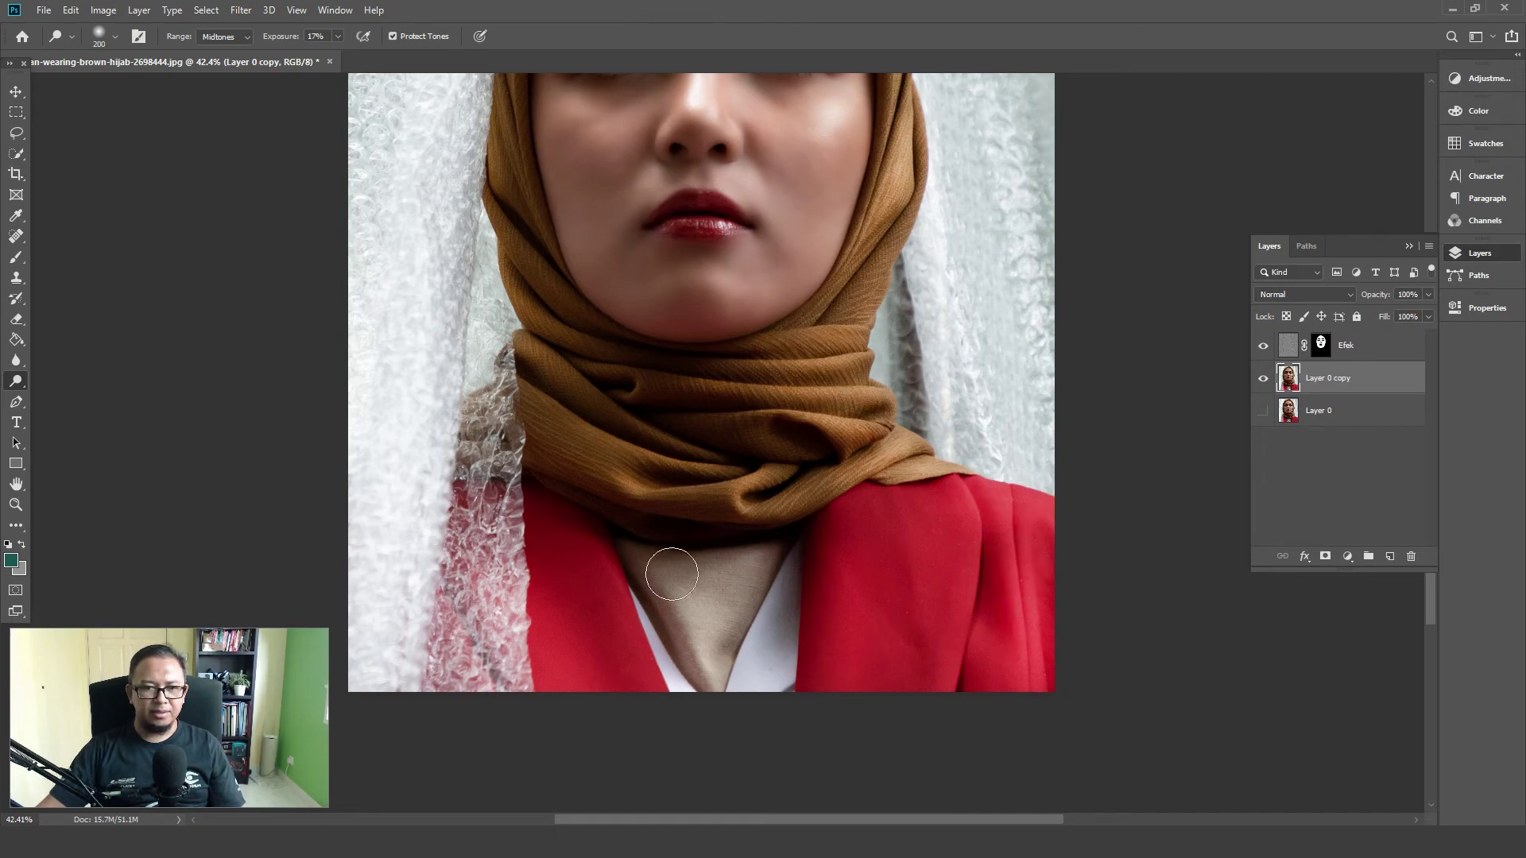
pyautogui.click(691, 596)
pyautogui.click(795, 583)
pyautogui.moveTo(955, 524); pyautogui.dragTo(961, 740)
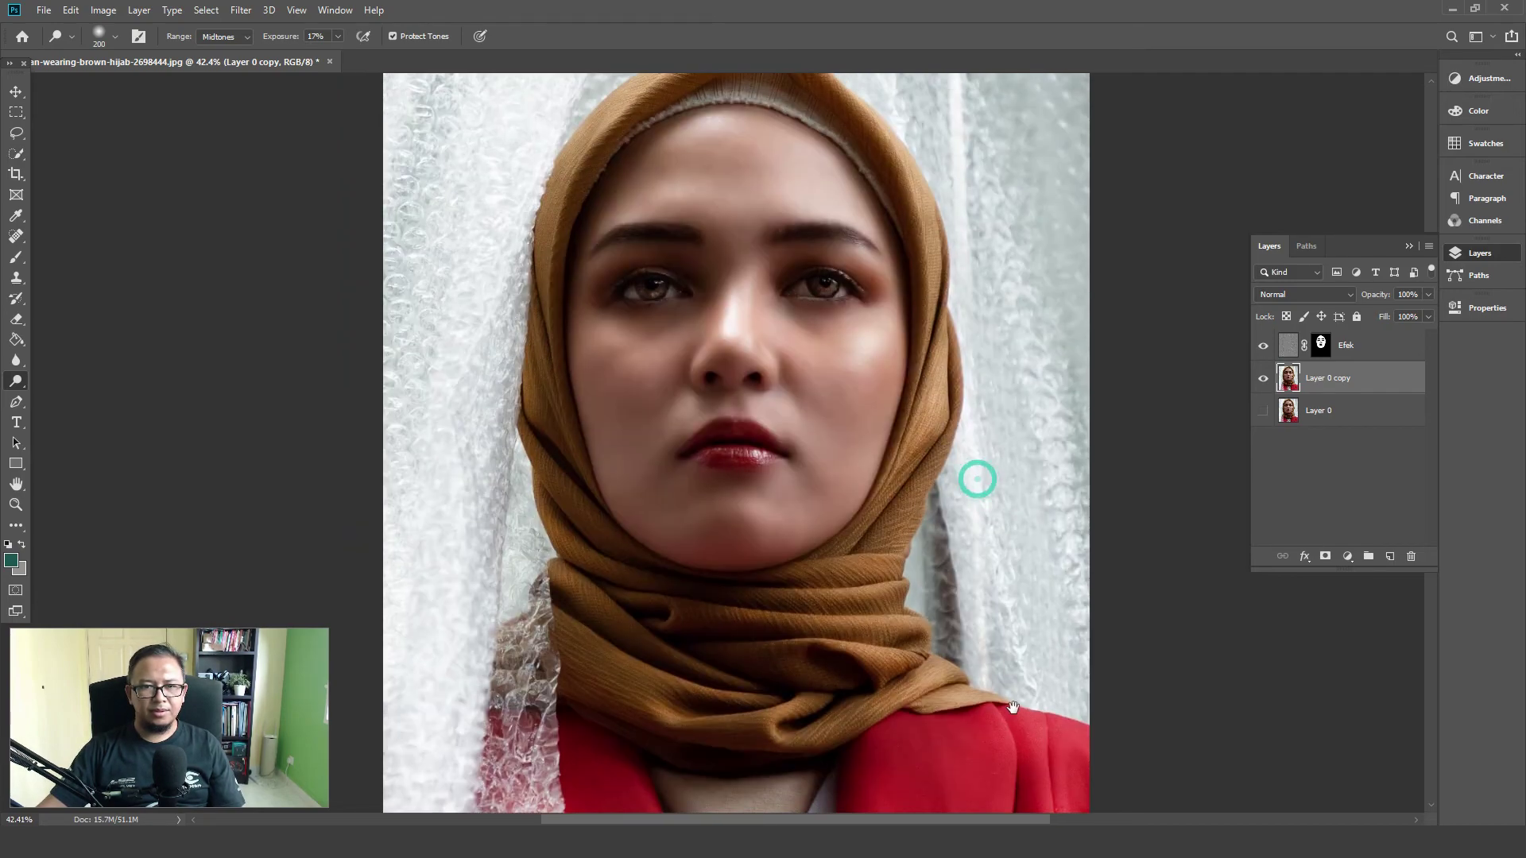
pyautogui.hotkey('ctrl', '0')
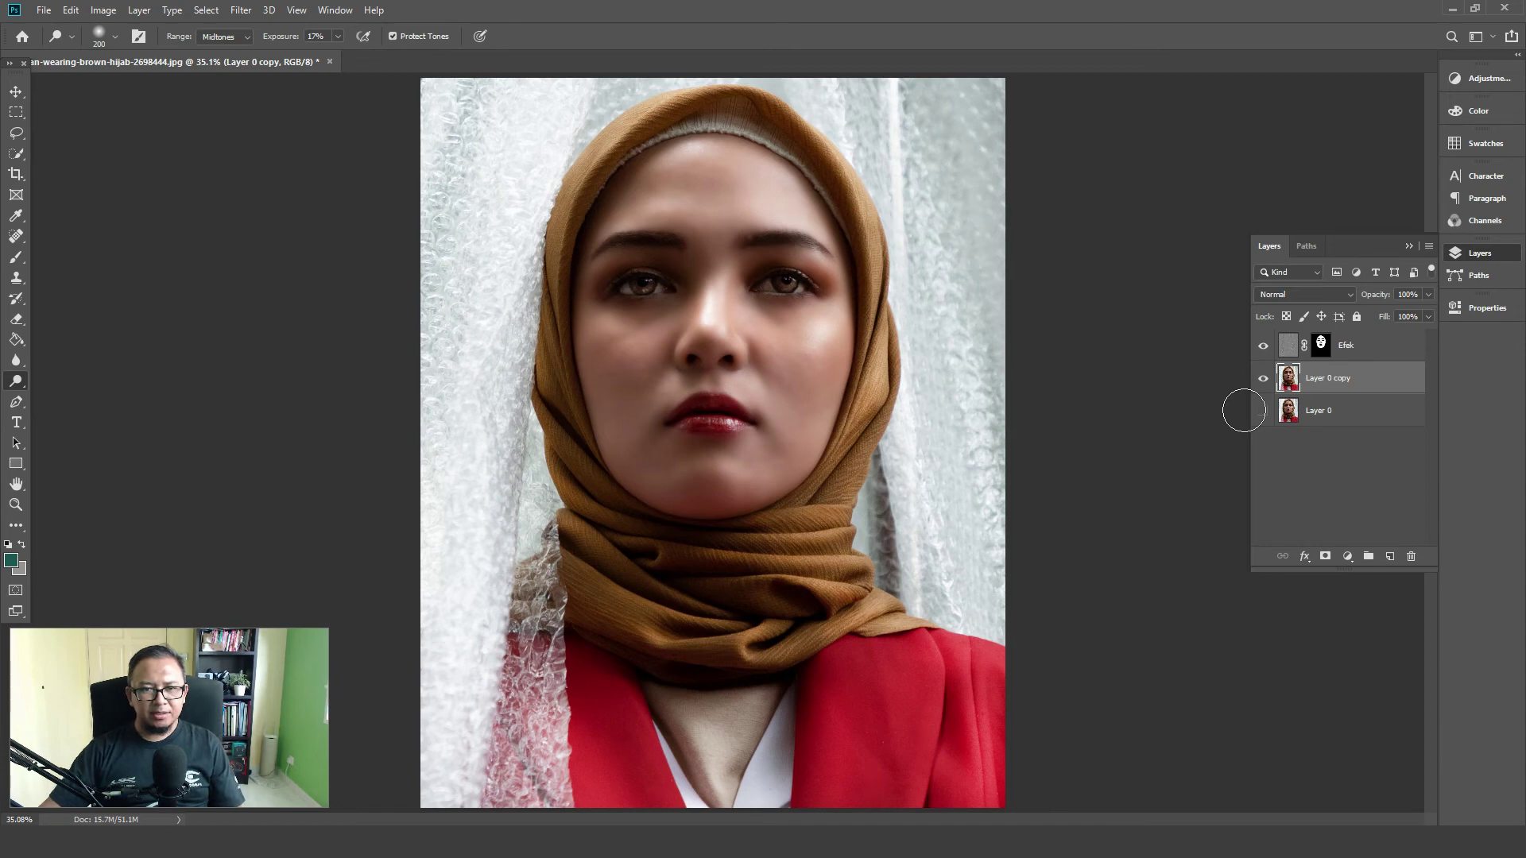
# Show Layer 0 above Efek to compare before and after, hide it, and select Efek
pyautogui.click(1263, 411)
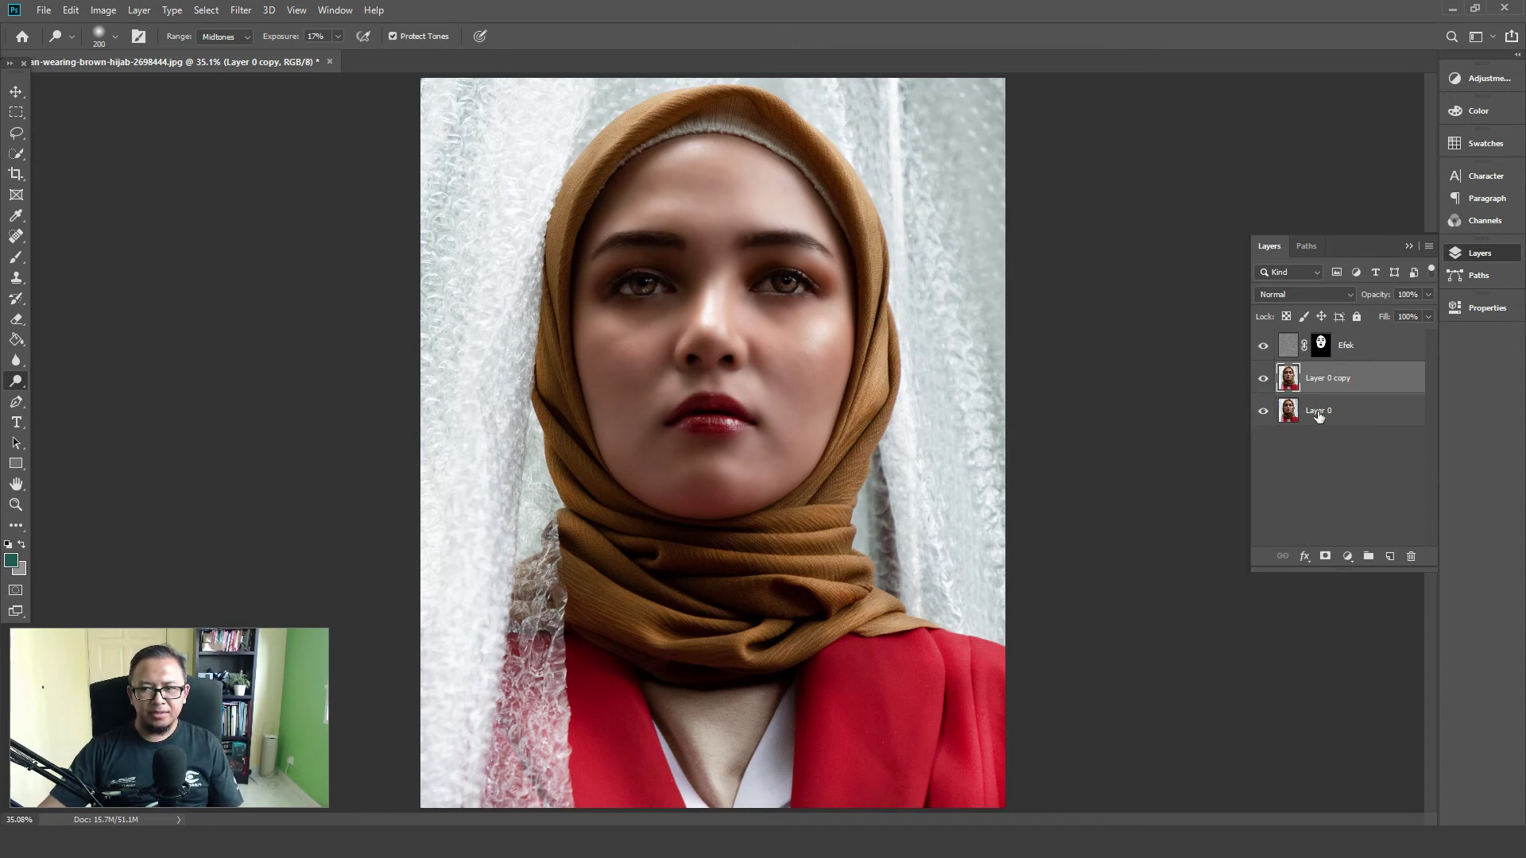
pyautogui.moveTo(1370, 414); pyautogui.dragTo(1369, 354)
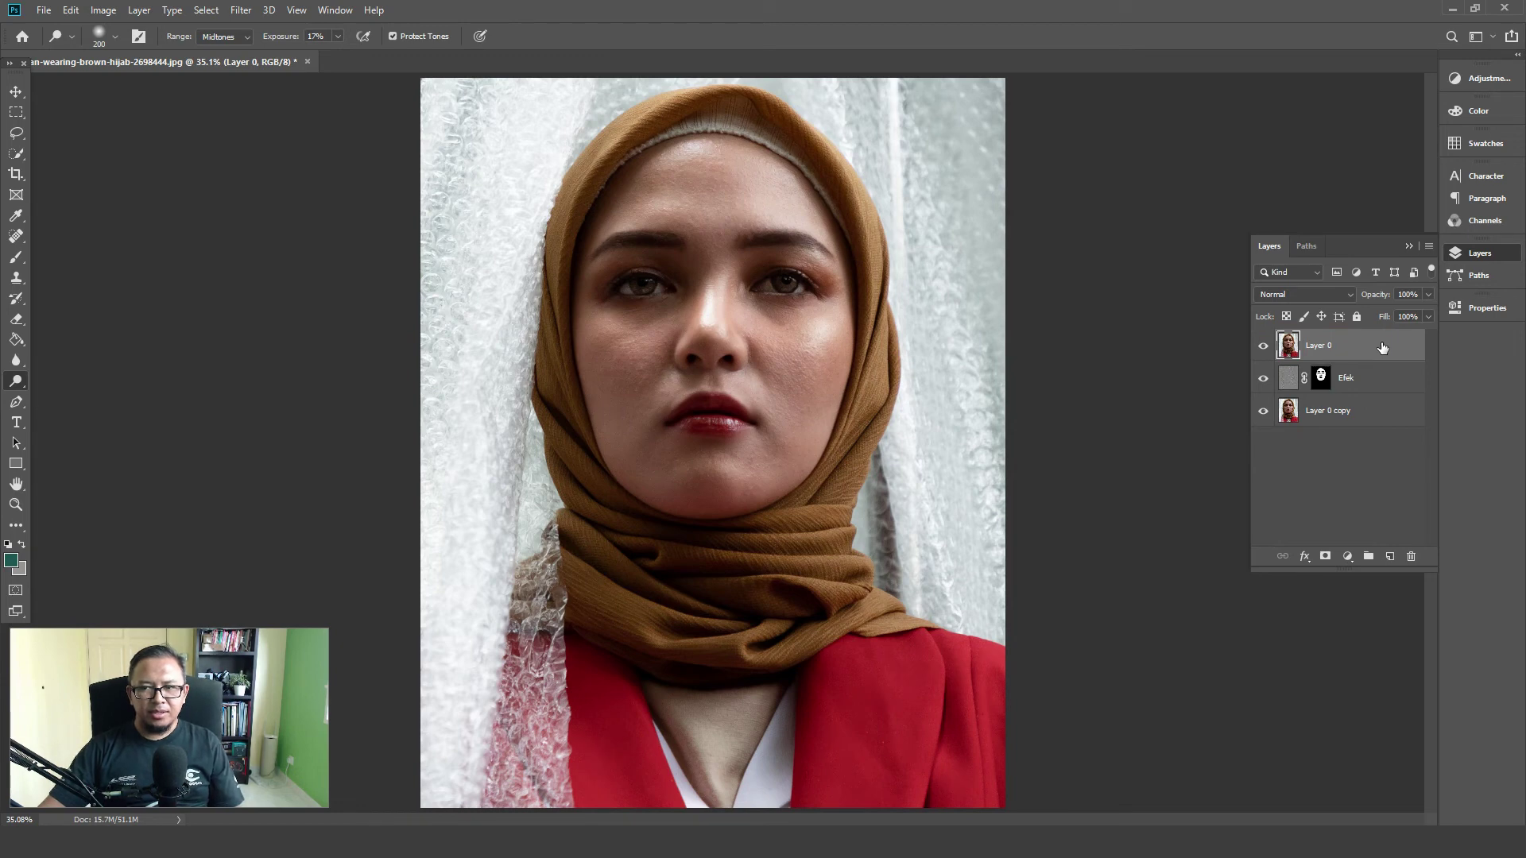
pyautogui.hotkey('ctrl', '+')
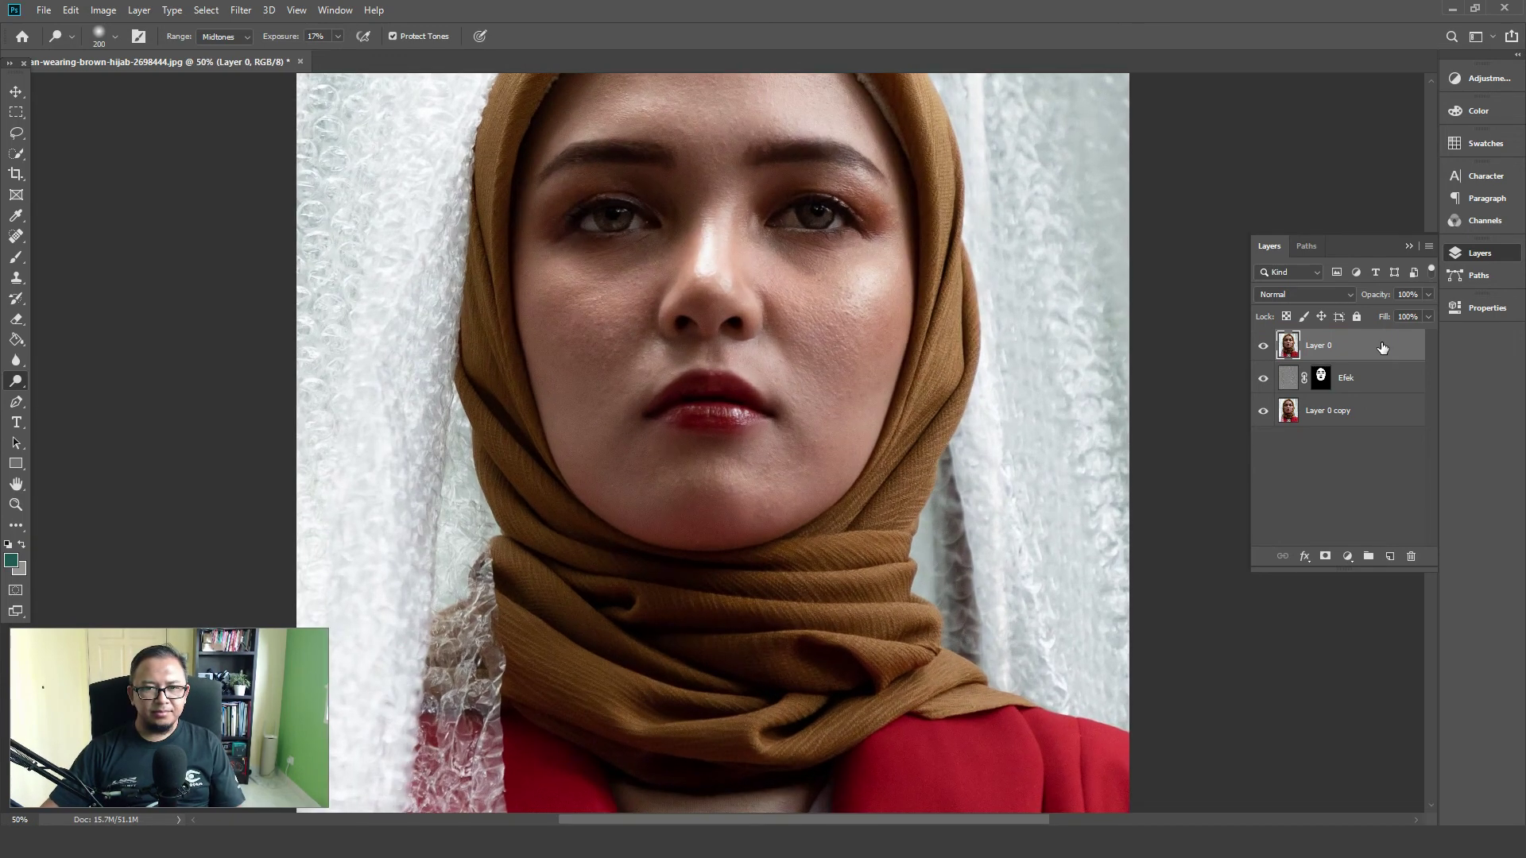
pyautogui.scroll(3, 1113, 342)
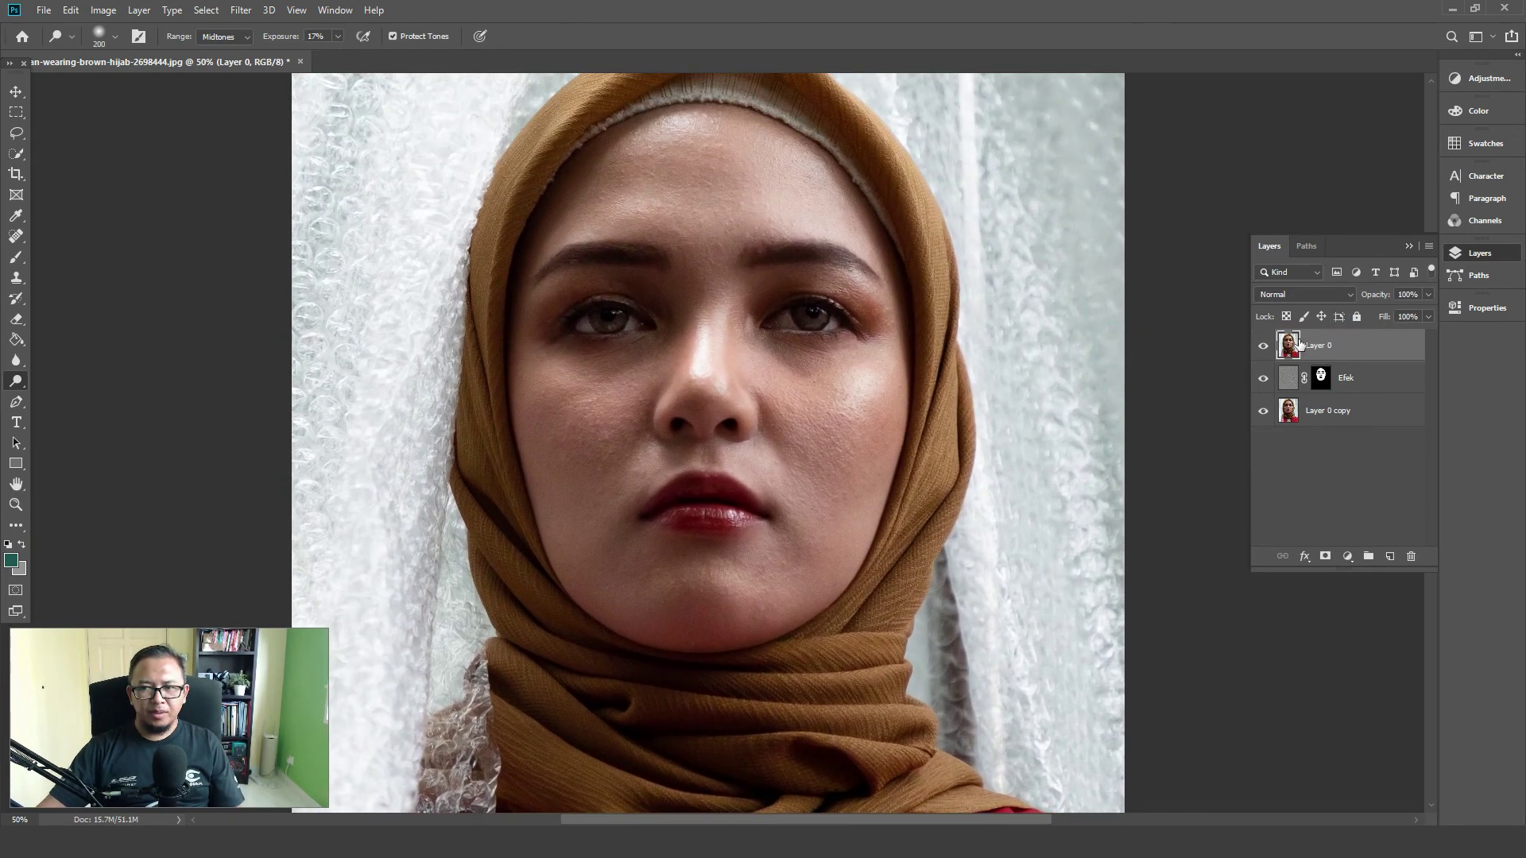
pyautogui.click(1263, 348)
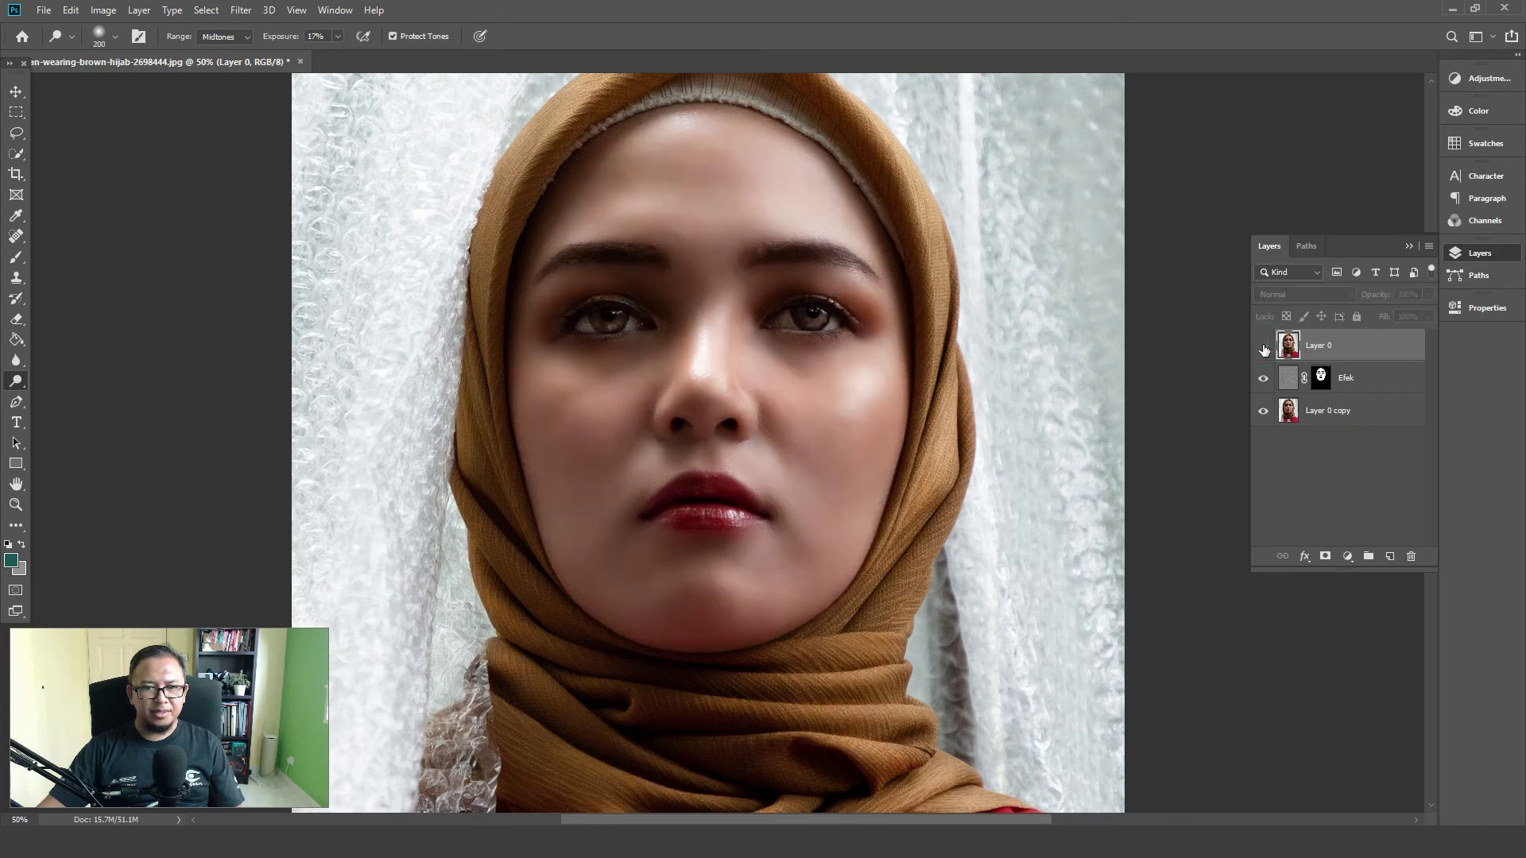
pyautogui.hotkey('ctrl', '0')
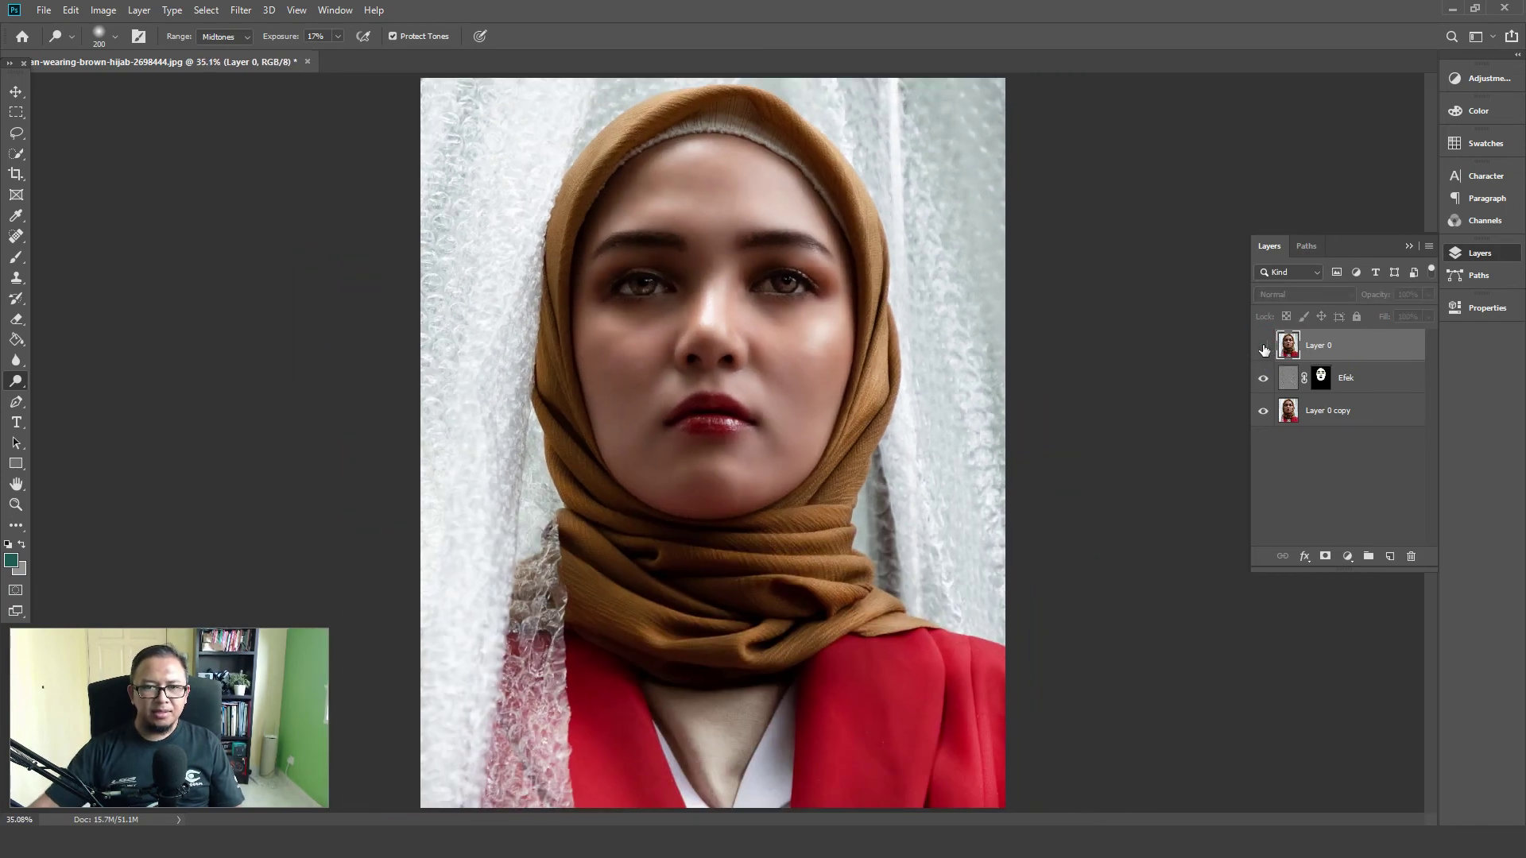
pyautogui.click(1377, 387)
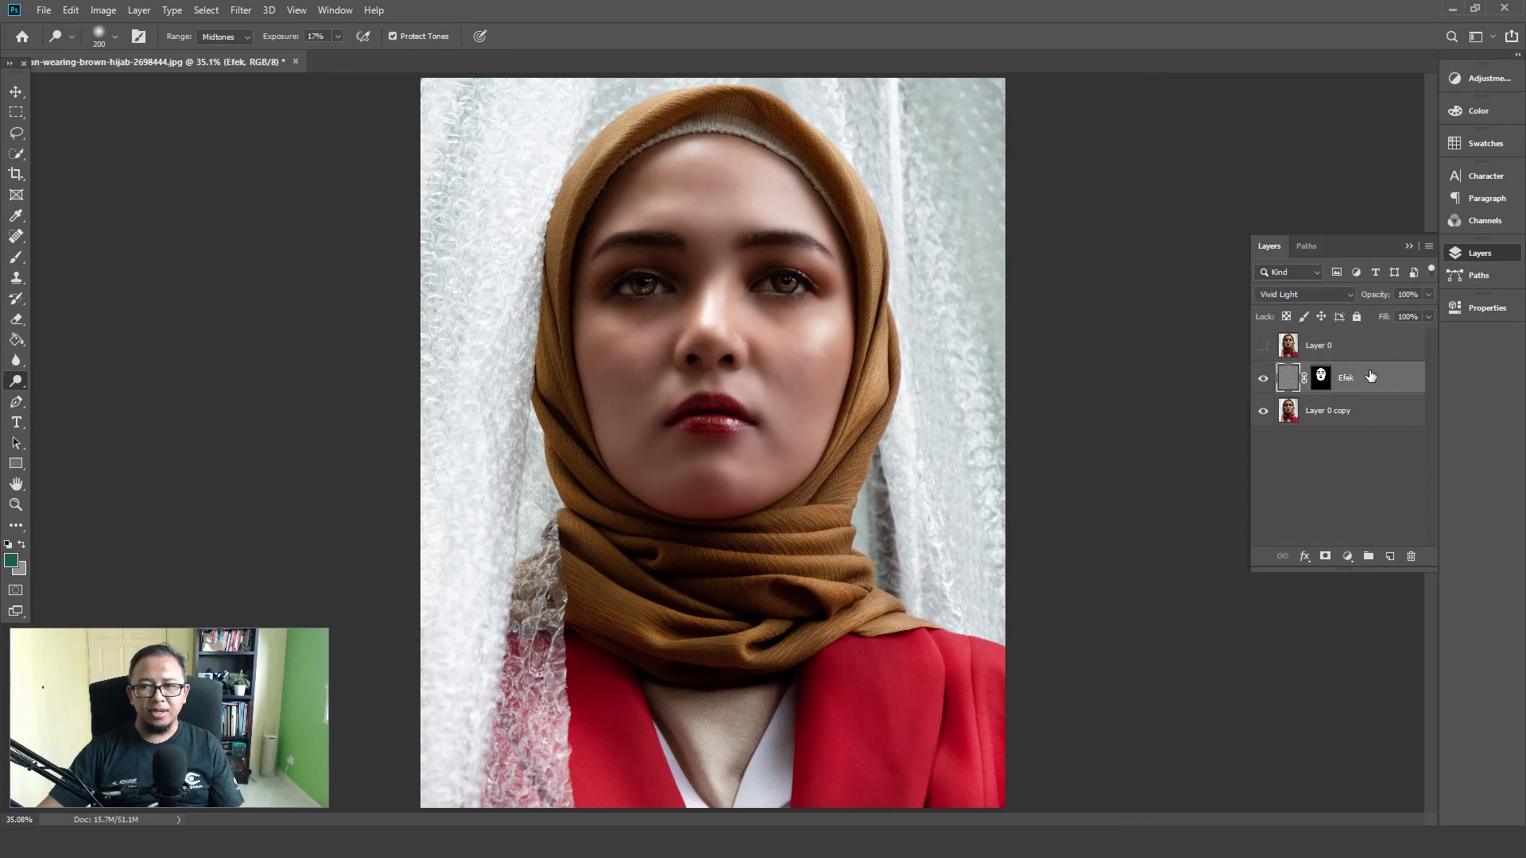
# Enter 60 in the Efek layer's Fill field in the Layers panel, then zoom back out
pyautogui.click(1428, 316)
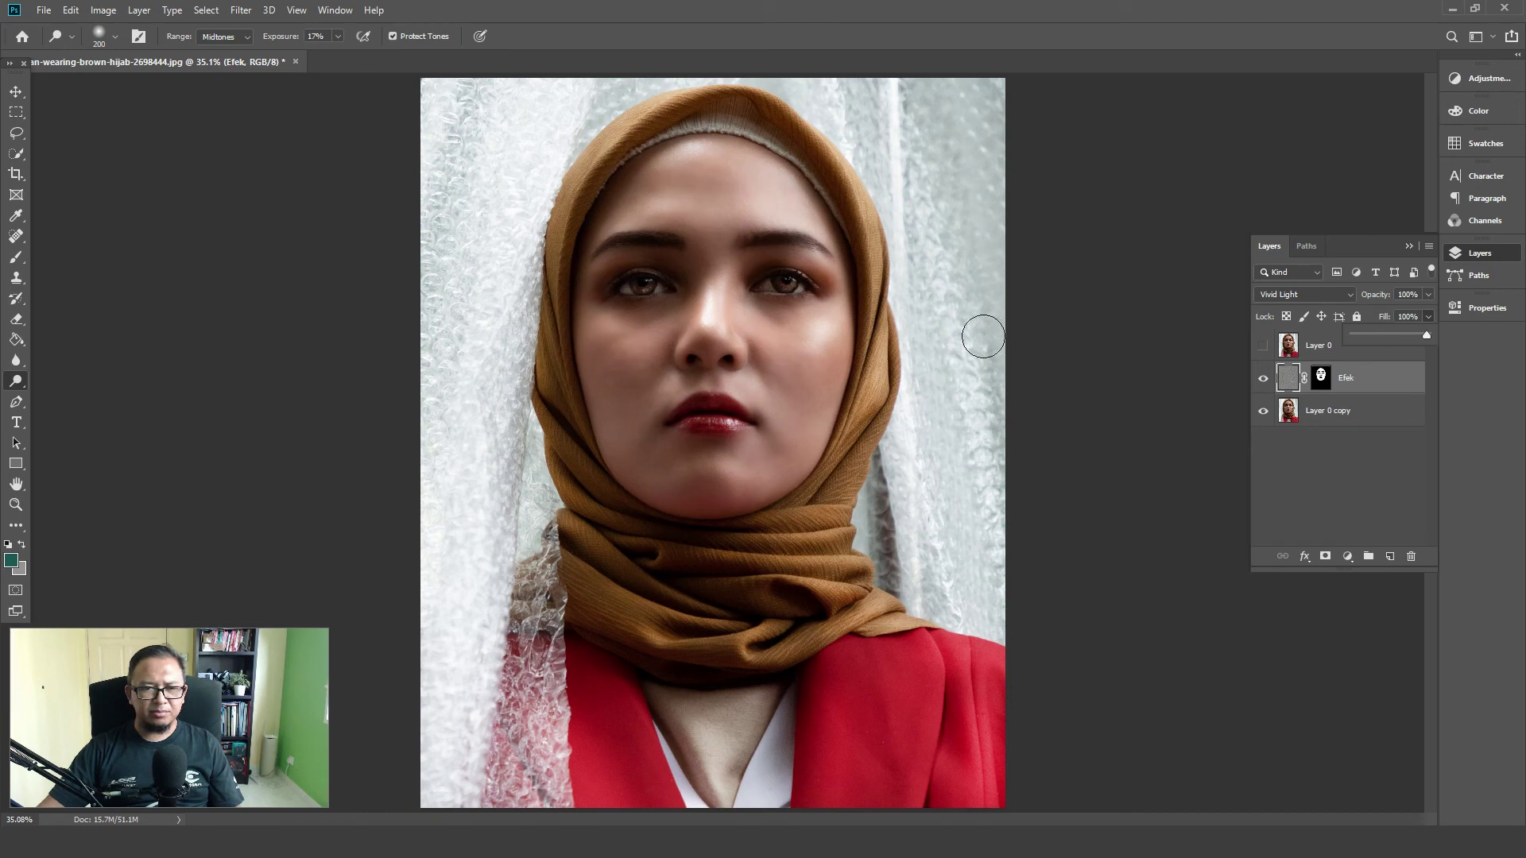
pyautogui.hotkey('ctrl', '+')
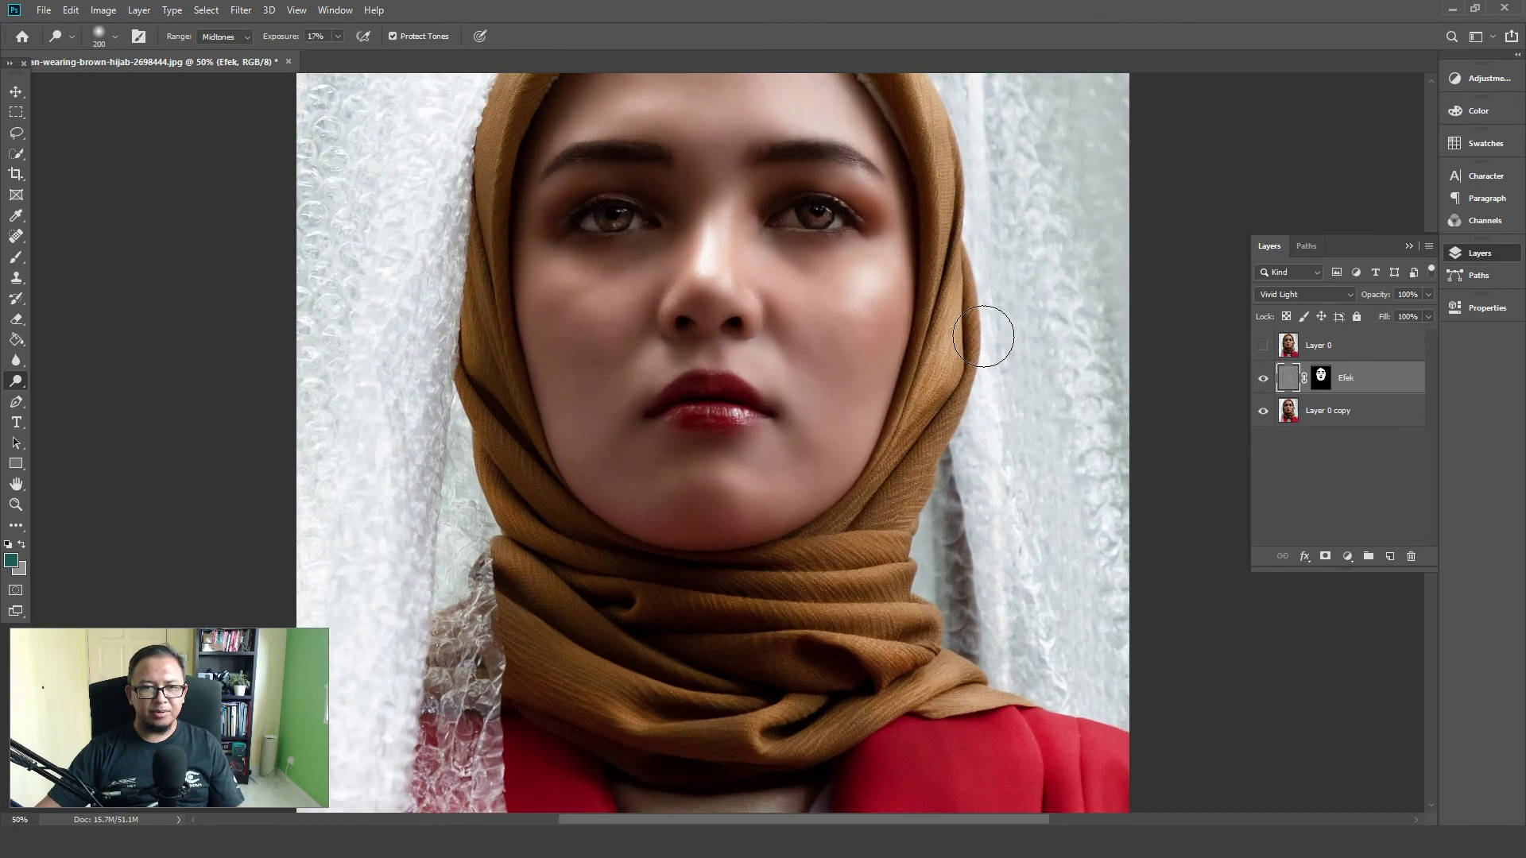
pyautogui.moveTo(919, 300)
pyautogui.mouseDown()
pyautogui.moveTo(903, 415)
pyautogui.moveTo(918, 430)
pyautogui.mouseUp()
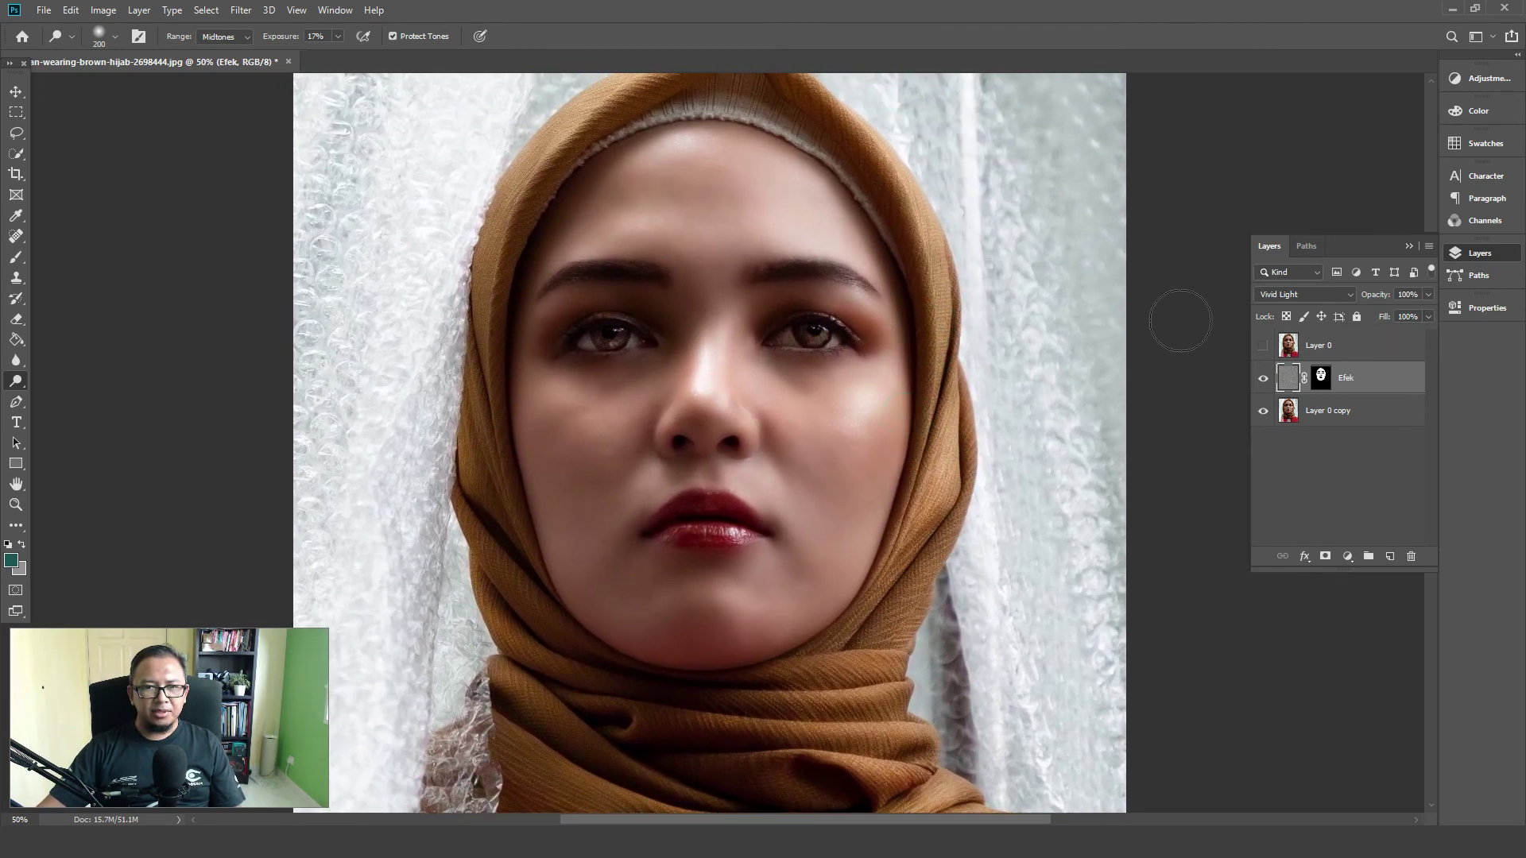
pyautogui.click(1428, 318)
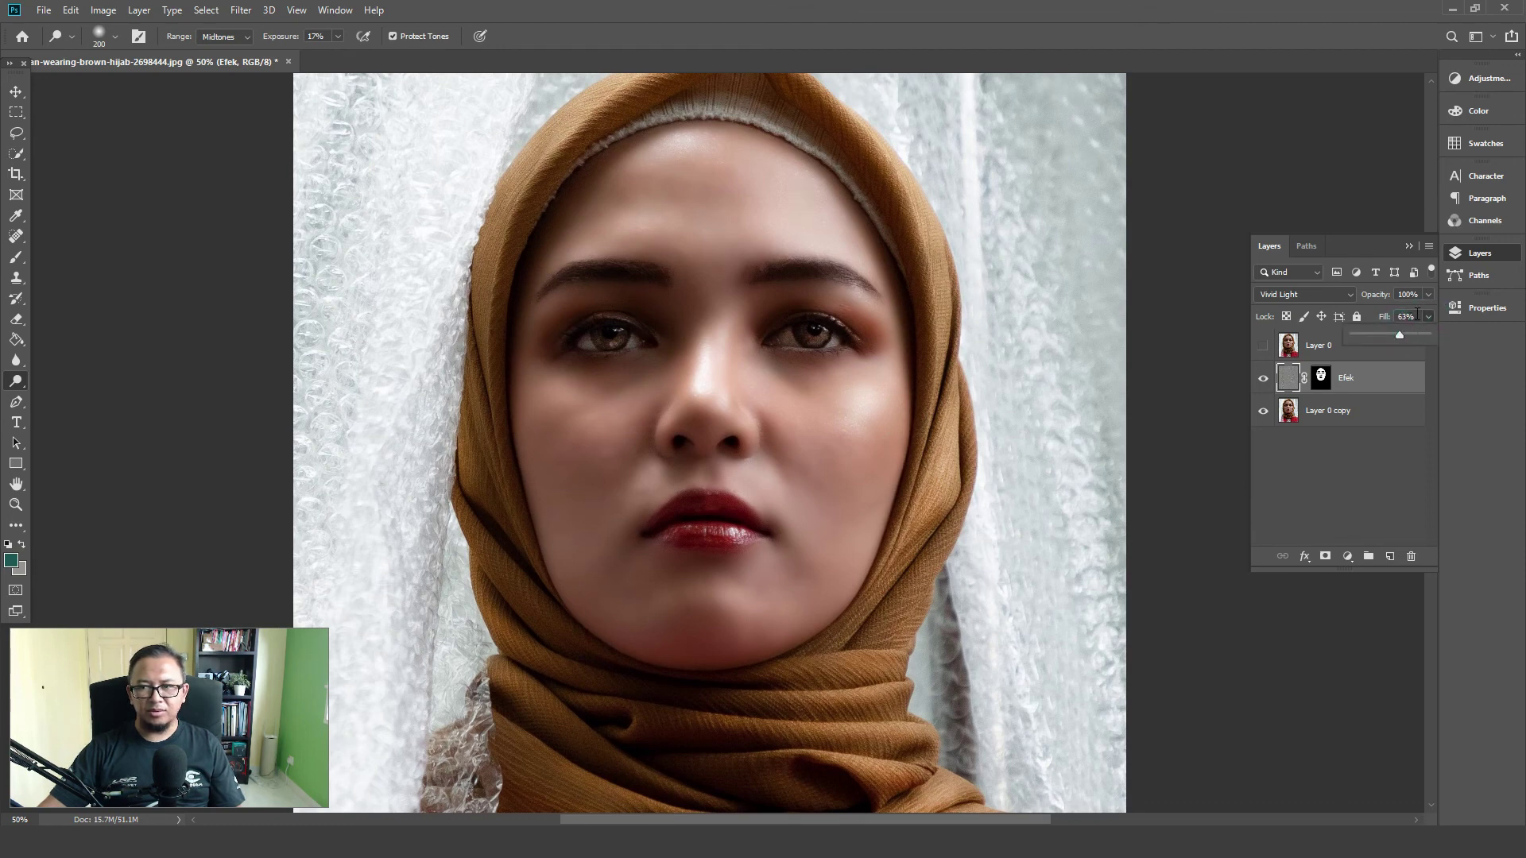
pyautogui.click(1417, 315)
pyautogui.write('60')
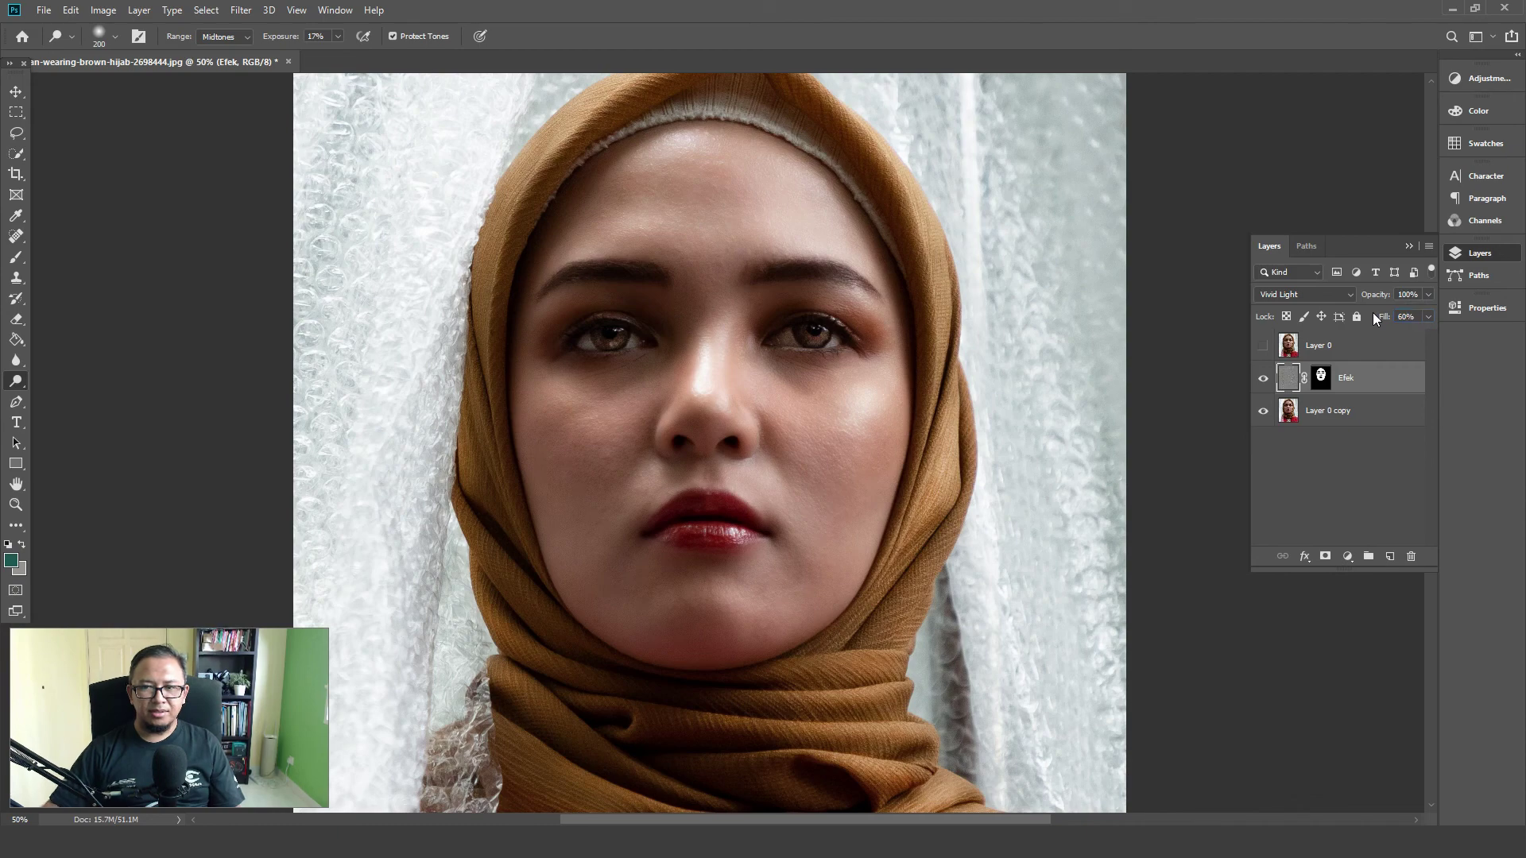
pyautogui.hotkey('ctrl', '-')
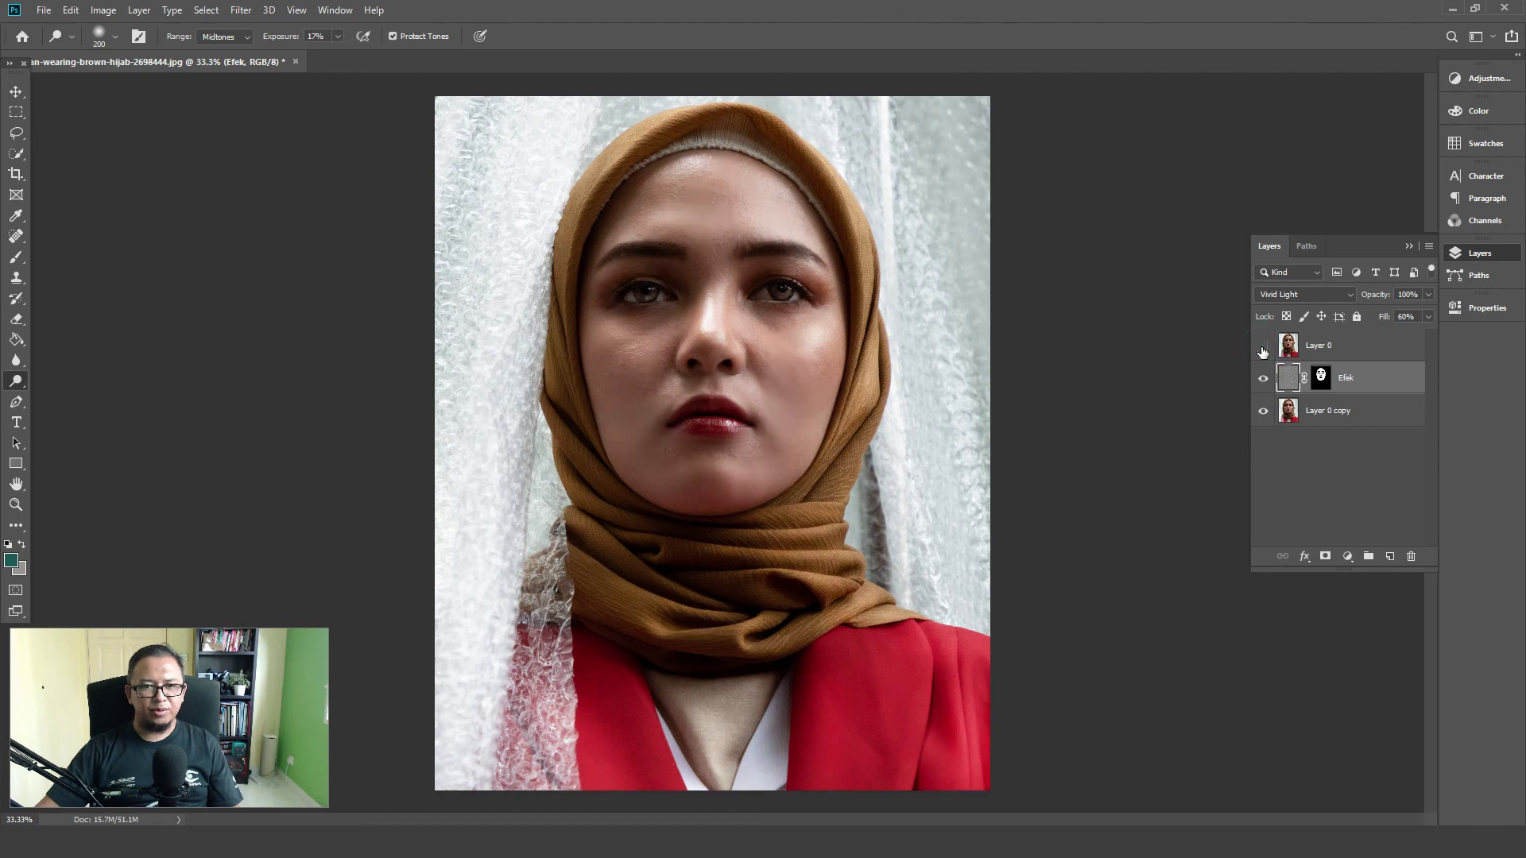
pyautogui.hotkey('ctrl', '+')
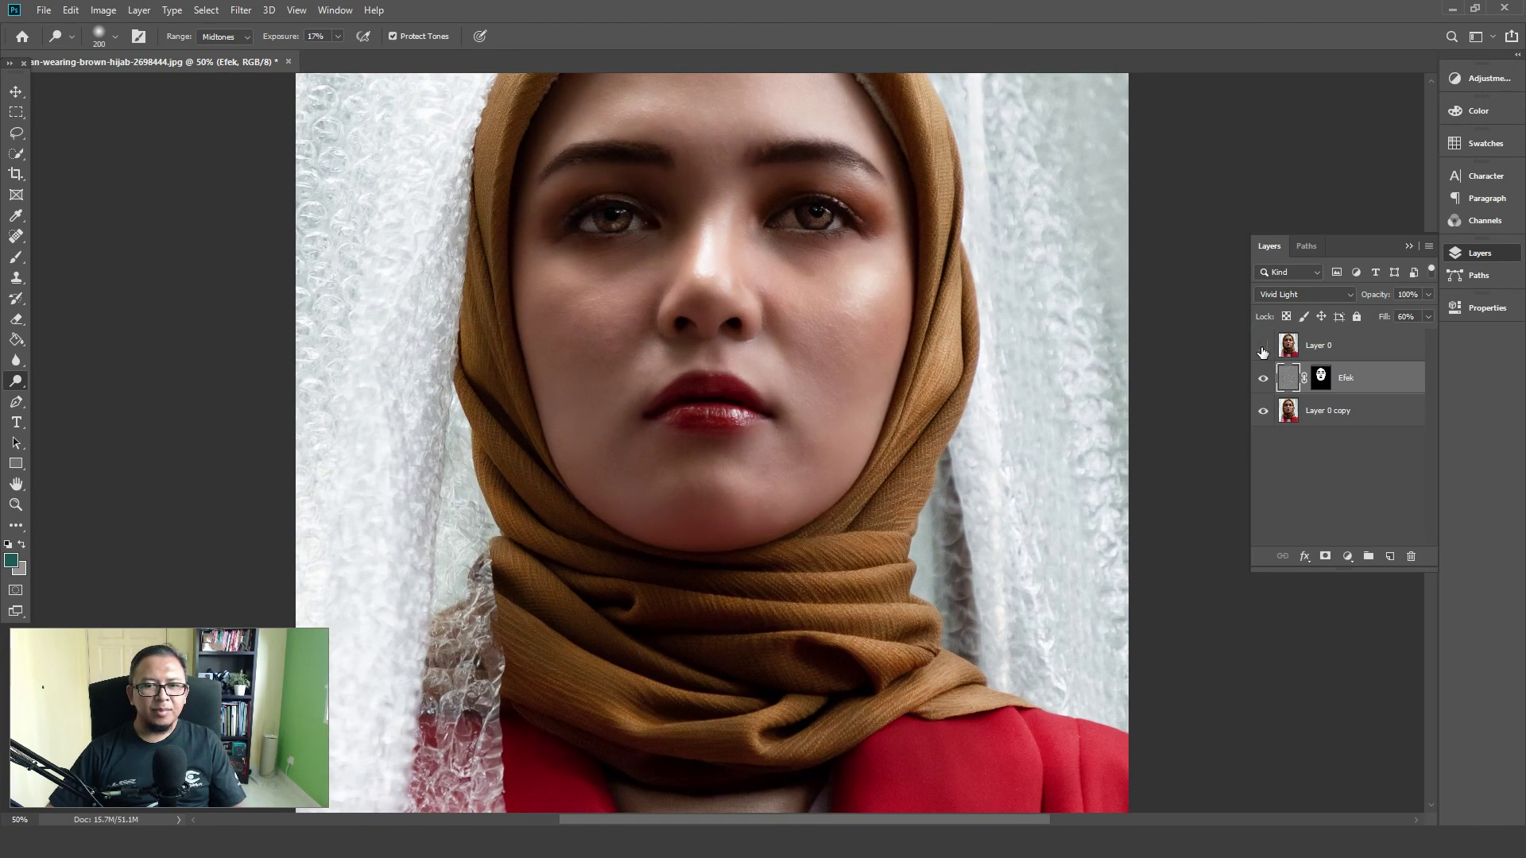